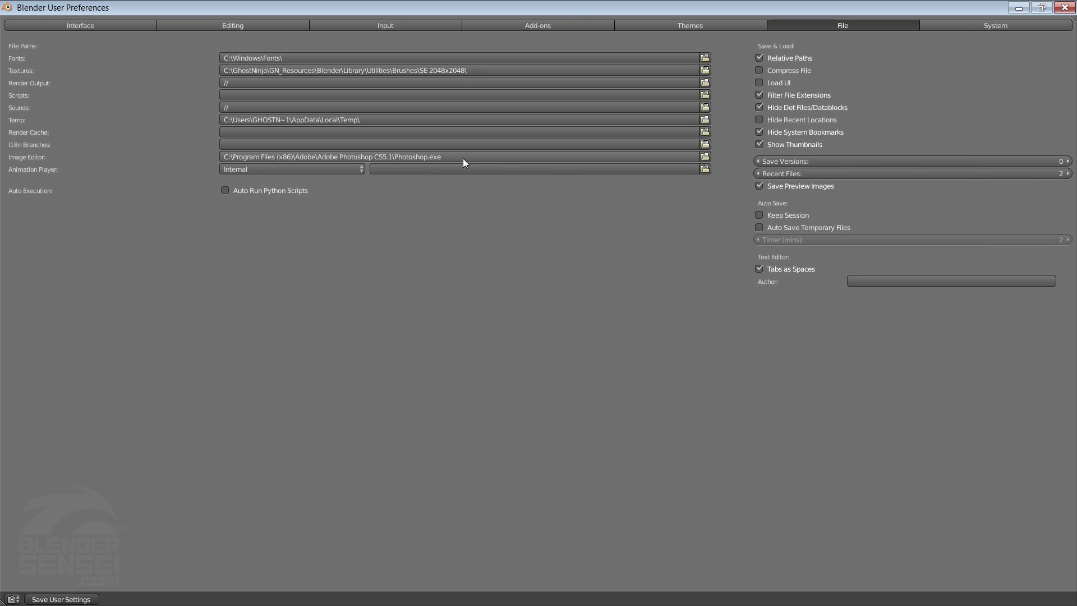
# Set the external image editor path to Photoshop.exe in C:\Program Files (x86)\Adobe\Adobe Photoshop CS5.1, and close the user preferences
pyautogui.click(705, 156)
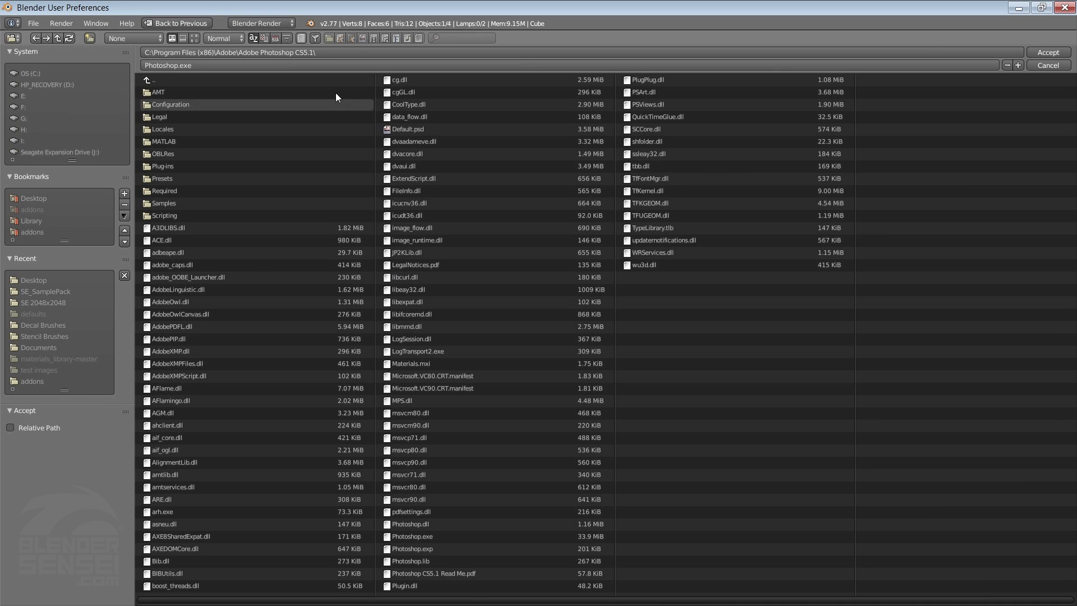
pyautogui.click(34, 73)
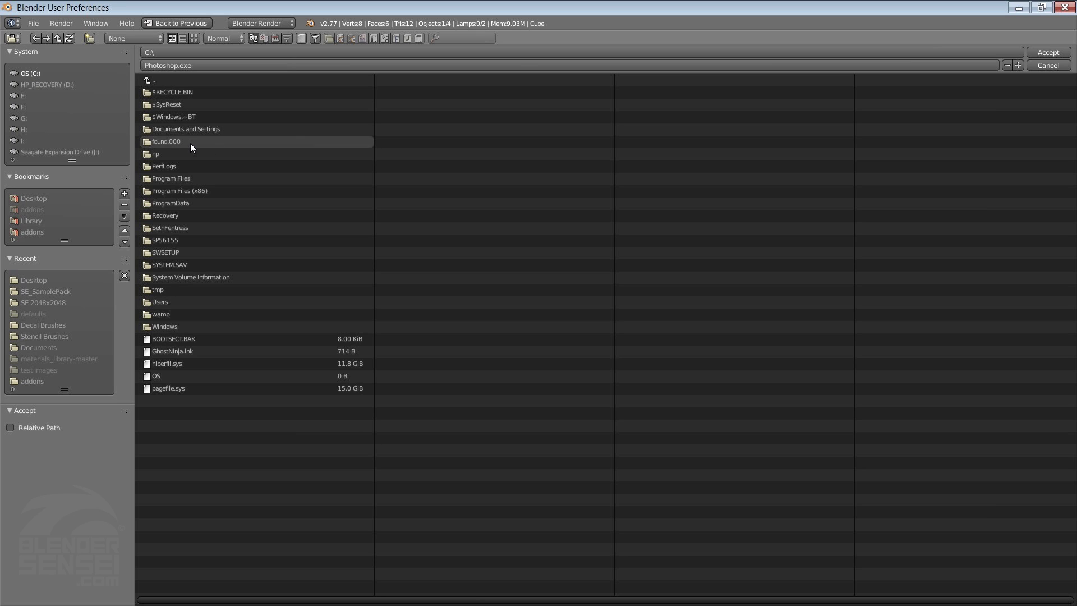
pyautogui.click(190, 189)
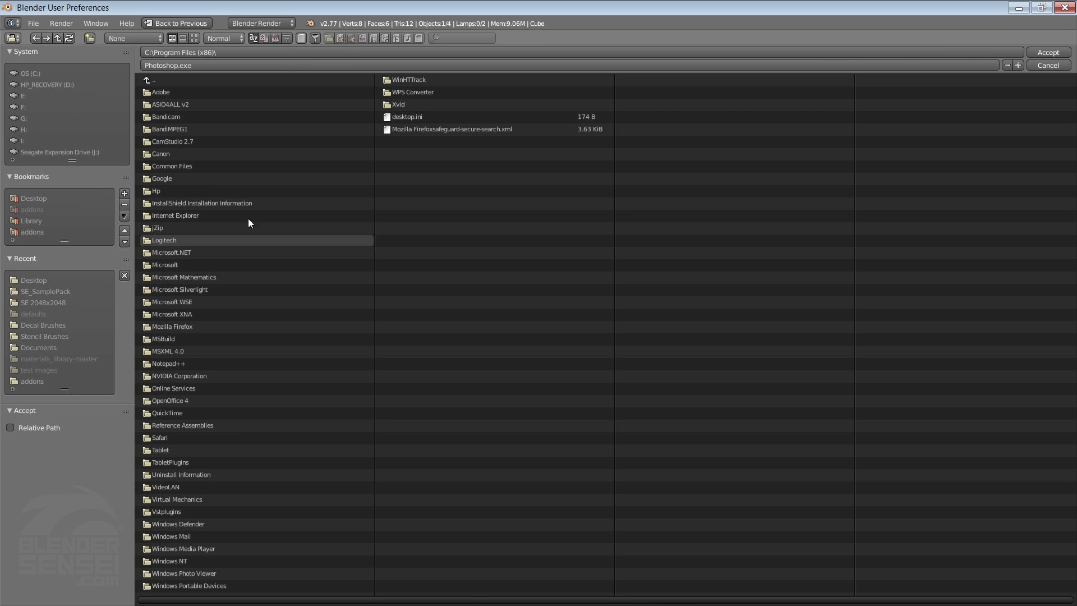
pyautogui.click(161, 92)
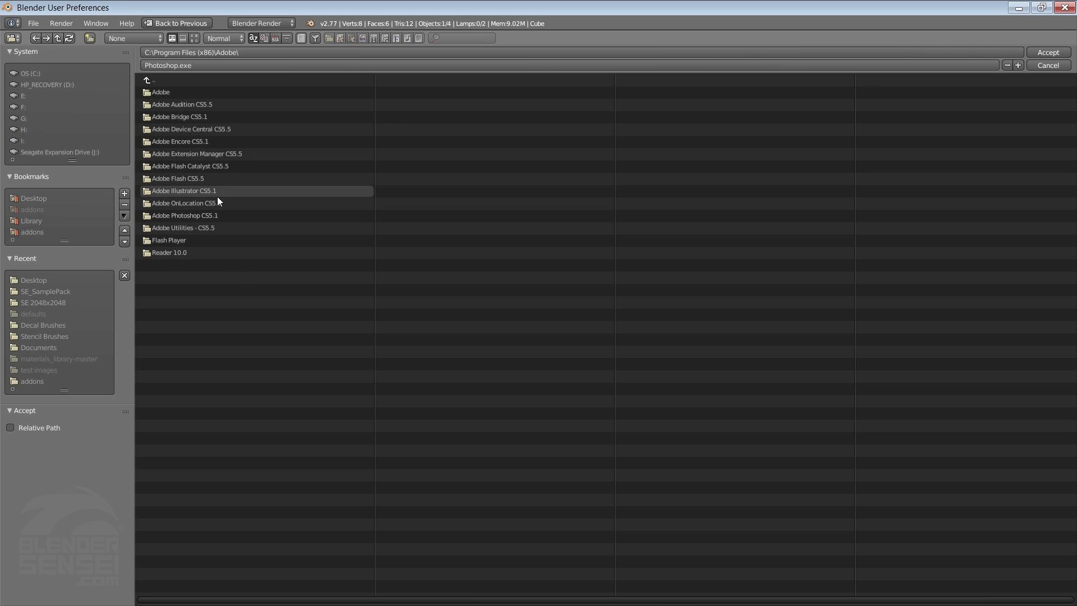
pyautogui.click(213, 212)
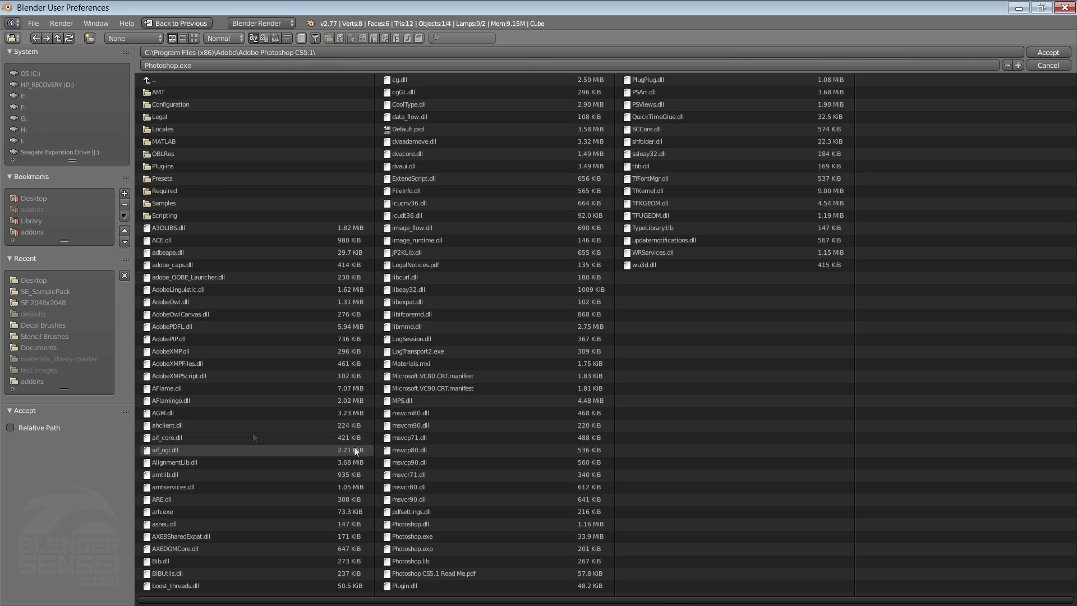
pyautogui.click(420, 537)
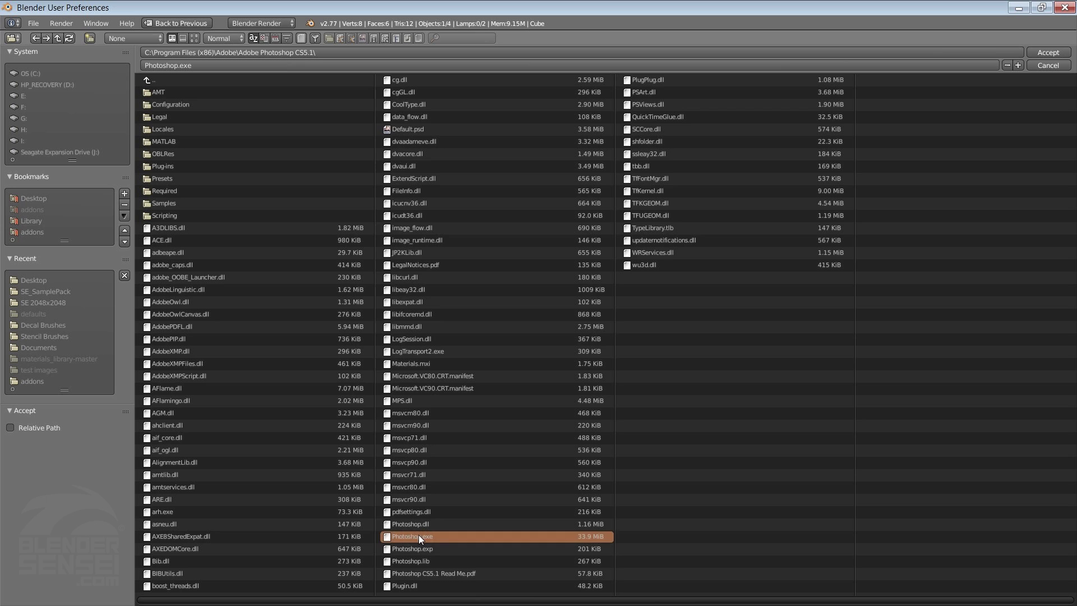
pyautogui.click(1048, 52)
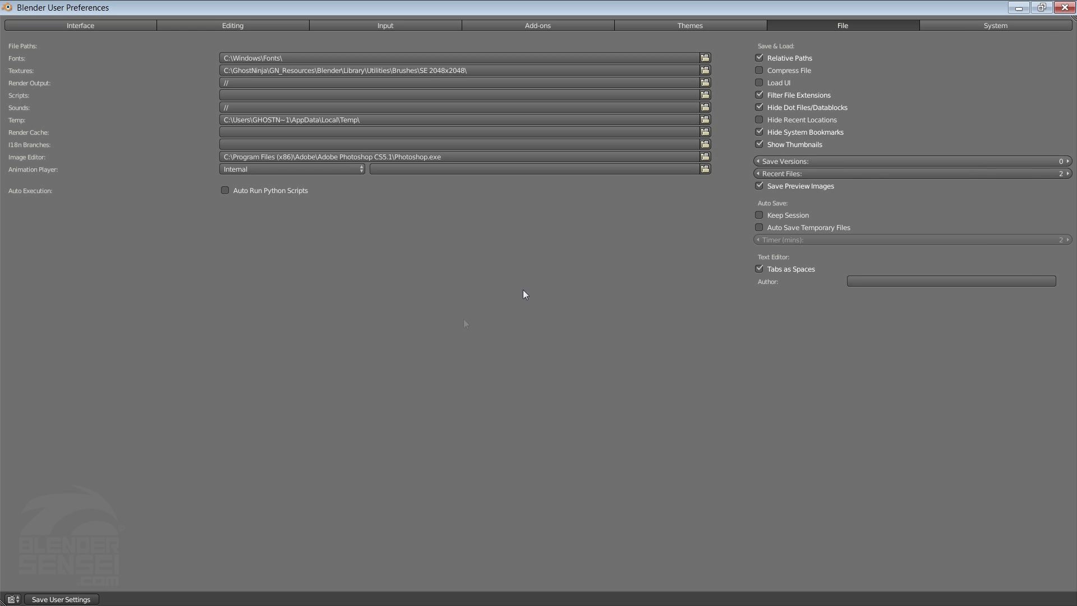
pyautogui.click(113, 27)
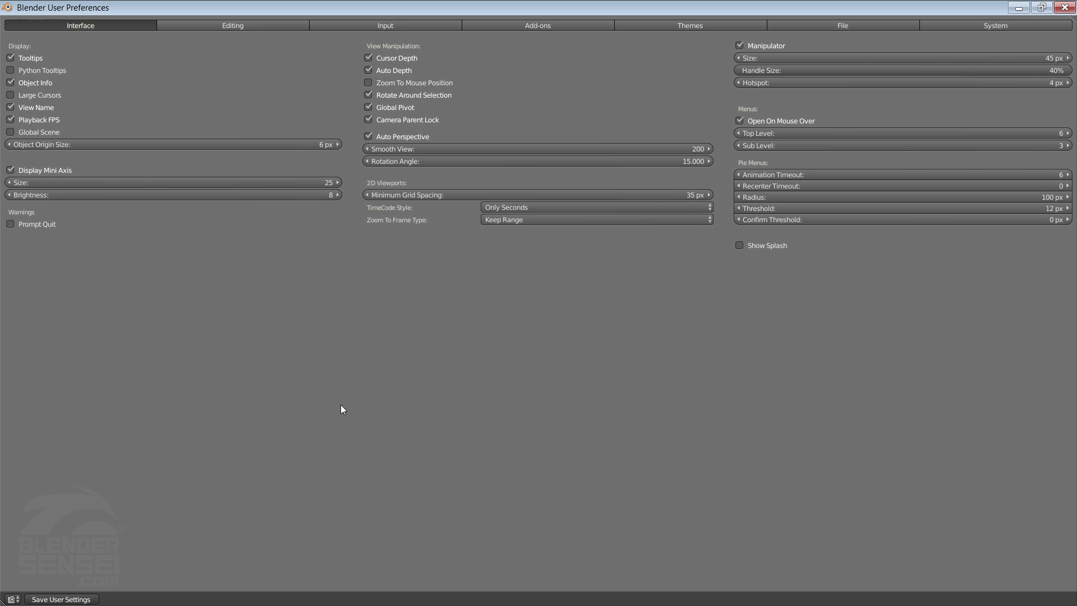
pyautogui.click(1065, 7)
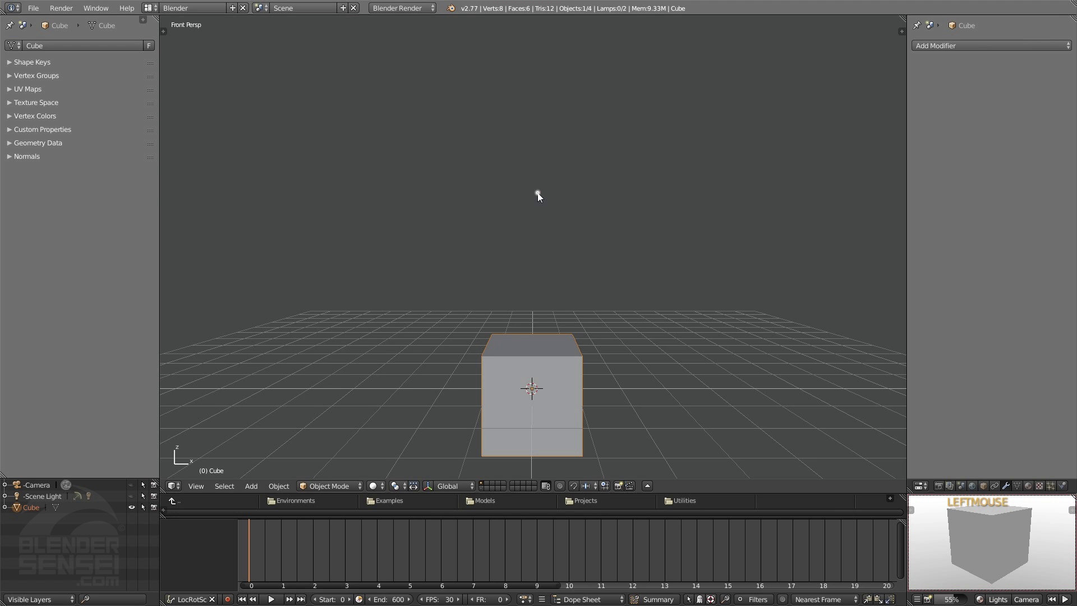
# Add a Suzanne monkey mesh above the cube and scale it up to roughly twice its size
pyautogui.rightClick(538, 196)
pyautogui.moveTo(536, 193)
pyautogui.click(593, 302)
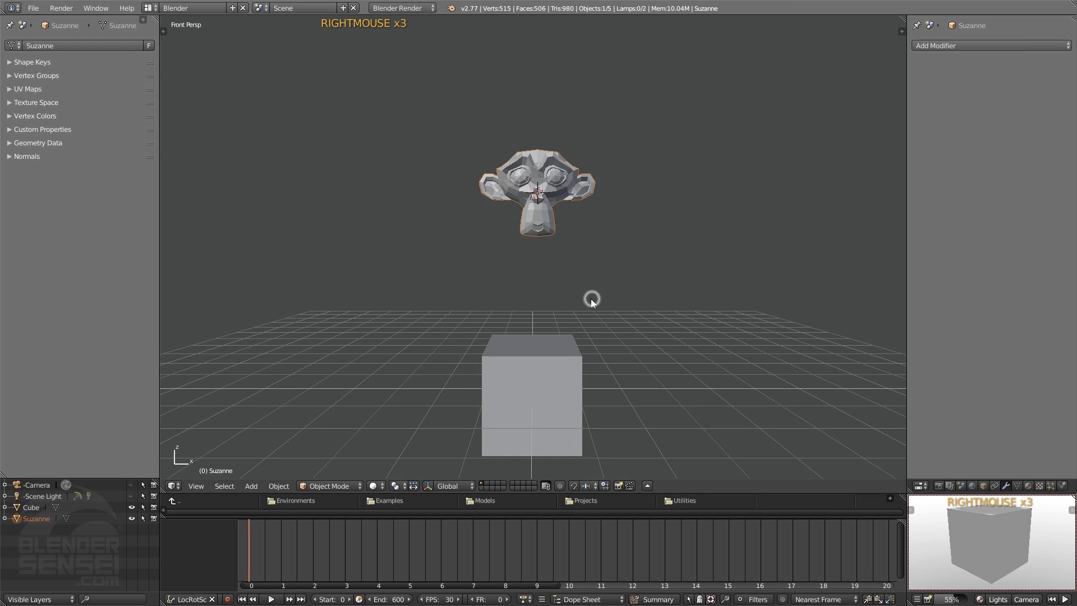
pyautogui.press('s')
pyautogui.click(614, 285)
# Smooth the monkey with a Subdivision Surface modifier at view and render level 2, and delete the cube
pyautogui.press('w')
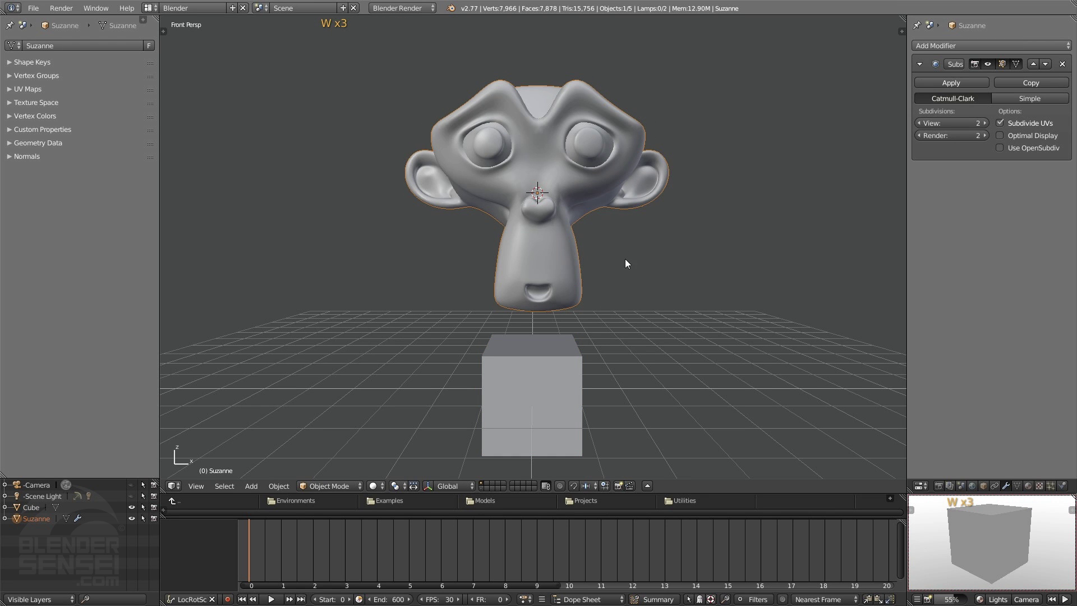
pyautogui.moveTo(629, 226); pyautogui.dragTo(565, 340, button='middle')
pyautogui.click(550, 315)
pyautogui.press('Delete')
pyautogui.moveTo(575, 387)
pyautogui.keyDown('shift'); pyautogui.mouseDown(button='middle')
pyautogui.moveTo(596, 380)
pyautogui.moveTo(587, 386)
pyautogui.mouseUp(button='middle'); pyautogui.keyUp('shift')
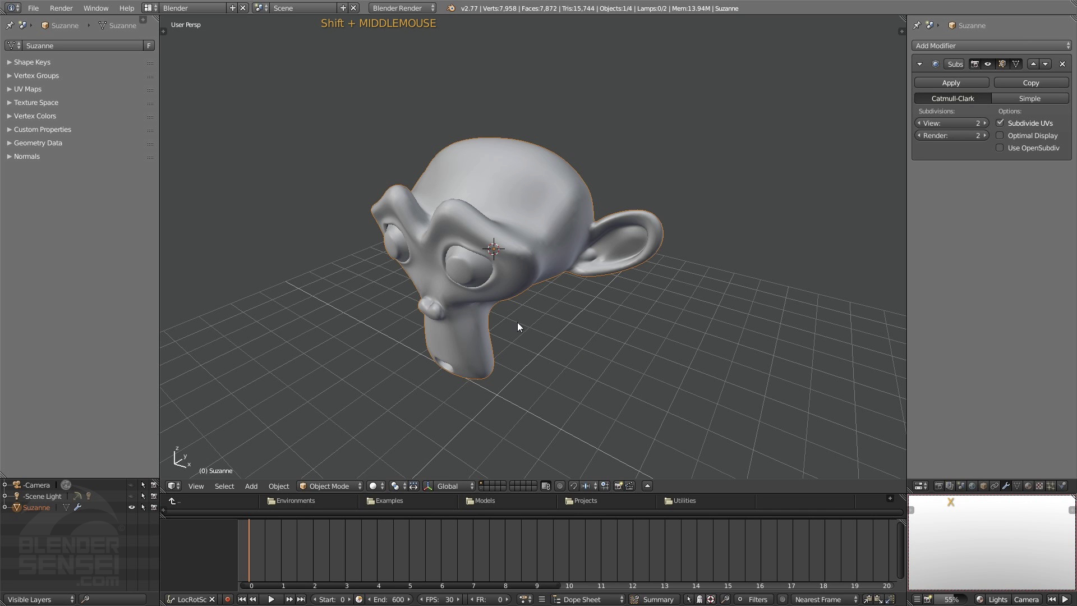
# In Edit Mode with edge selection, mark the edge loop around the monkey's brow, cheeks and muzzle as a seam
pyautogui.moveTo(518, 323)
pyautogui.mouseDown(button='middle')
pyautogui.moveTo(578, 314)
pyautogui.moveTo(534, 320)
pyautogui.mouseUp(button='middle')
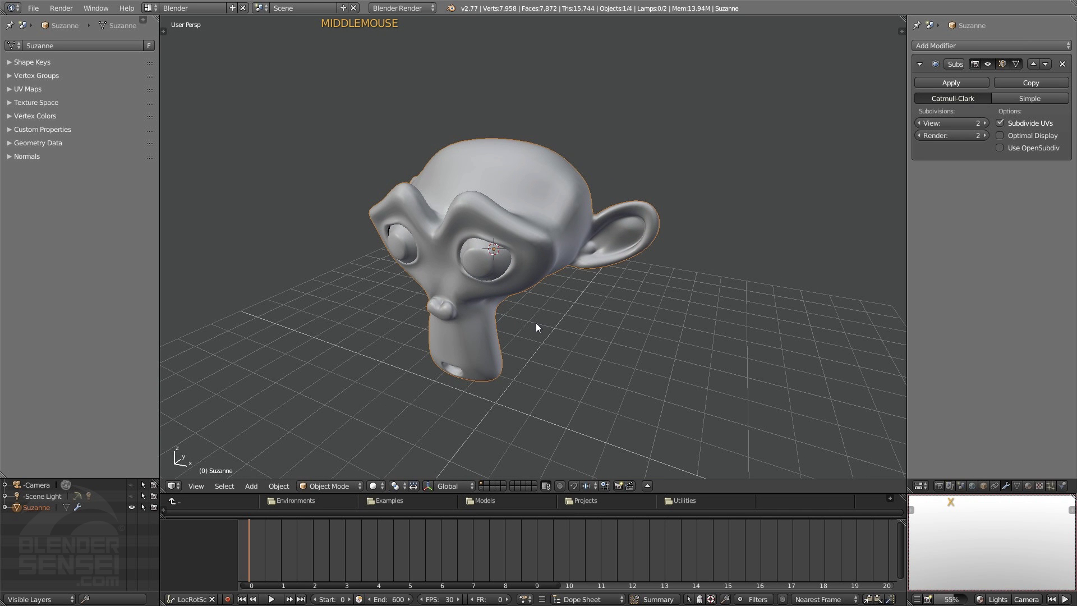
pyautogui.press('Tab')
pyautogui.scroll(4, 549, 333)
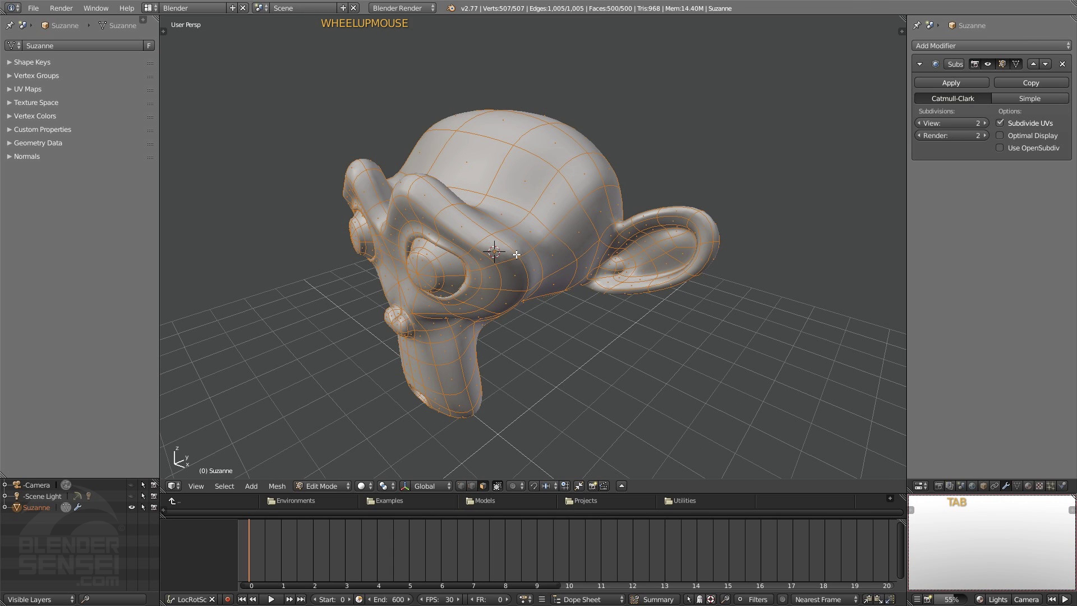
pyautogui.keyDown('shift'); pyautogui.scroll(3, 516, 254); pyautogui.keyUp('shift')
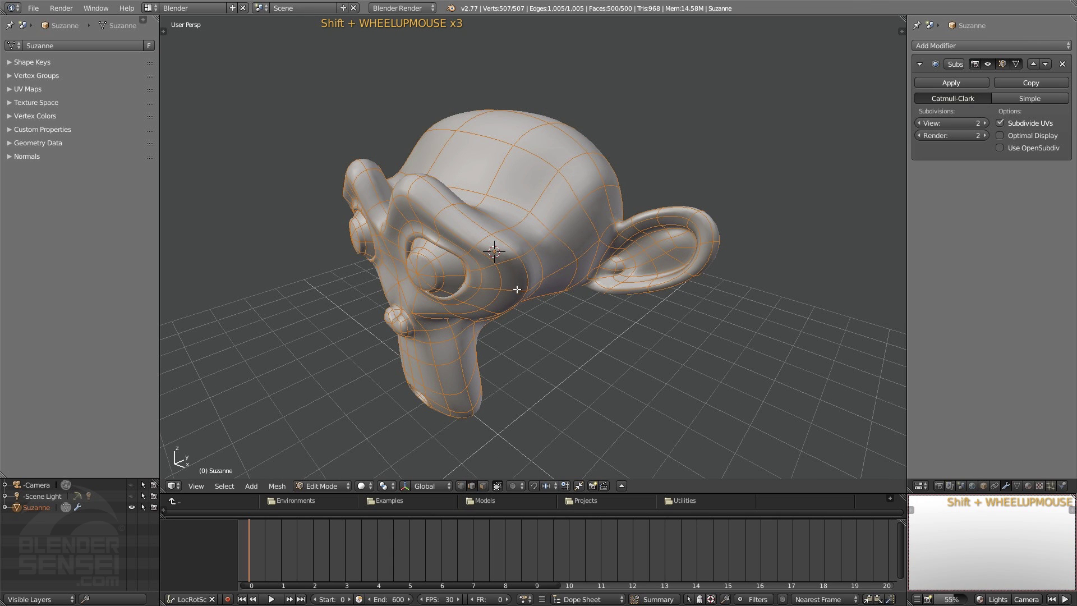
pyautogui.keyDown('alt'); pyautogui.click(507, 254); pyautogui.keyUp('alt')
pyautogui.moveTo(503, 247); pyautogui.dragTo(500, 197, button='middle')
pyautogui.moveTo(346, 344); pyautogui.dragTo(430, 306, button='middle')
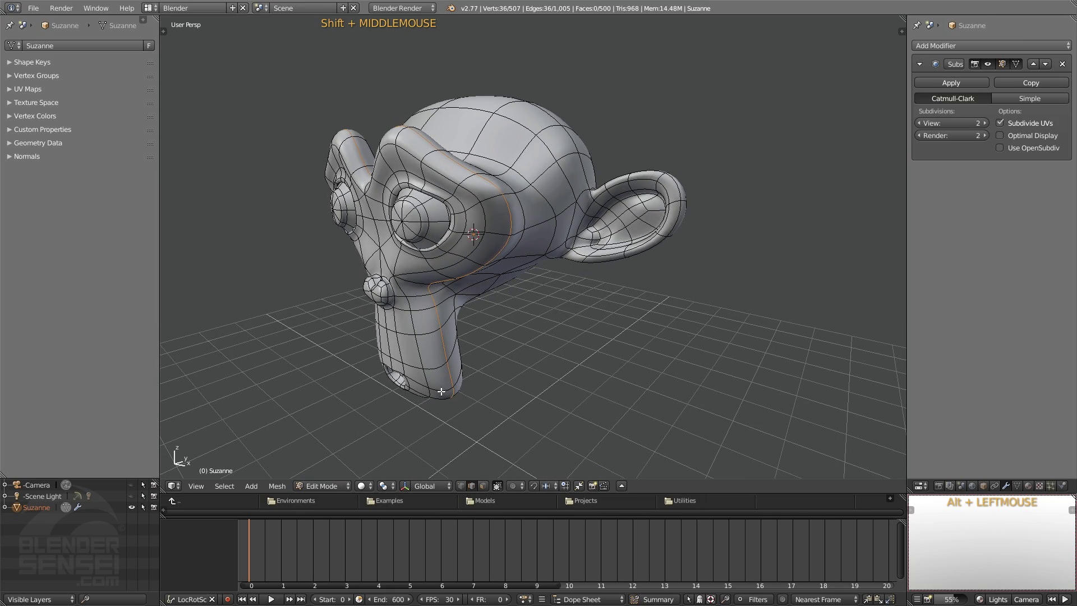
pyautogui.moveTo(429, 393)
pyautogui.mouseDown(button='middle')
pyautogui.moveTo(378, 397)
pyautogui.moveTo(471, 387)
pyautogui.moveTo(410, 393)
pyautogui.moveTo(432, 393)
pyautogui.mouseUp(button='middle')
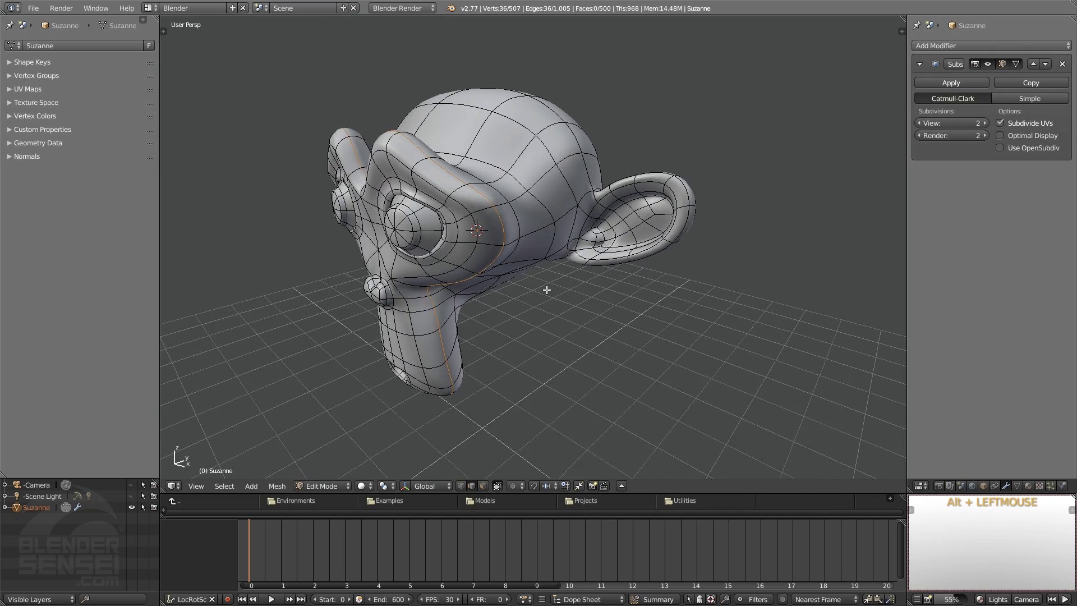
pyautogui.moveTo(547, 290); pyautogui.dragTo(565, 307, button='middle')
pyautogui.press('t')
pyautogui.press('n')
pyautogui.keyDown('shift'); pyautogui.moveTo(533, 339); pyautogui.dragTo(280, 285, button='middle'); pyautogui.keyUp('shift')
pyautogui.click(212, 267)
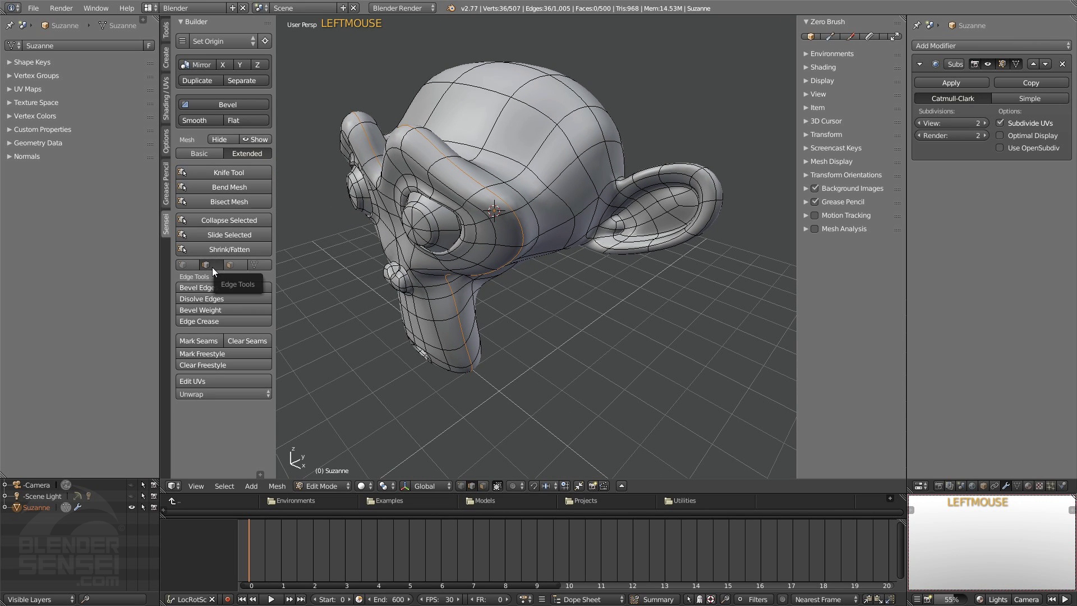
pyautogui.click(204, 340)
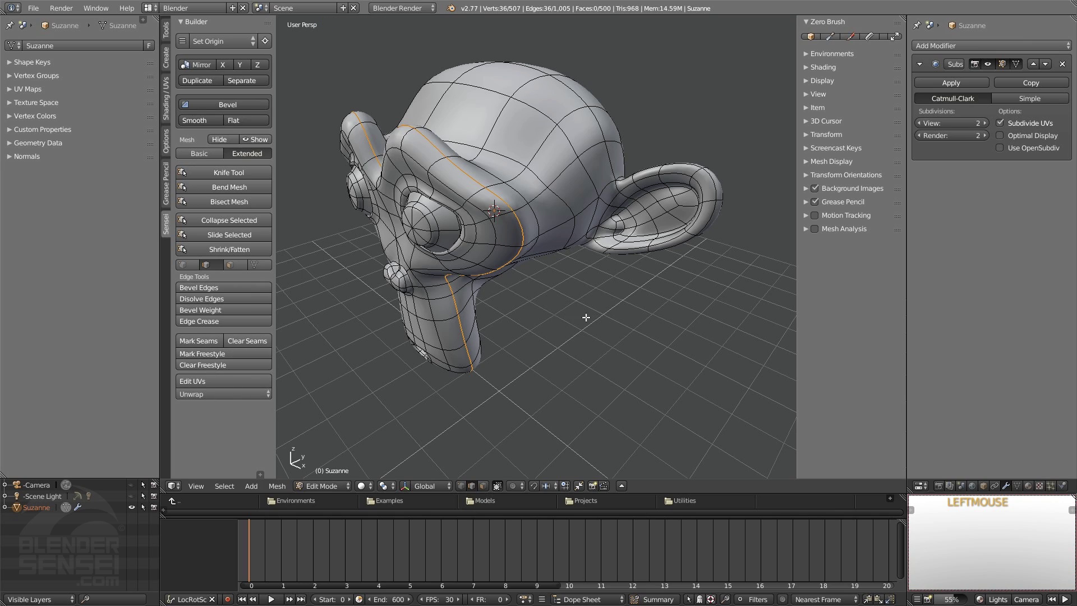
# Select the edges encircling the base of the monkey's left ear and mark them as a seam
pyautogui.moveTo(586, 318); pyautogui.dragTo(515, 264, button='middle')
pyautogui.keyDown('alt'); pyautogui.click(549, 256); pyautogui.keyUp('alt')
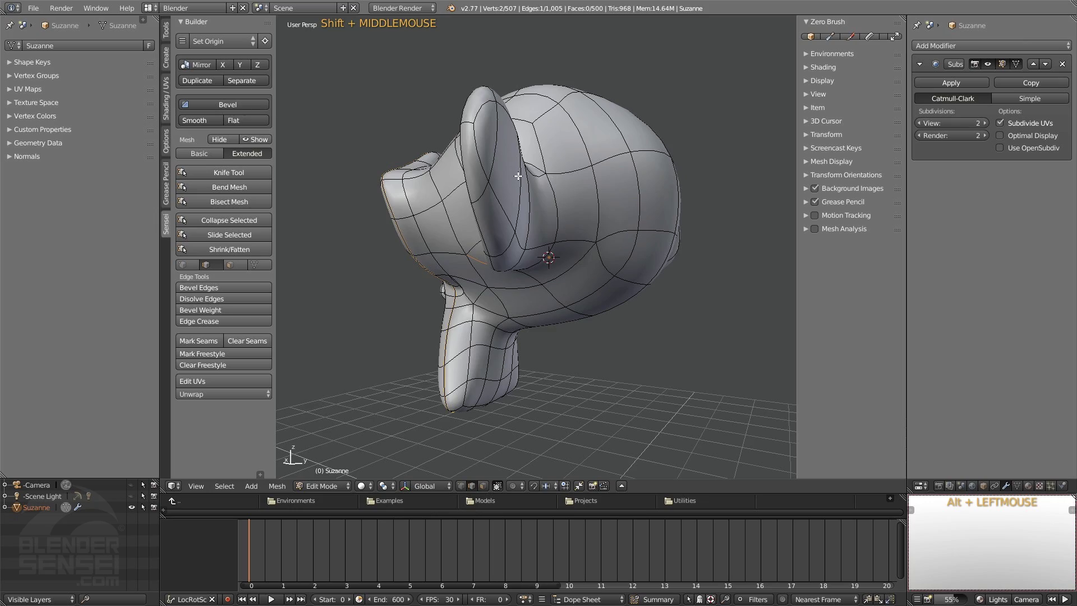
pyautogui.moveTo(513, 196); pyautogui.dragTo(517, 241, button='middle')
pyautogui.keyDown('shift'); pyautogui.click(541, 247); pyautogui.keyUp('shift')
pyautogui.keyDown('shift'); pyautogui.click(555, 210); pyautogui.keyUp('shift')
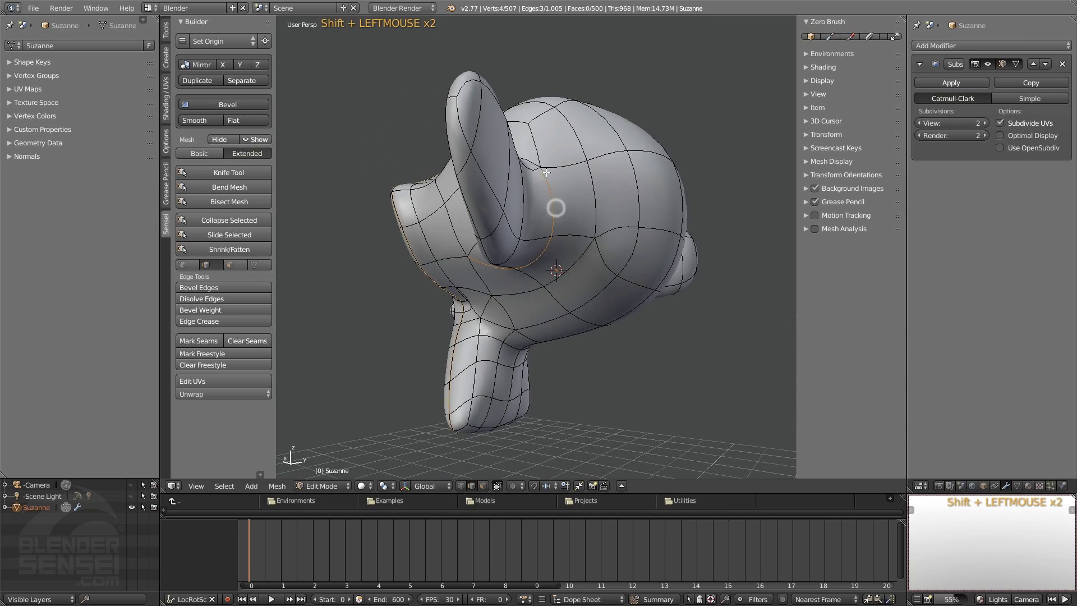
pyautogui.moveTo(555, 209); pyautogui.dragTo(522, 293, button='middle')
pyautogui.keyDown('shift'); pyautogui.click(546, 183); pyautogui.keyUp('shift')
pyautogui.keyDown('shift'); pyautogui.click(478, 179); pyautogui.keyUp('shift')
pyautogui.keyDown('shift'); pyautogui.click(432, 224); pyautogui.keyUp('shift')
pyautogui.keyDown('shift'); pyautogui.click(438, 227); pyautogui.keyUp('shift')
pyautogui.press('z')
pyautogui.press('z')
pyautogui.click(207, 340)
# Select the edges encircling the base of the monkey's right ear and mark them as a seam
pyautogui.keyDown('alt'); pyautogui.click(595, 290); pyautogui.keyUp('alt')
pyautogui.moveTo(594, 290); pyautogui.dragTo(549, 293, button='middle')
pyautogui.keyDown('shift'); pyautogui.click(703, 348); pyautogui.keyUp('shift')
pyautogui.keyDown('shift'); pyautogui.click(616, 274); pyautogui.keyUp('shift')
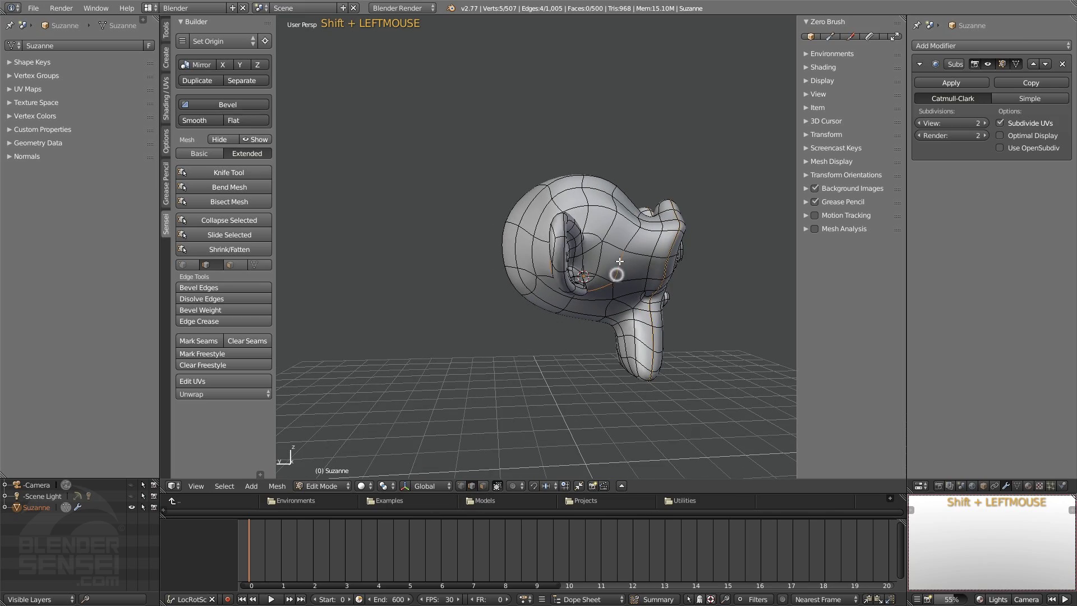
pyautogui.keyDown('shift'); pyautogui.click(616, 249); pyautogui.keyUp('shift')
pyautogui.keyDown('shift'); pyautogui.click(624, 240); pyautogui.keyUp('shift')
pyautogui.moveTo(624, 240); pyautogui.dragTo(598, 258, button='middle')
pyautogui.scroll(-4, 597, 258)
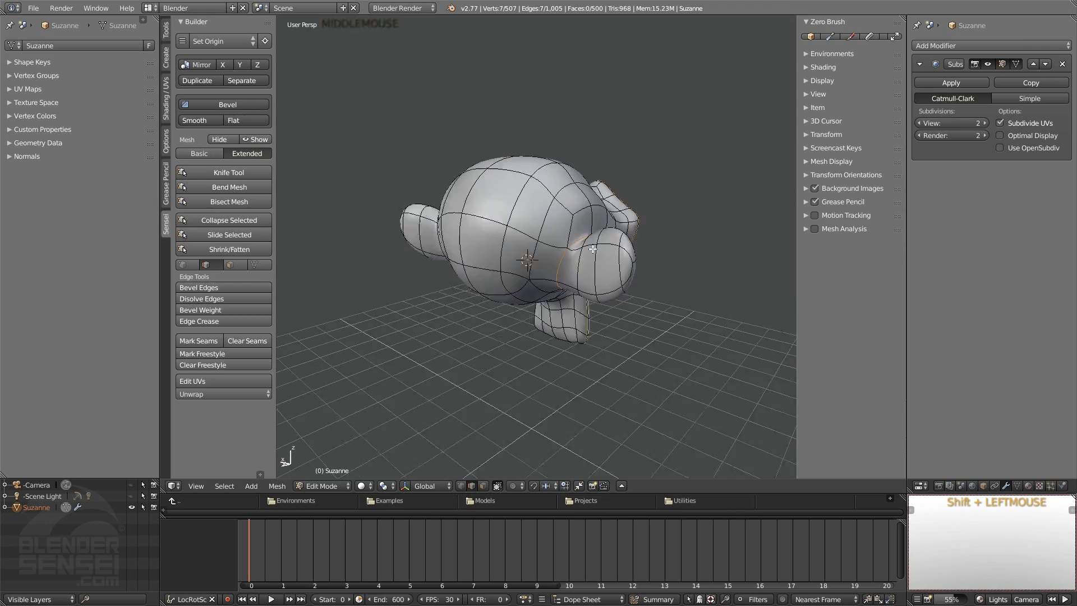
pyautogui.click(200, 341)
# Select the whole monkey mesh and unwrap it with the Unwrap method
pyautogui.moveTo(477, 314); pyautogui.dragTo(452, 360, button='middle')
pyautogui.scroll(-2, 435, 331)
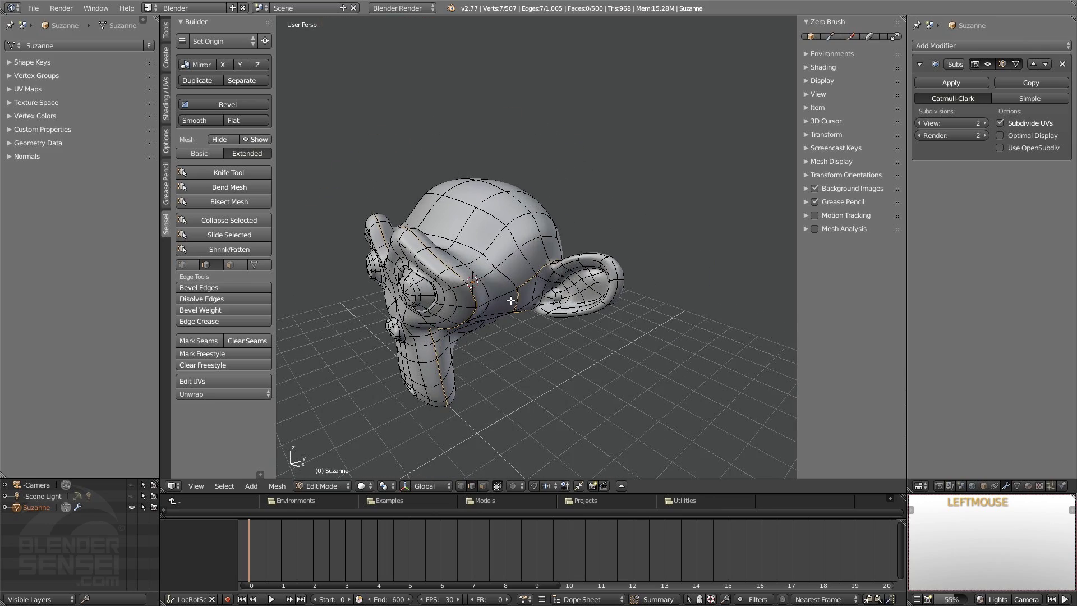
pyautogui.moveTo(512, 303); pyautogui.dragTo(491, 320, button='middle')
pyautogui.press('a')
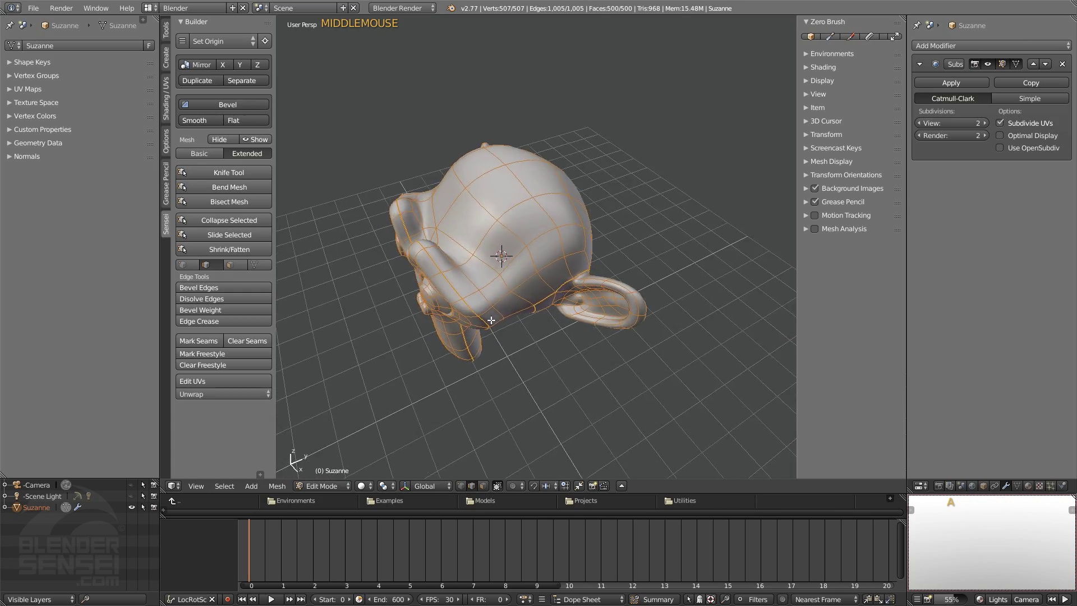
pyautogui.moveTo(547, 276); pyautogui.dragTo(494, 280, button='middle')
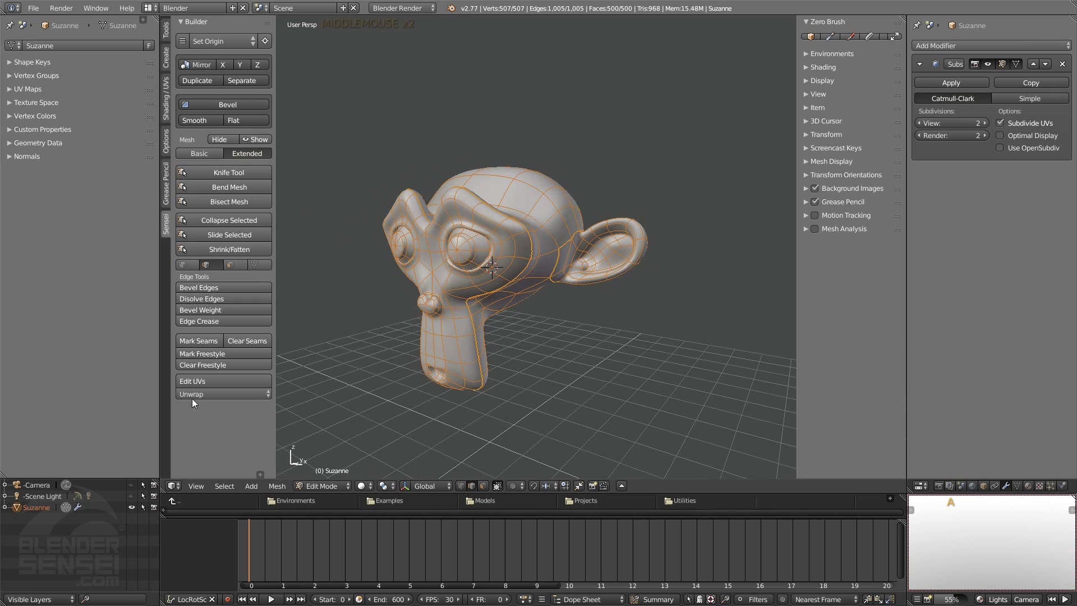
pyautogui.click(203, 394)
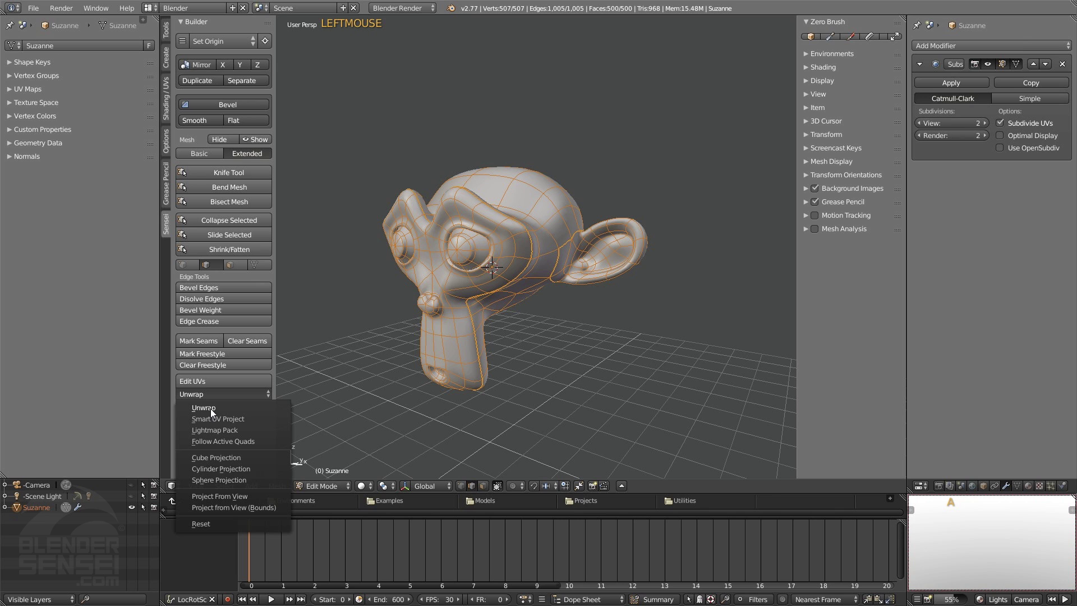
pyautogui.click(211, 408)
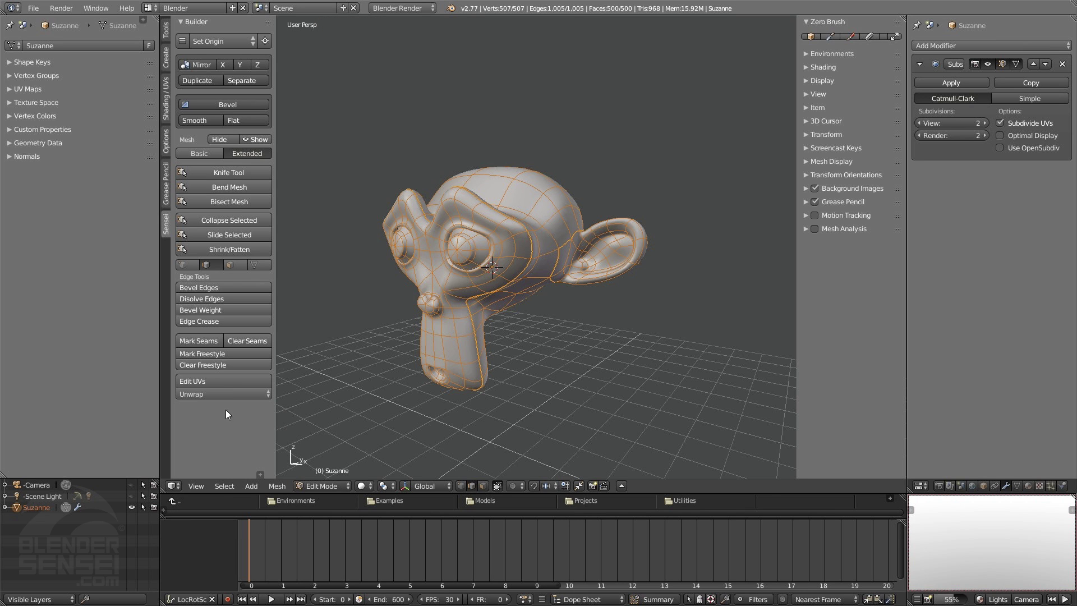
# Display the monkey's unwrapped layout in the UV/Image Editor and expand the UV Maps list of its mesh data
pyautogui.moveTo(525, 319); pyautogui.dragTo(496, 344, button='middle')
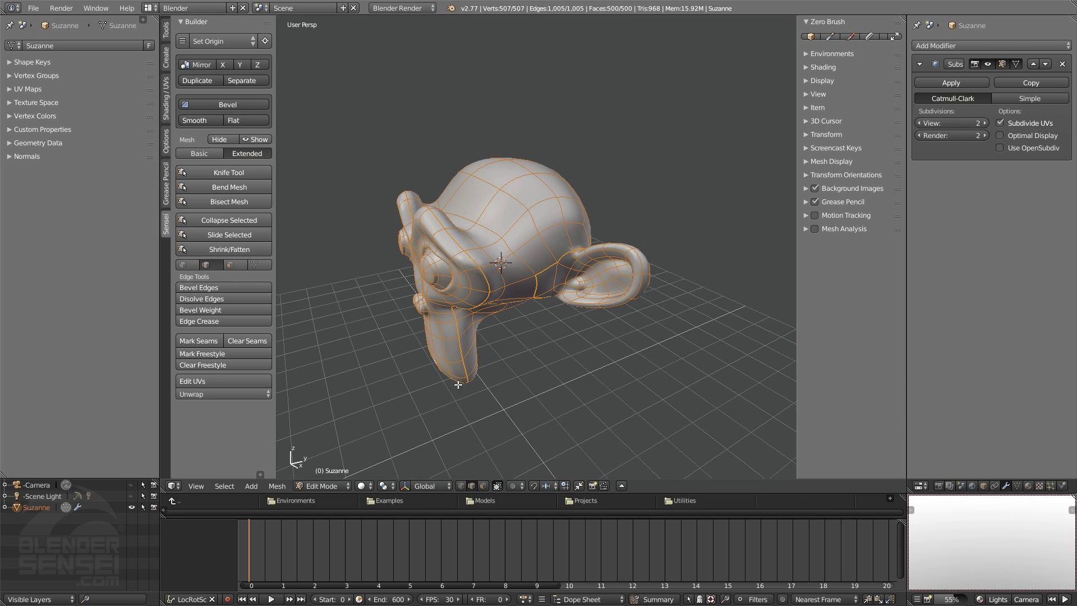
pyautogui.click(177, 487)
pyautogui.click(237, 381)
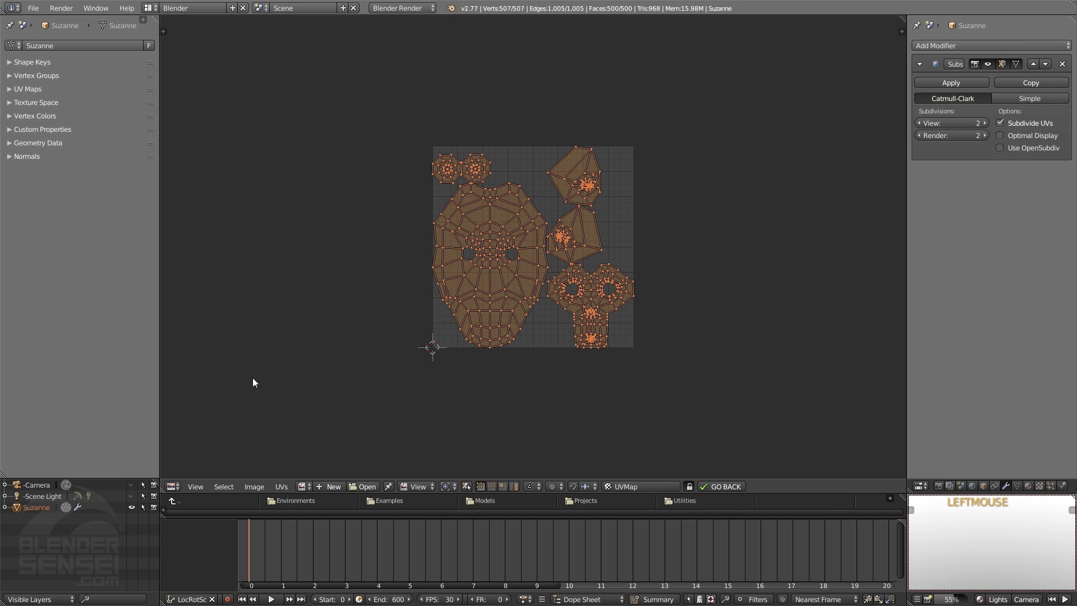
pyautogui.scroll(3, 530, 347)
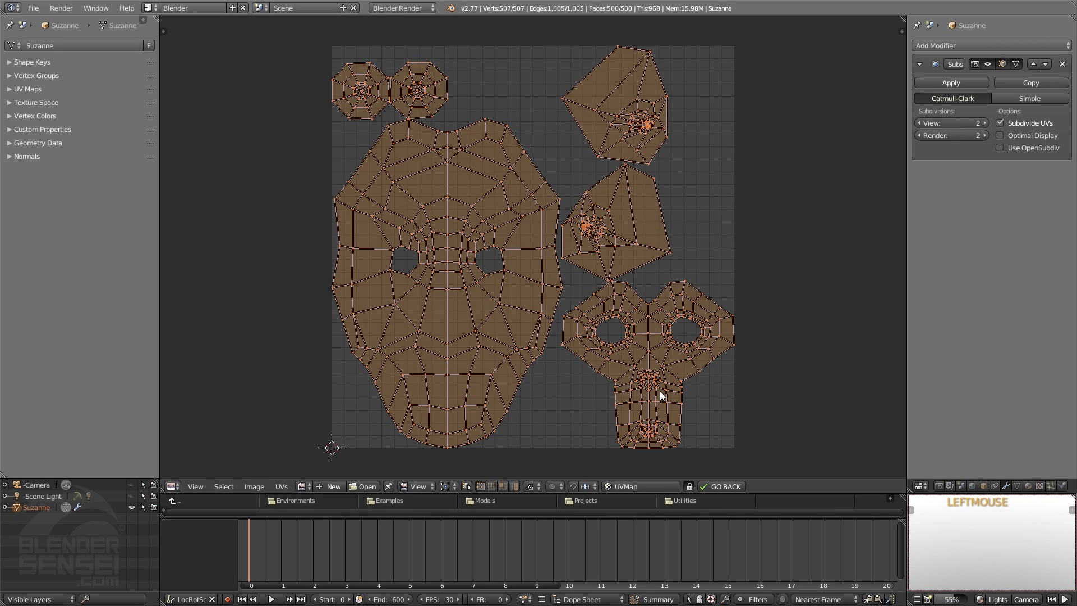
pyautogui.click(11, 90)
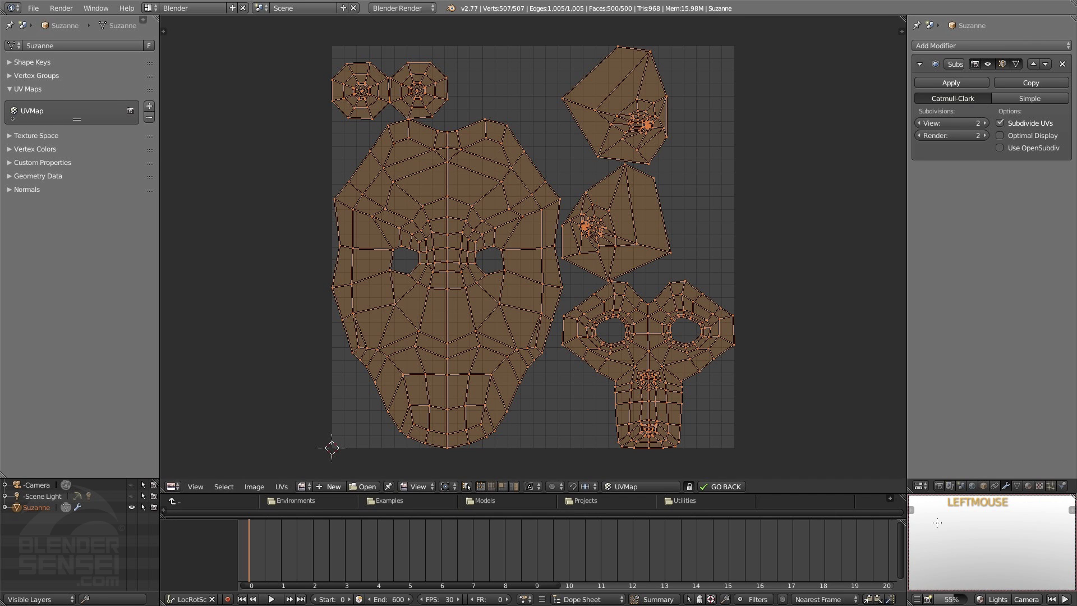
pyautogui.scroll(3, 986, 543)
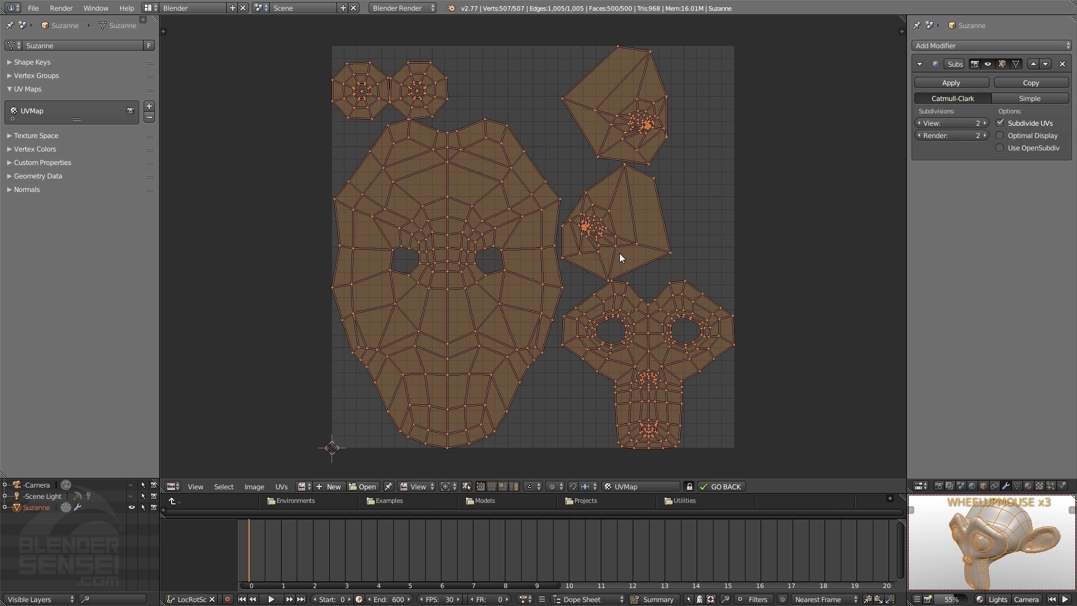
pyautogui.scroll(3, 615, 232)
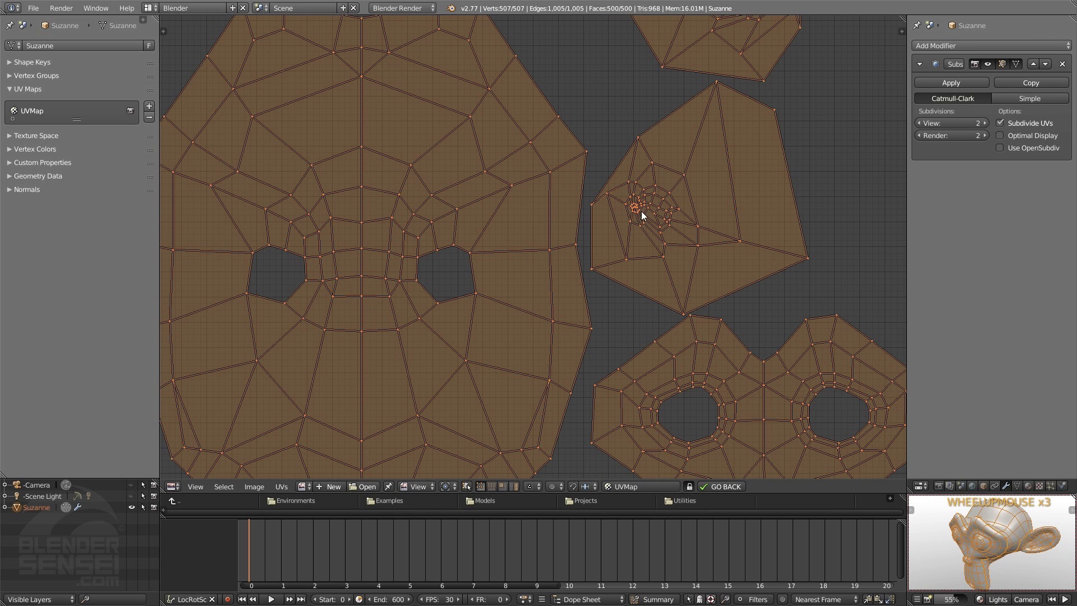
pyautogui.scroll(-3, 638, 212)
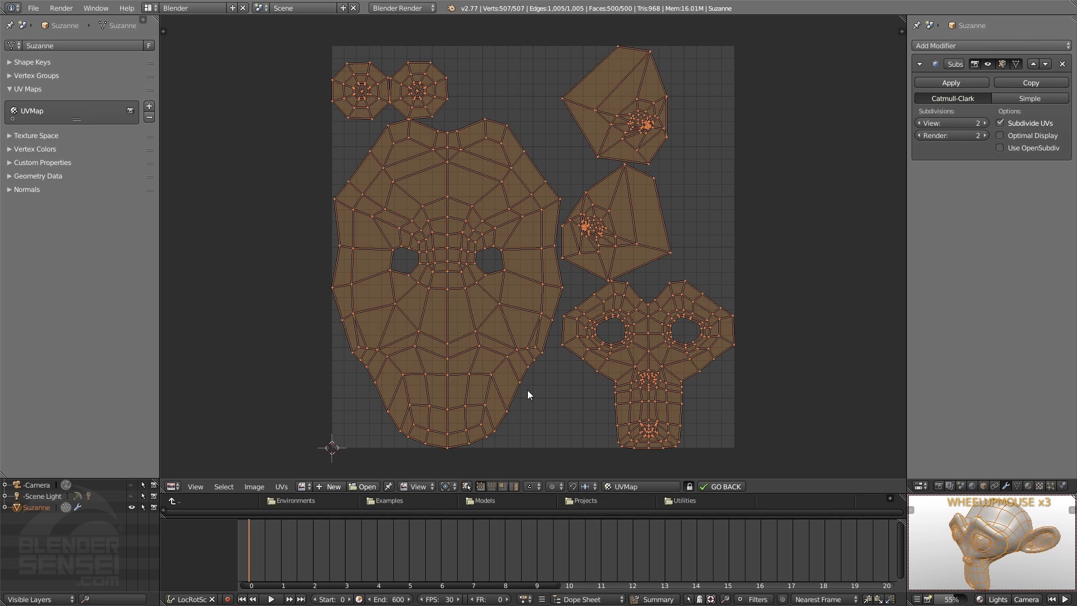
# Switch UV selection to island mode and select the head, eye, face and lower ear islands in turn
pyautogui.click(514, 487)
pyautogui.click(438, 174)
pyautogui.click(422, 91)
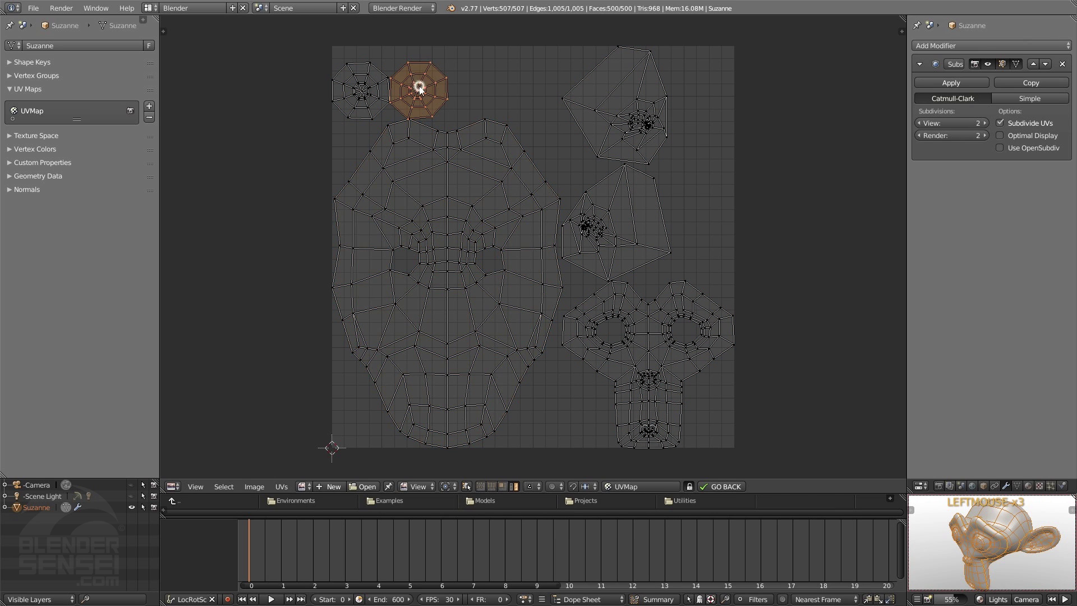
pyautogui.click(362, 91)
pyautogui.click(404, 160)
pyautogui.click(610, 317)
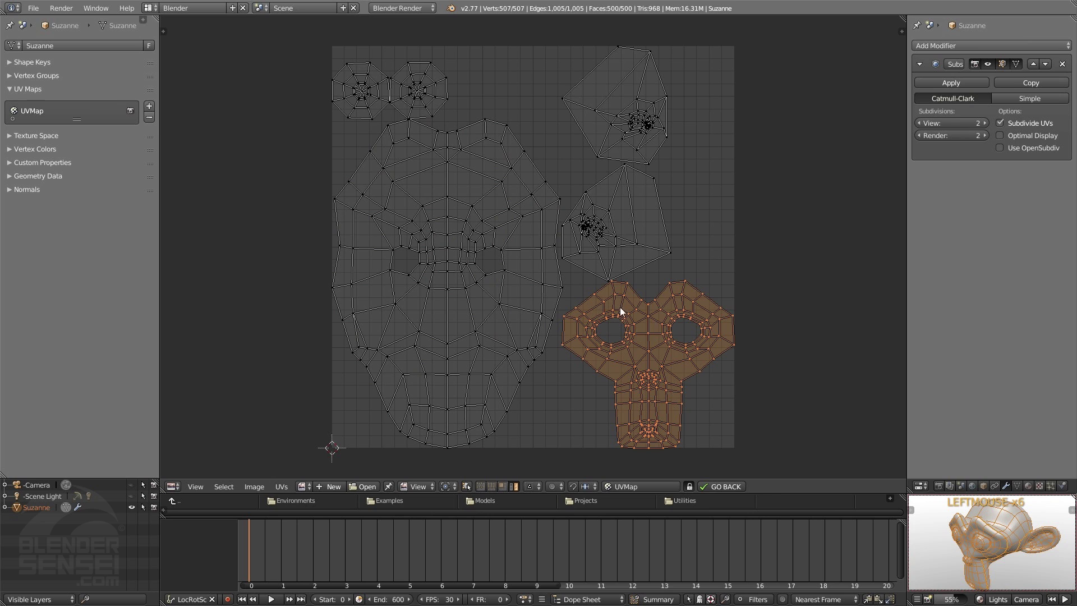
pyautogui.click(621, 239)
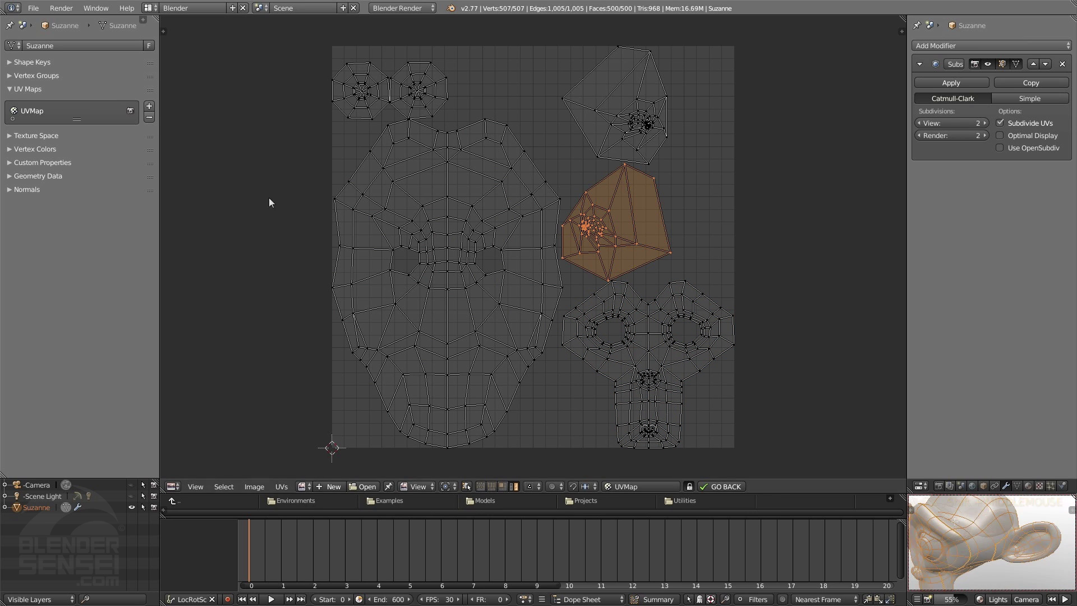
# Collapse the UV Maps list and enable proportional editing in the UV editor
pyautogui.click(9, 89)
pyautogui.keyDown('shift'); pyautogui.moveTo(1047, 548); pyautogui.dragTo(1008, 542, button='middle'); pyautogui.keyUp('shift')
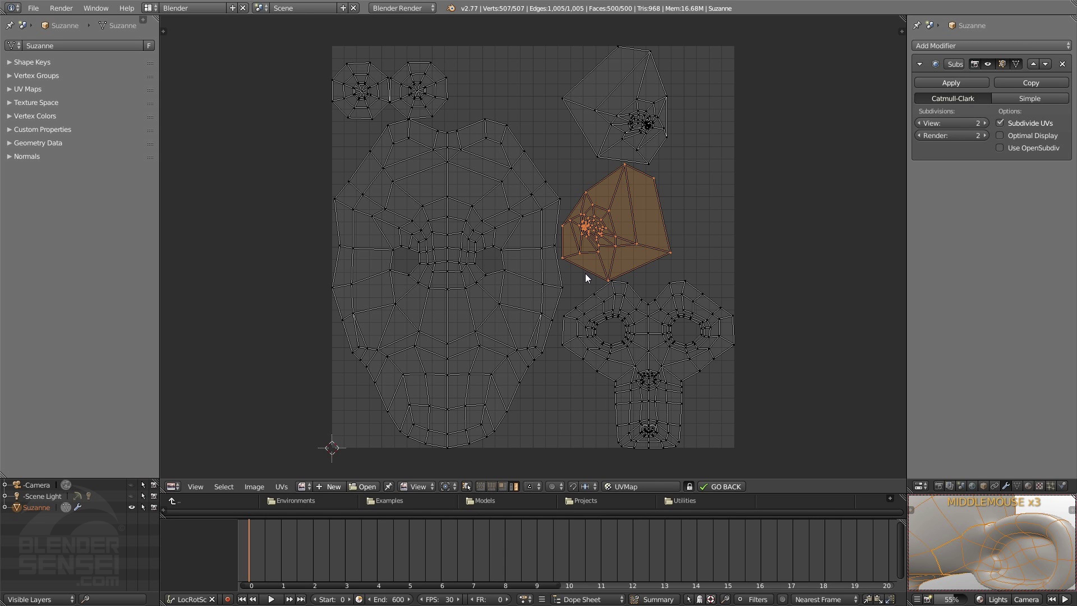
pyautogui.scroll(1, 585, 273)
pyautogui.moveTo(648, 230); pyautogui.dragTo(592, 269, button='middle')
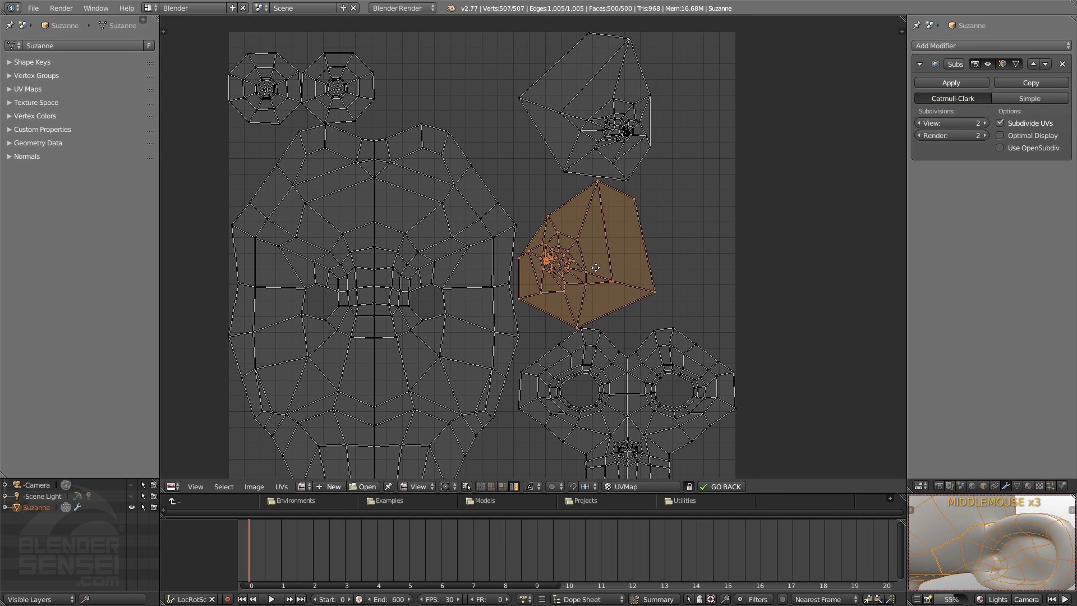
pyautogui.scroll(1, 594, 273)
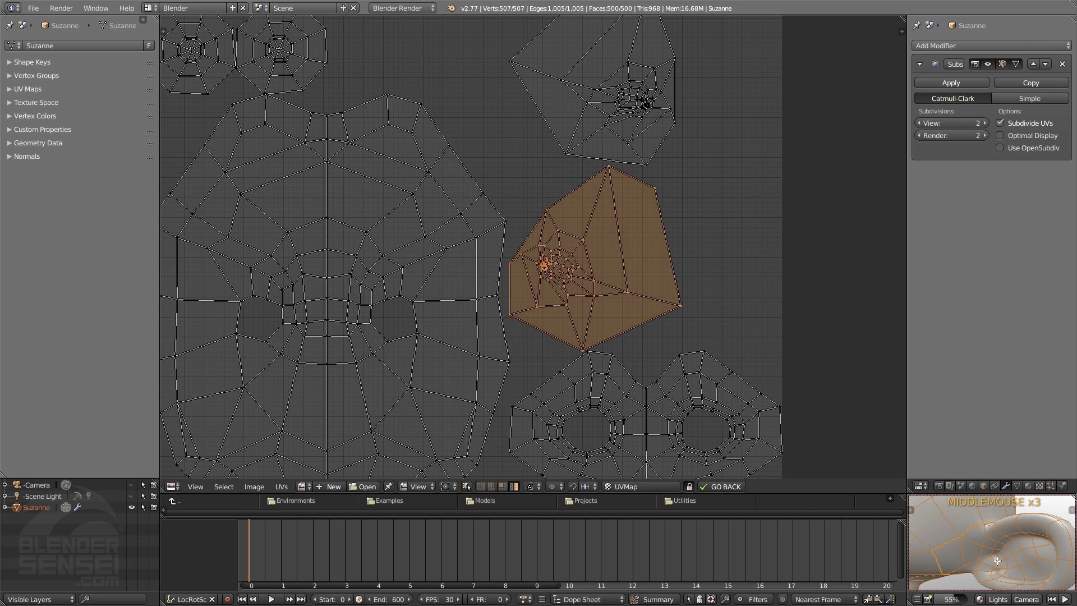
pyautogui.scroll(-1, 1011, 557)
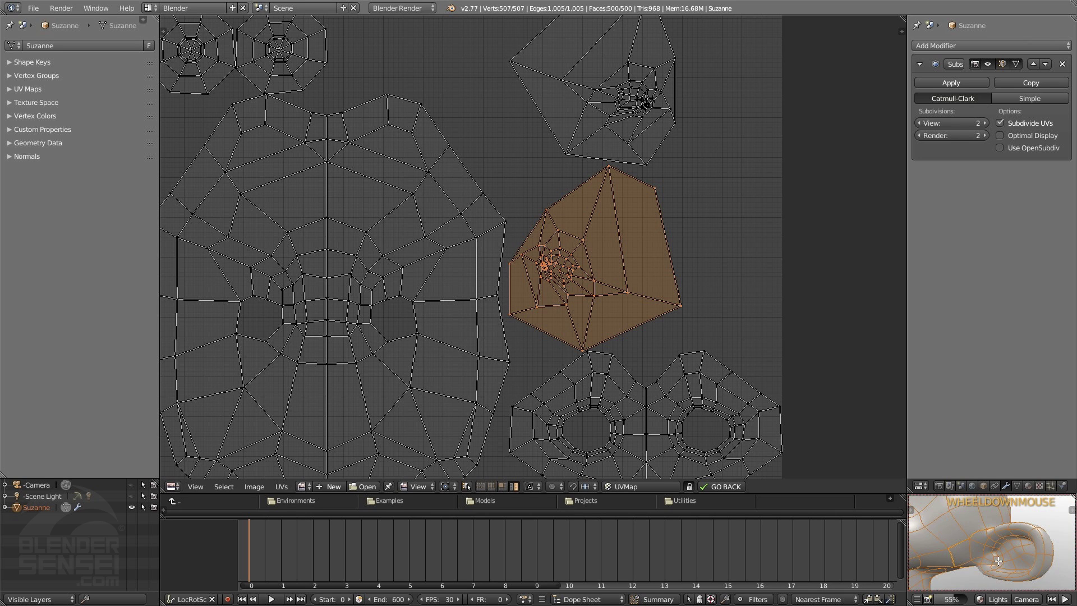
pyautogui.moveTo(998, 560); pyautogui.dragTo(994, 556, button='middle')
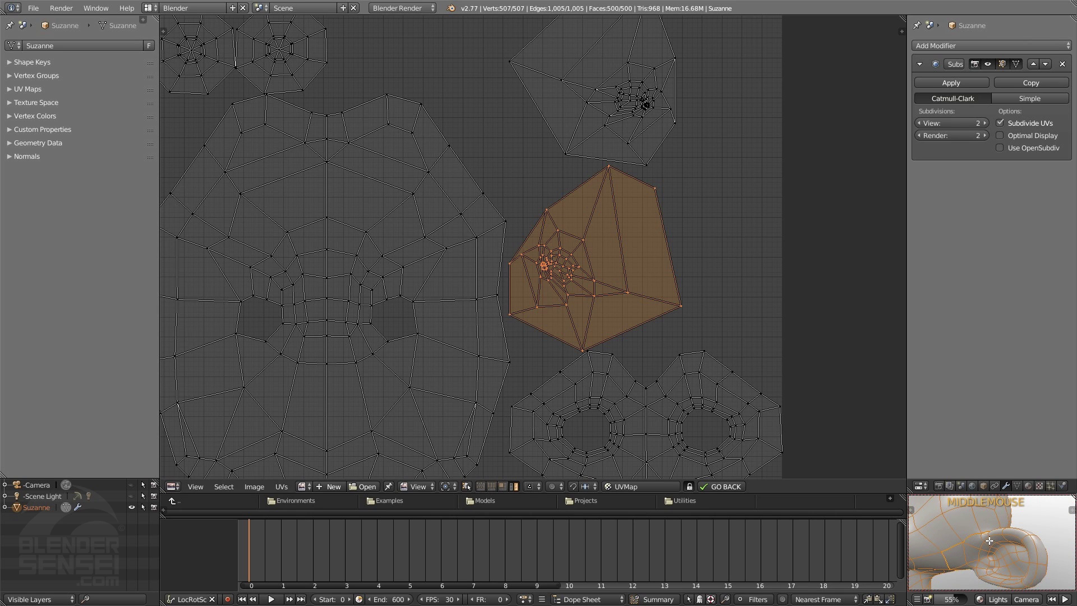
pyautogui.click(557, 486)
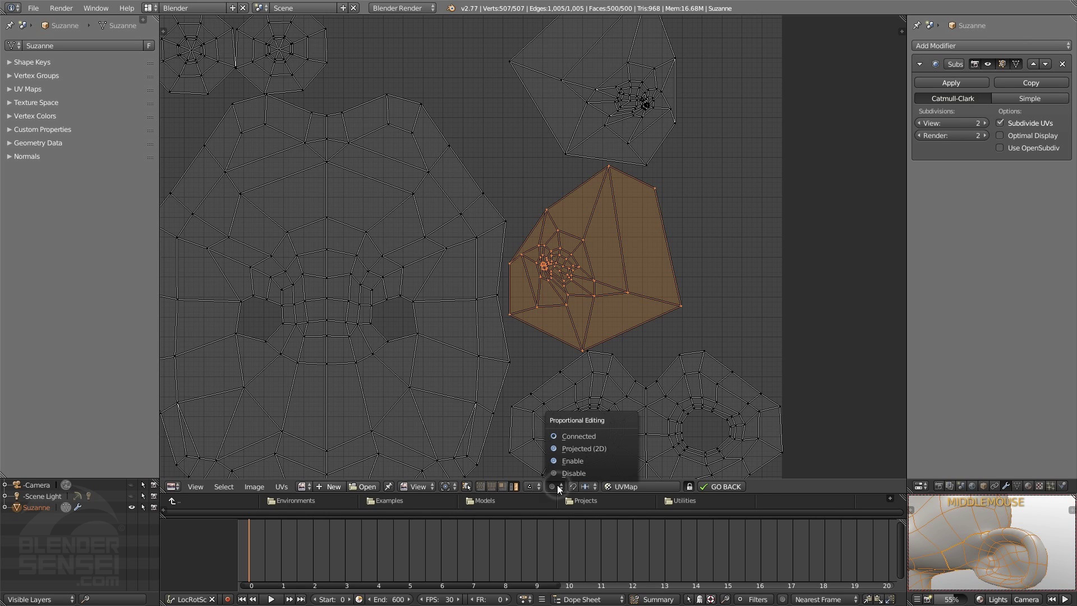
pyautogui.click(573, 460)
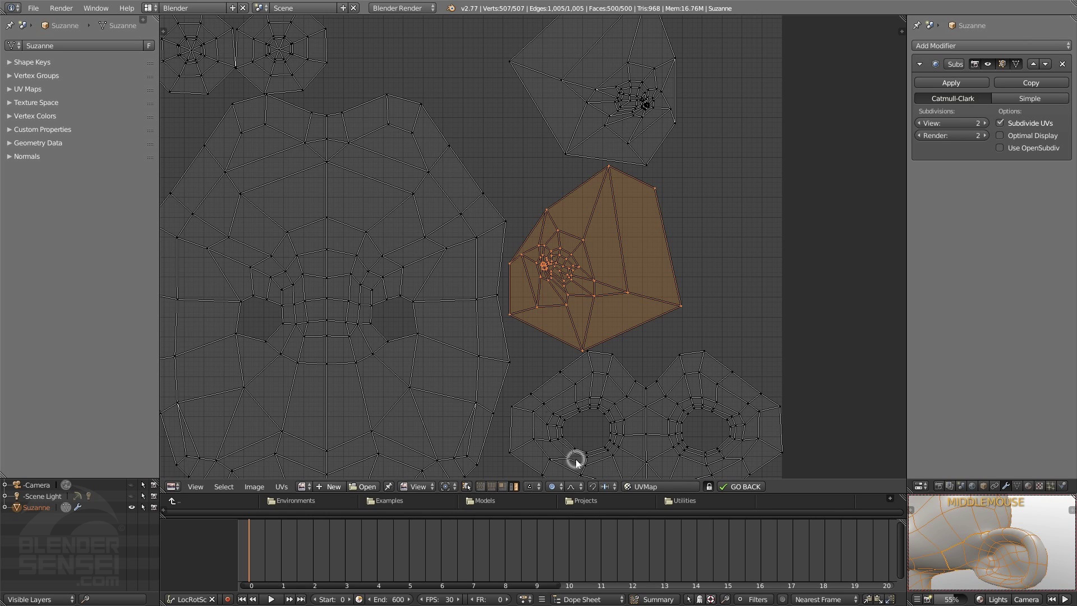
# Select several vertices in the dense centre of the lower ear island and scale them up with proportional size 0.05
pyautogui.click(552, 268)
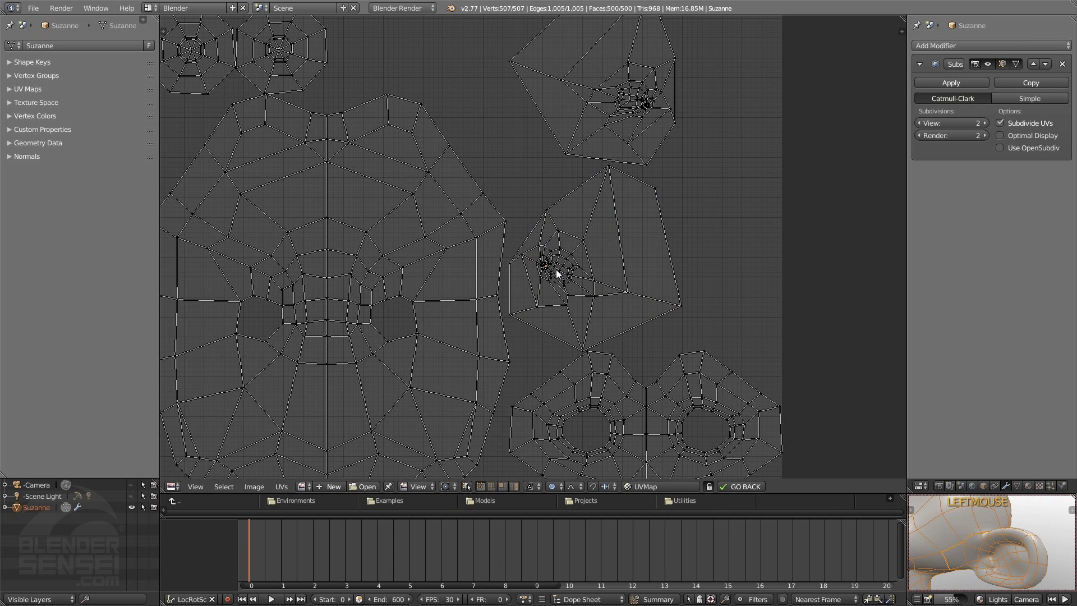
pyautogui.keyDown('shift'); pyautogui.click(550, 262); pyautogui.keyUp('shift')
pyautogui.keyDown('shift'); pyautogui.click(554, 260); pyautogui.keyUp('shift')
pyautogui.keyDown('shift'); pyautogui.click(557, 272); pyautogui.keyUp('shift')
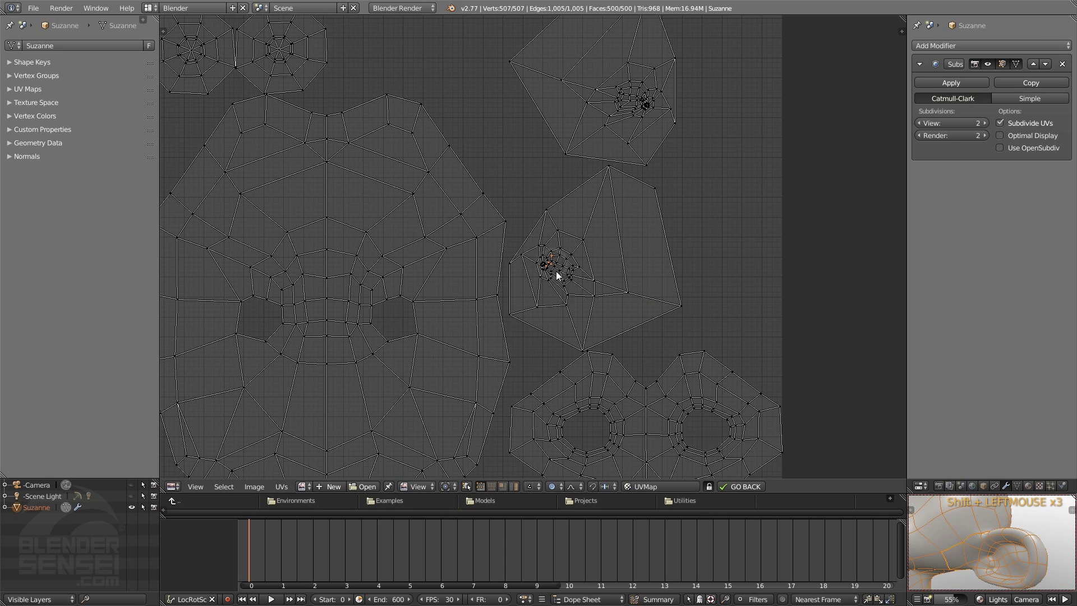
pyautogui.press('s')
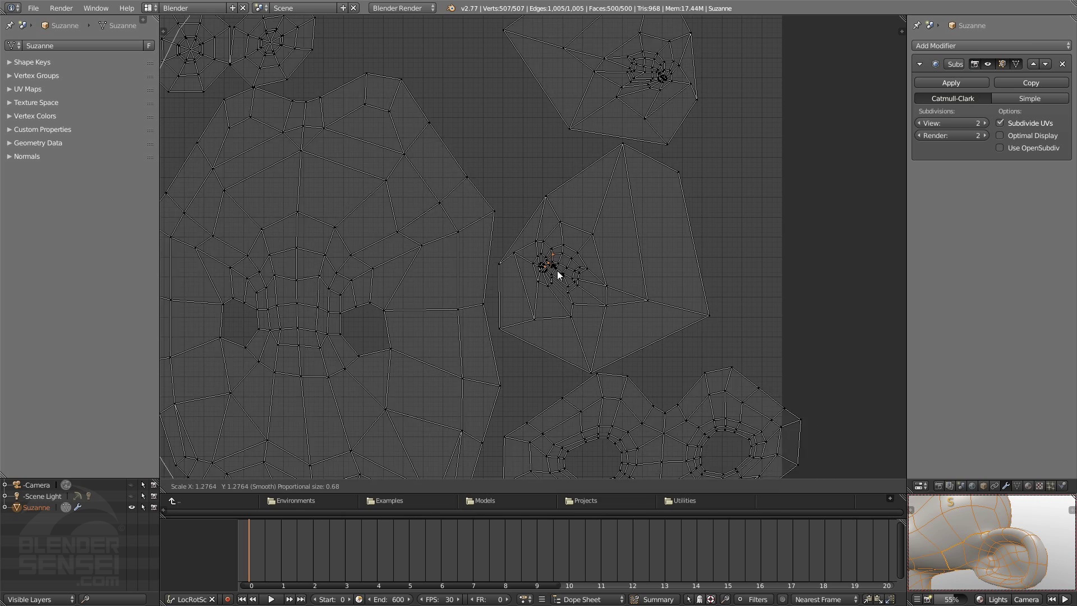
pyautogui.scroll(20, 559, 275)
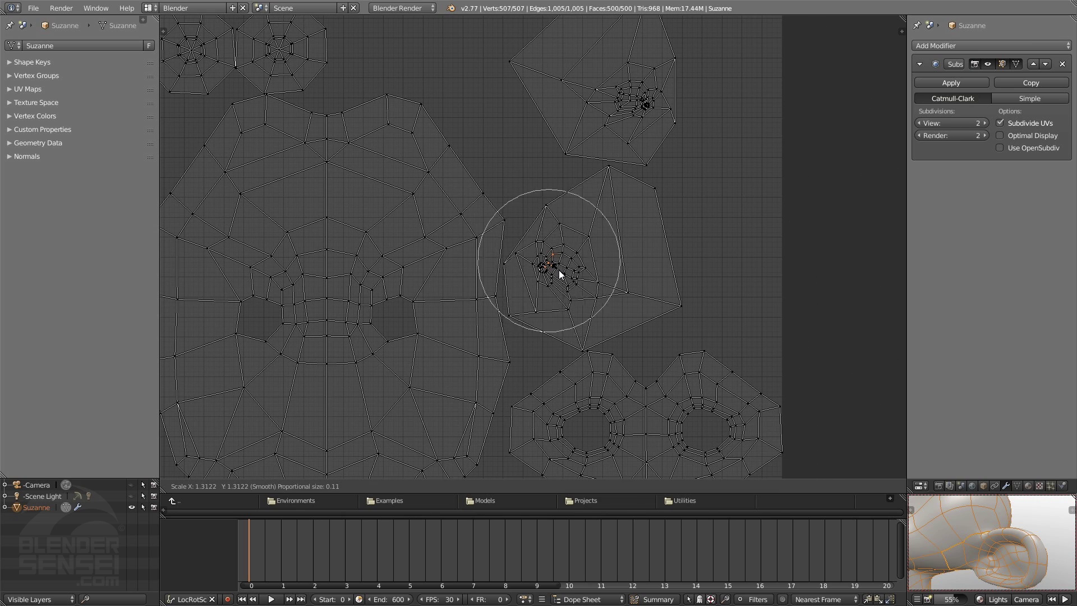
pyautogui.scroll(4, 561, 276)
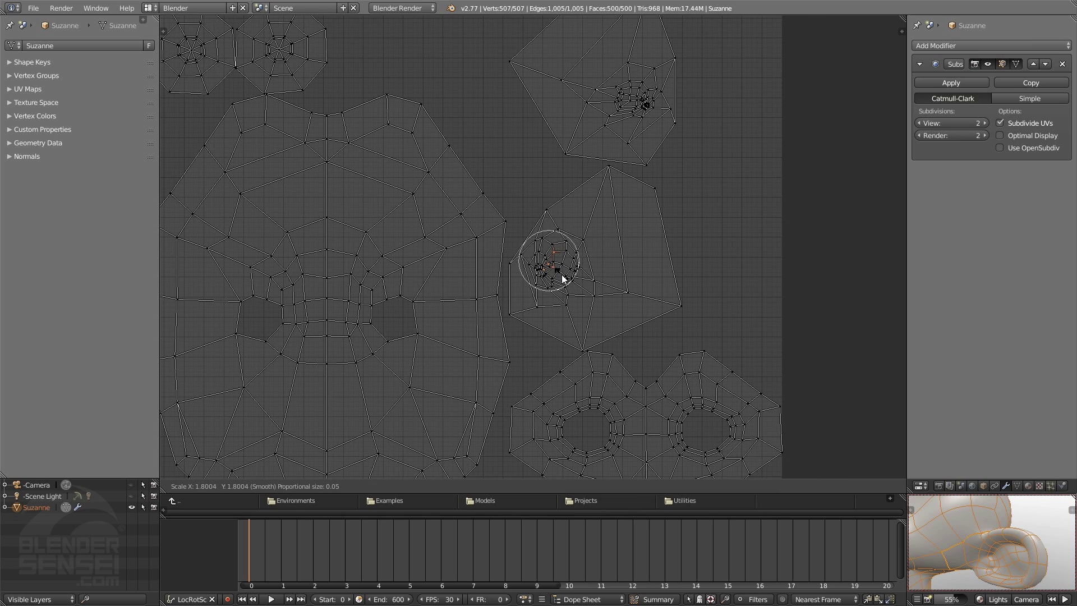
pyautogui.rightClick(565, 275)
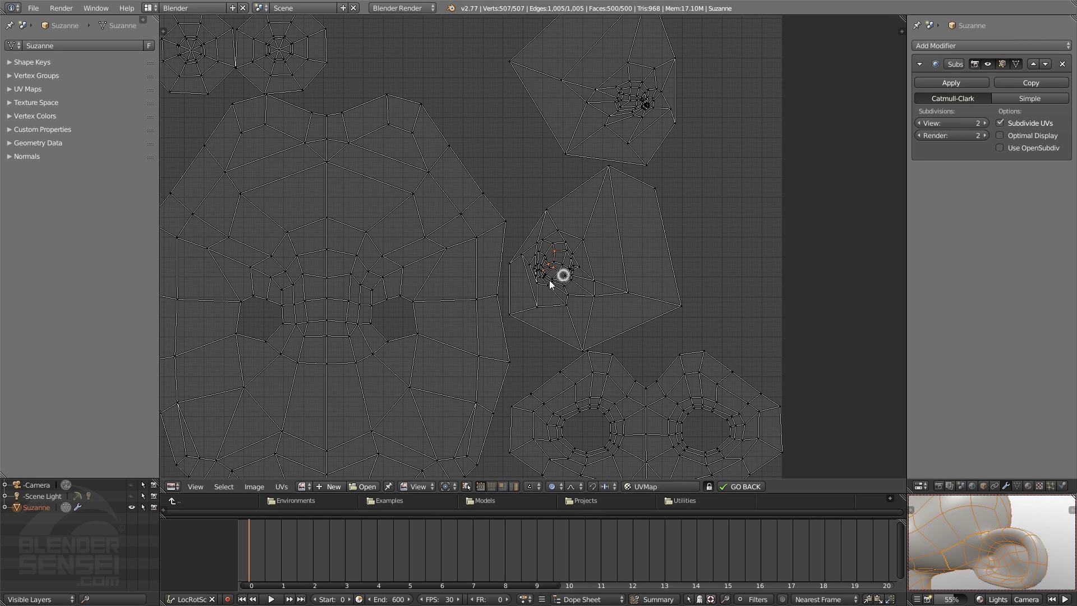
# Spread out the crowded vertices at the bottom and left of the lower ear island's dense area by scaling with proportional size 0.03
pyautogui.press('s')
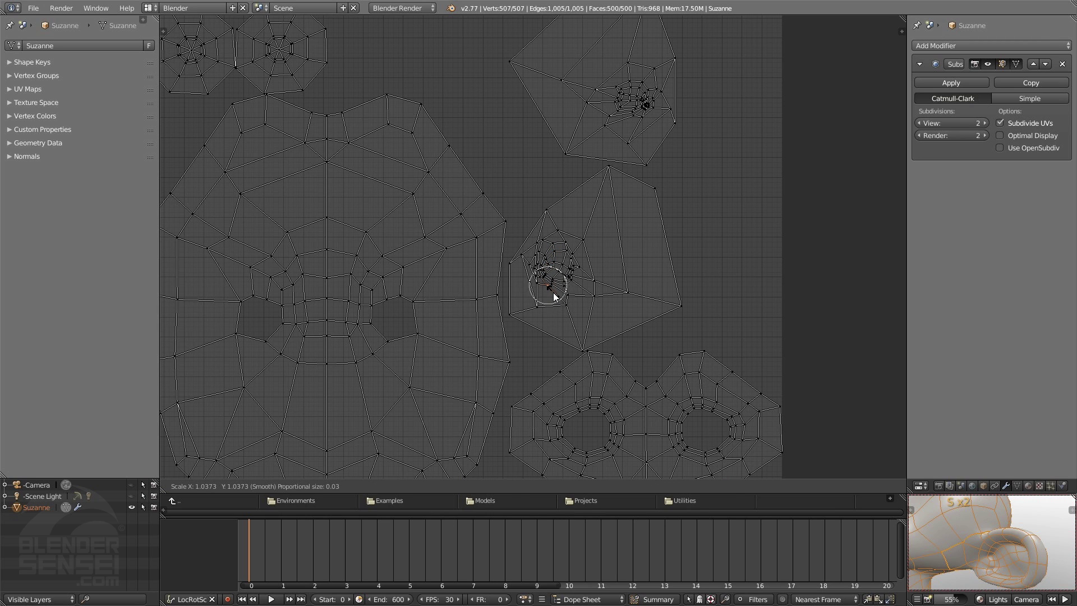
pyautogui.click(555, 294)
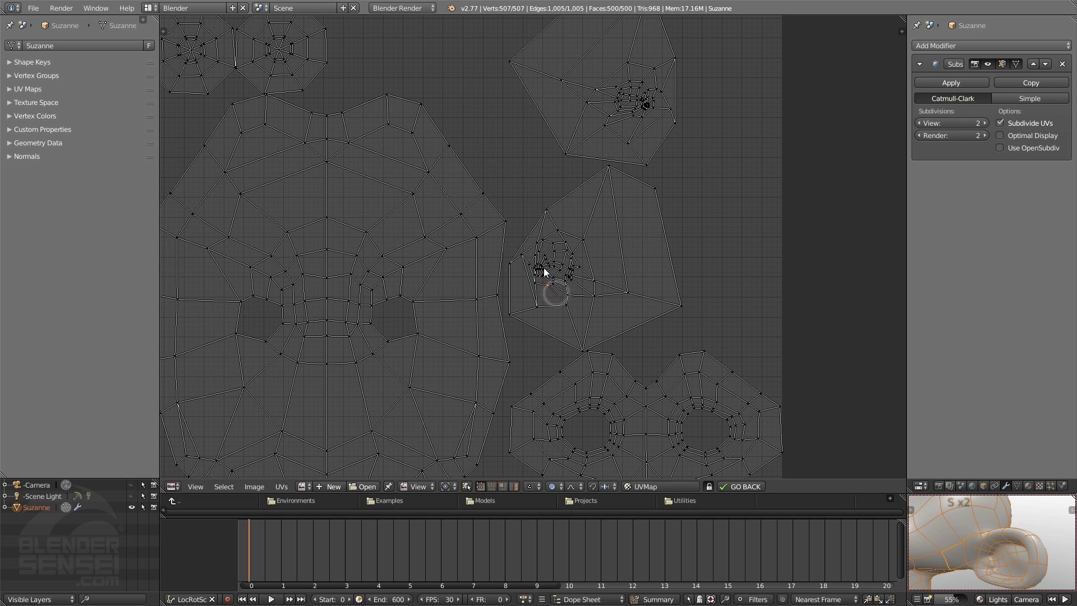
pyautogui.press('s')
pyautogui.click(553, 274)
# Scale up the vertices on the right side of the lower ear island's dense area with proportional sizes 0.05 and 0.04
pyautogui.click(571, 278)
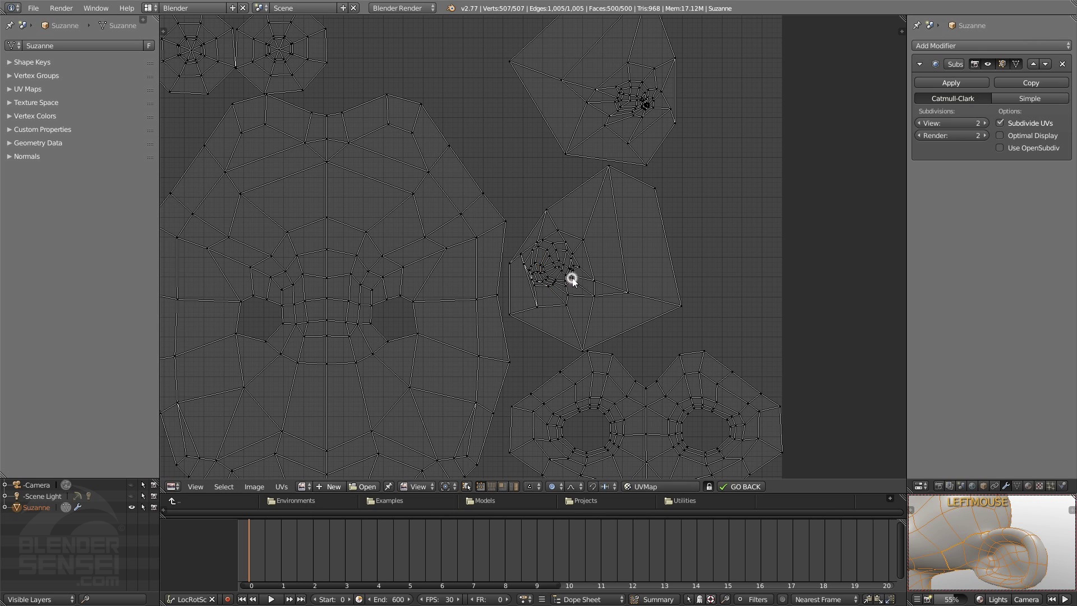
pyautogui.press('s')
pyautogui.scroll(-2, 583, 285)
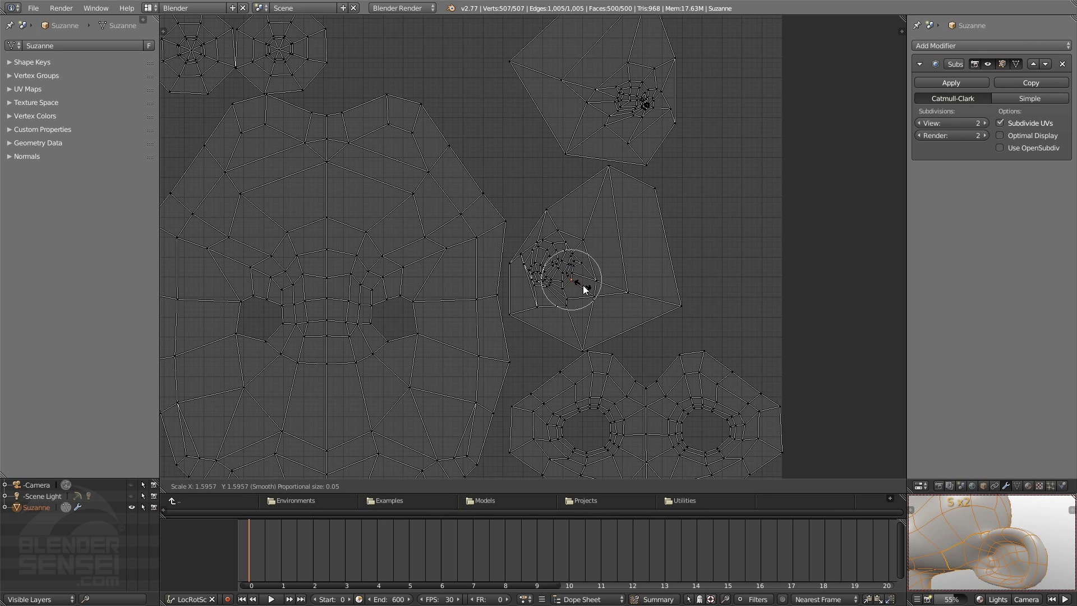
pyautogui.click(584, 284)
pyautogui.click(573, 253)
pyautogui.press('s')
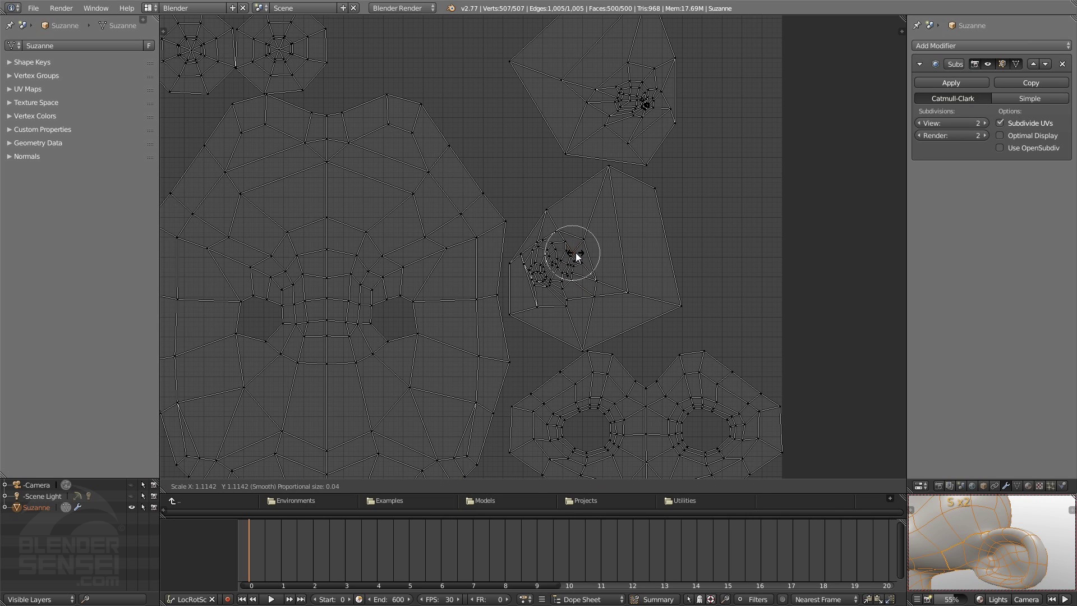
pyautogui.click(575, 252)
# In face selection mode, scale up the central and lower-left faces of the lower ear island's dense area
pyautogui.keyDown('shift'); pyautogui.click(560, 262); pyautogui.keyUp('shift')
pyautogui.keyDown('shift'); pyautogui.click(559, 262); pyautogui.keyUp('shift')
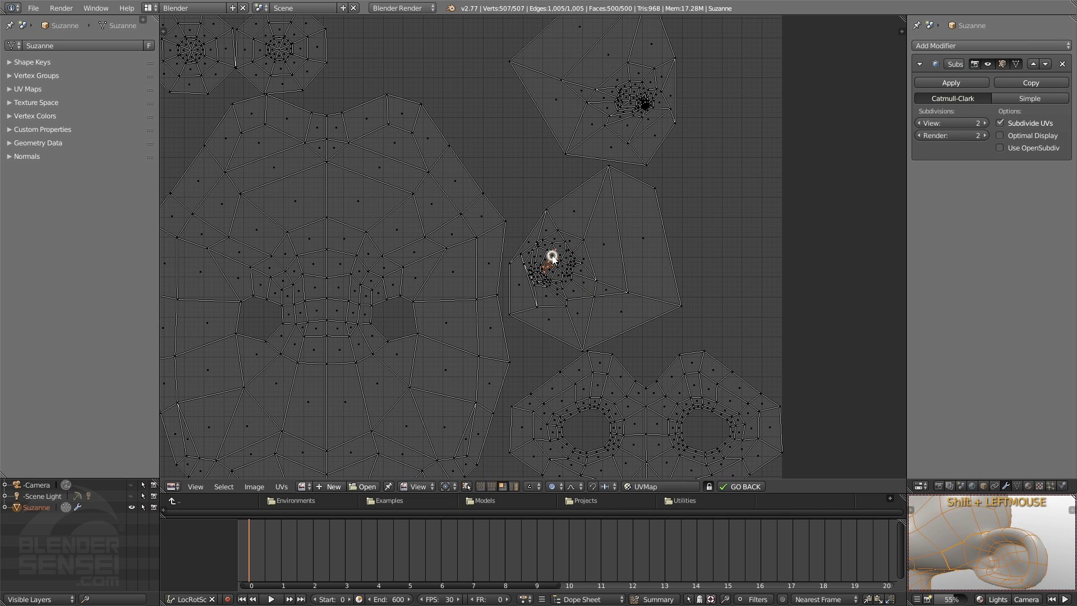
pyautogui.press('s')
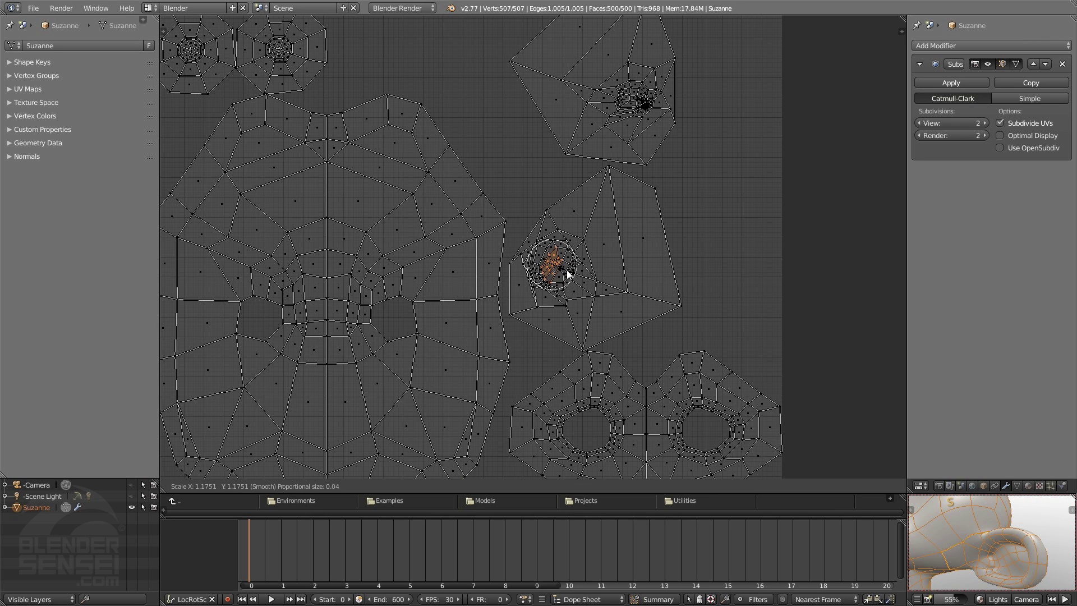
pyautogui.click(561, 269)
pyautogui.press('s')
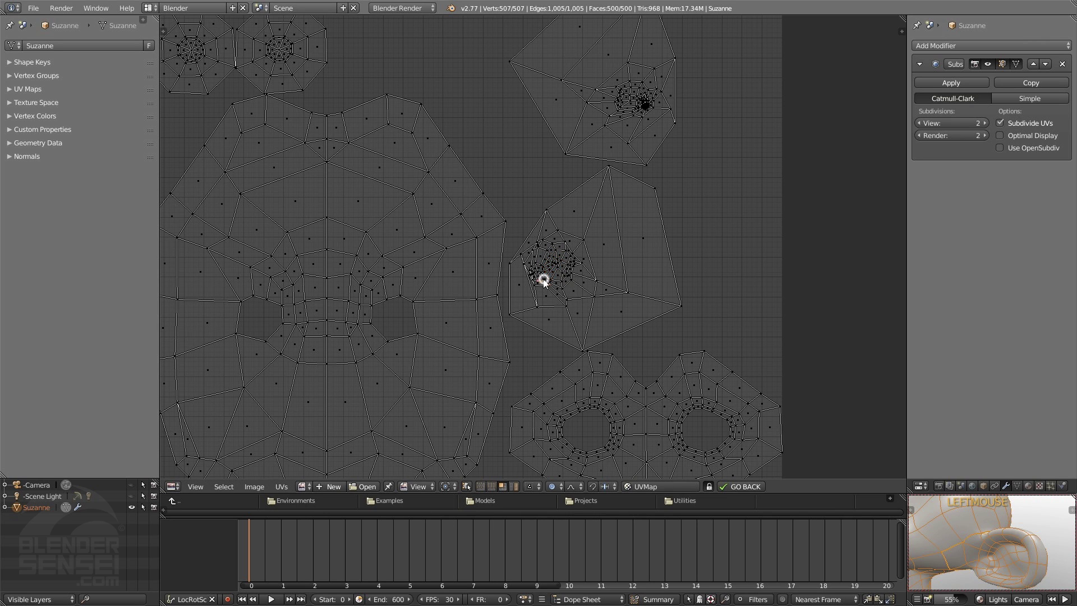
pyautogui.click(554, 301)
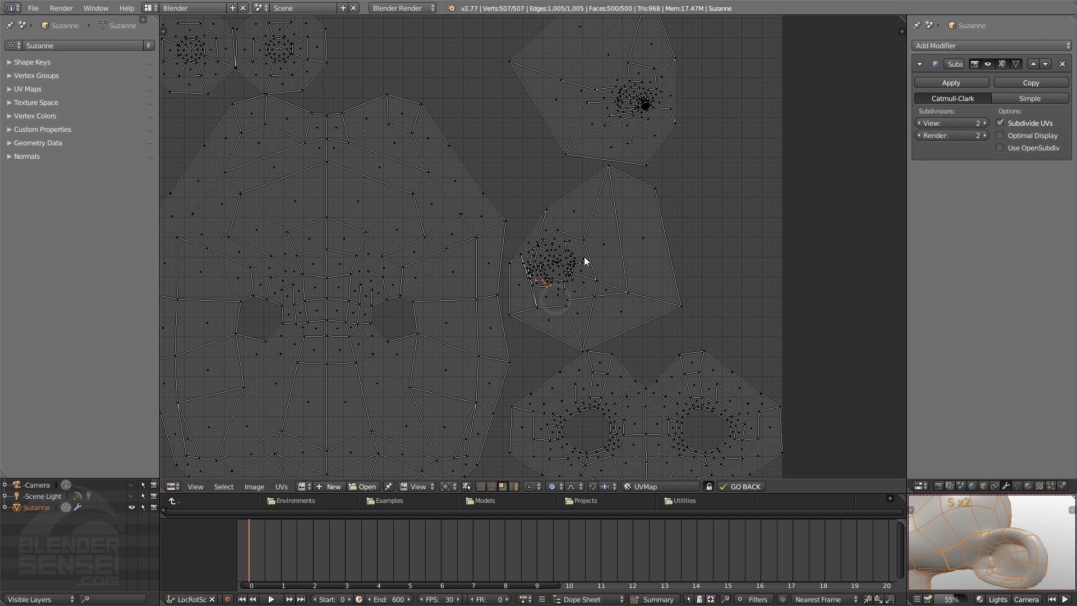
# Spread out the dense faces inside the upper ear island by scaling them up, widening the proportional size to 0.08
pyautogui.rightClick(656, 116)
pyautogui.press('s')
pyautogui.click(677, 141)
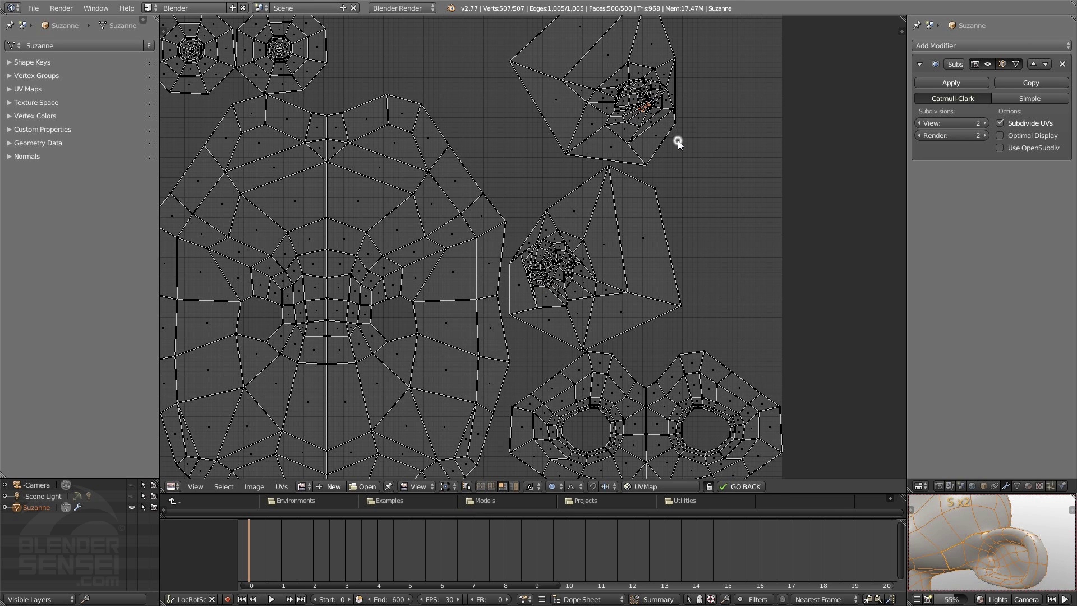
pyautogui.rightClick(630, 86)
pyautogui.press('s')
pyautogui.click(643, 88)
pyautogui.press('s')
pyautogui.scroll(-6, 661, 117)
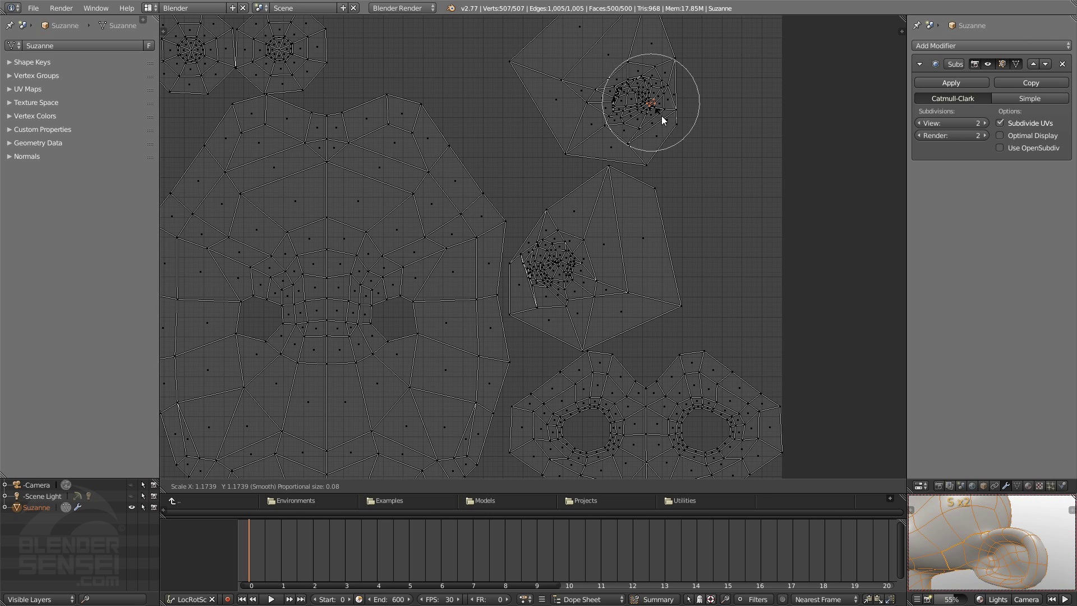
pyautogui.click(666, 115)
# Scale the faces at the upper left of the upper ear island's dense area to about 1.22 with proportional size 0.05
pyautogui.rightClick(615, 82)
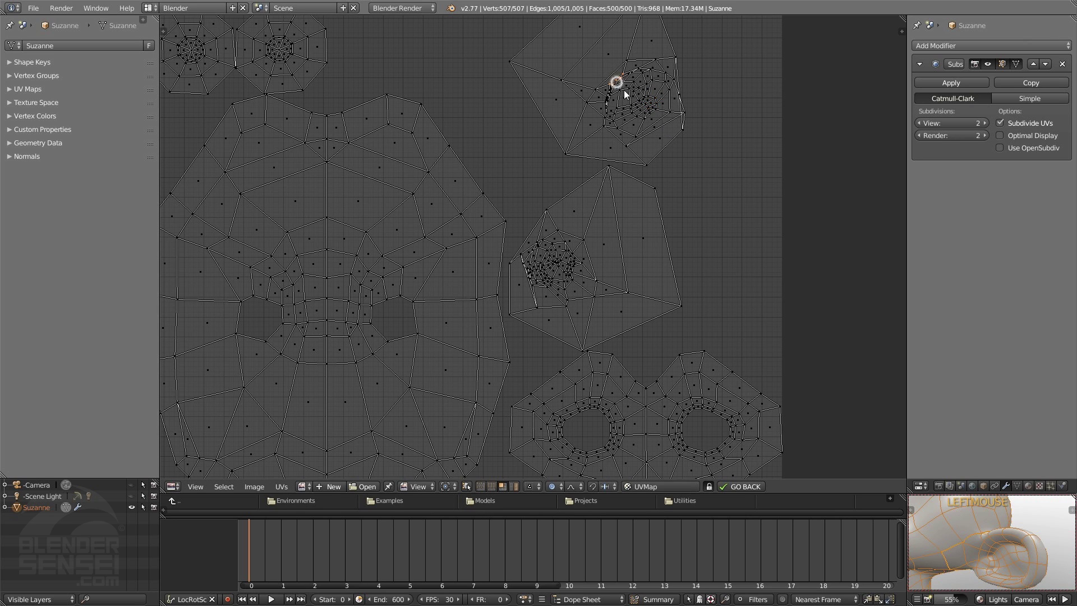
pyautogui.press('s')
pyautogui.scroll(3, 642, 106)
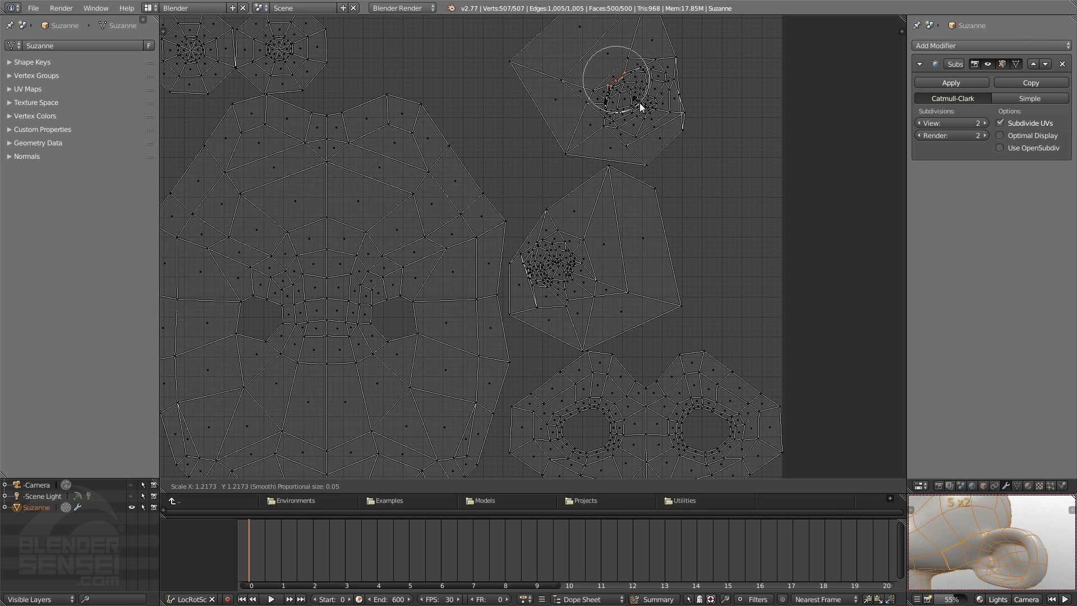
pyautogui.click(640, 106)
# Move the faces along the upper-left rim of the upper ear island's dense area slightly to even their spacing
pyautogui.rightClick(621, 68)
pyautogui.press('g')
pyautogui.click(623, 70)
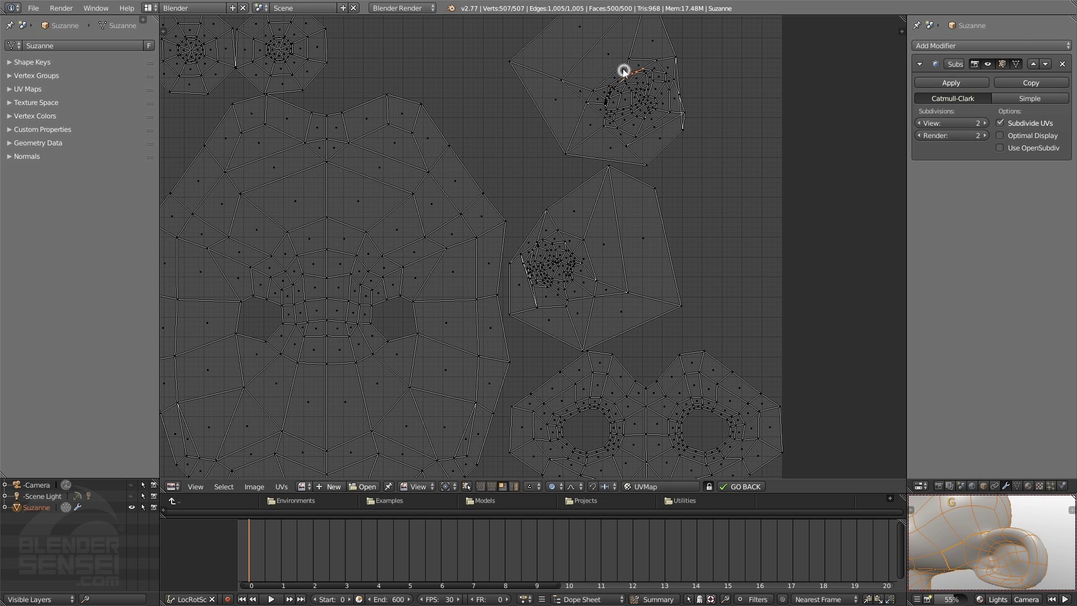
pyautogui.rightClick(621, 69)
pyautogui.press('g')
pyautogui.click(617, 61)
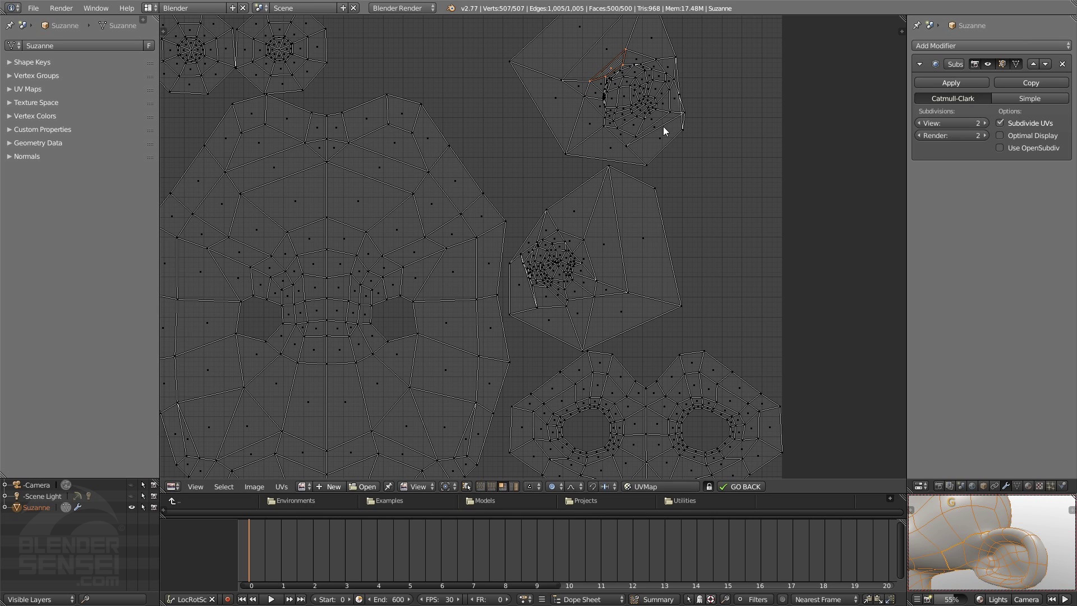
# Nudge the narrow face at the lower right of the upper ear island and scale it down to about 0.73
pyautogui.rightClick(663, 123)
pyautogui.press('g')
pyautogui.click(665, 125)
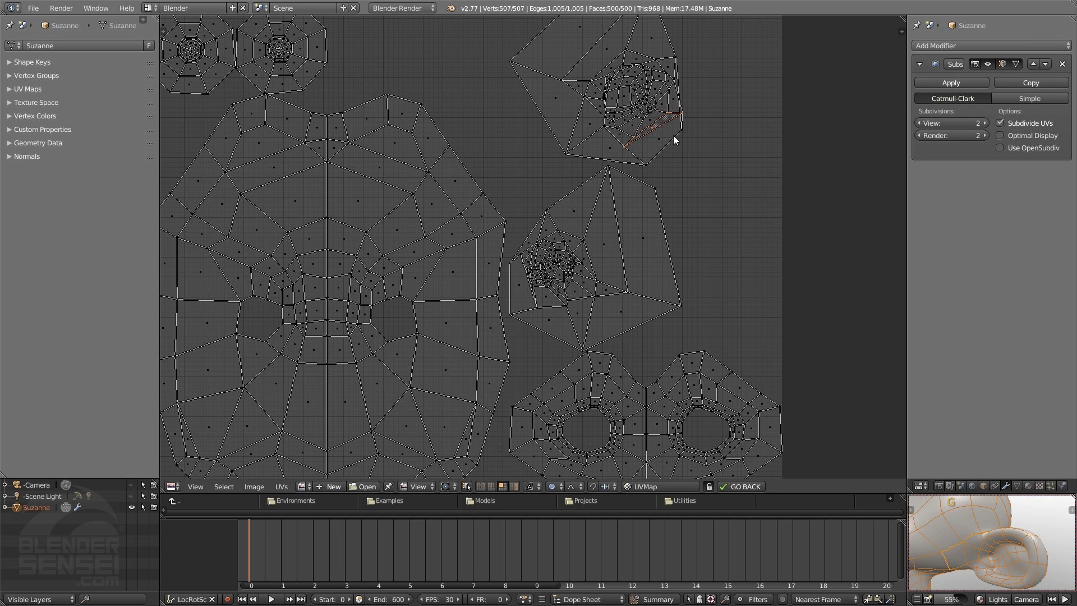
pyautogui.scroll(1, 689, 140)
pyautogui.moveTo(692, 141); pyautogui.dragTo(521, 303, button='middle')
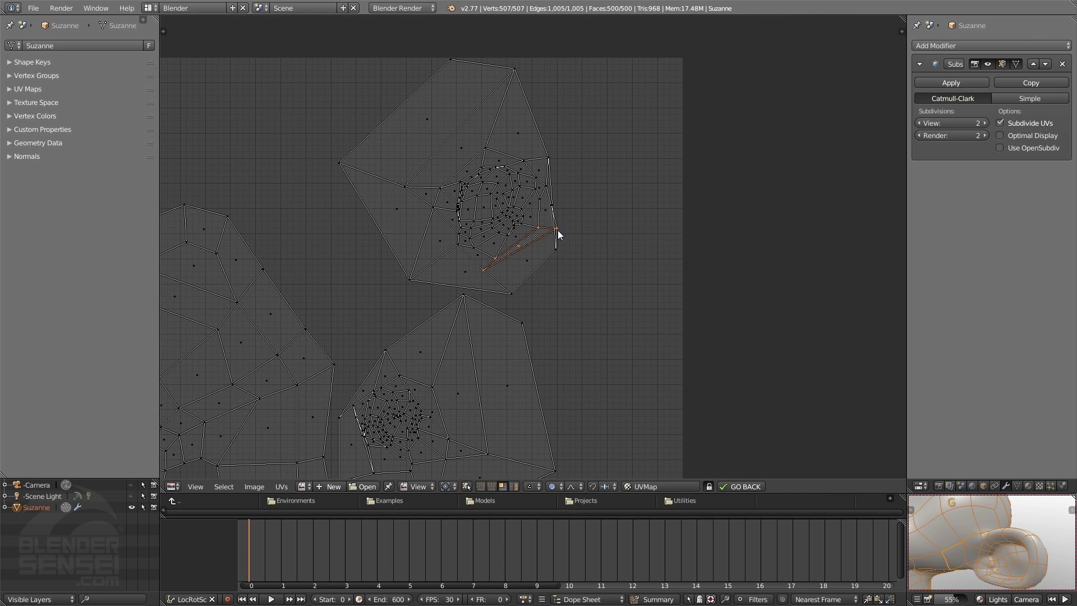
pyautogui.press('s')
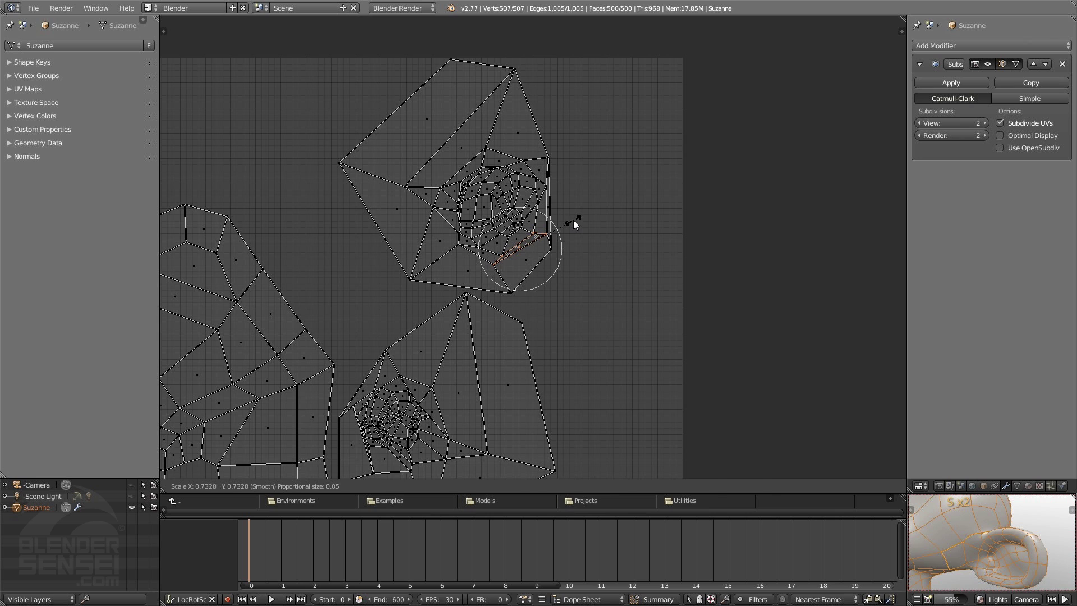
pyautogui.click(574, 219)
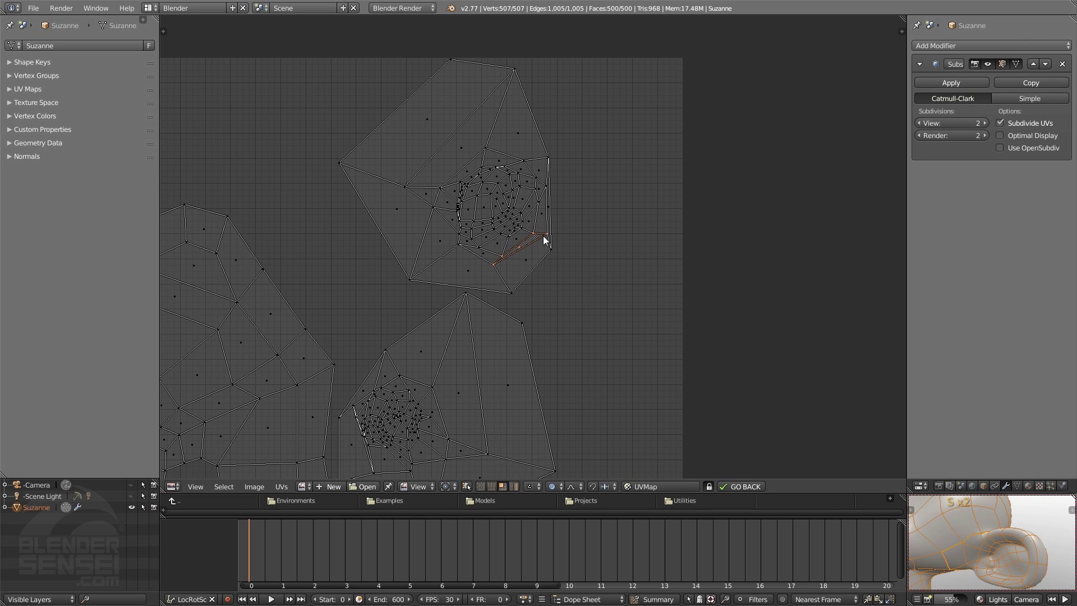
# Scale the narrow face at the lower right of the upper ear island up slightly overall
pyautogui.press('s')
pyautogui.click(562, 237)
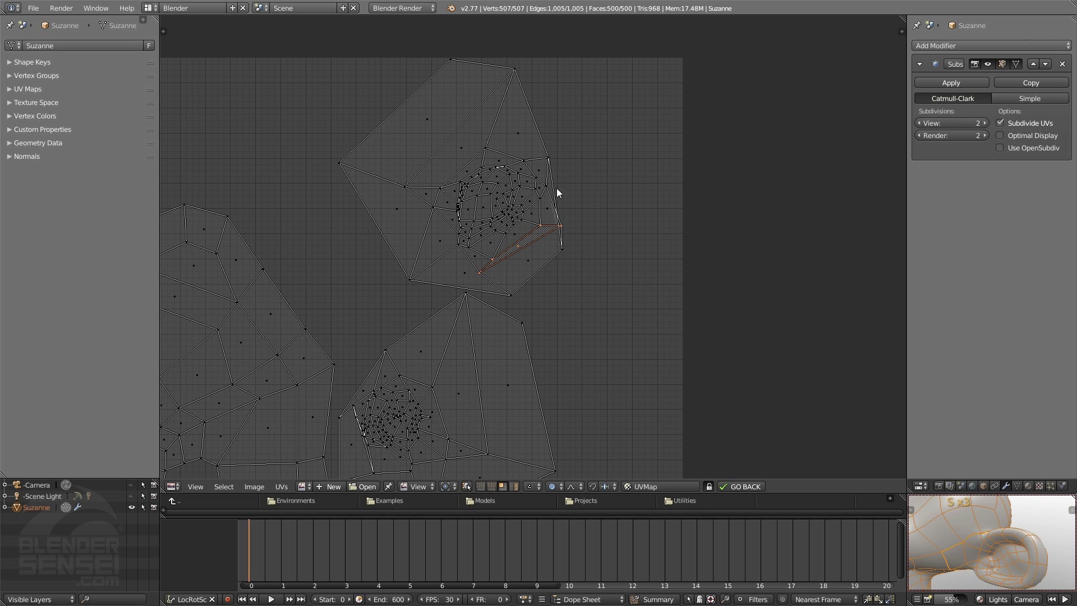
pyautogui.press('s')
pyautogui.click(561, 230)
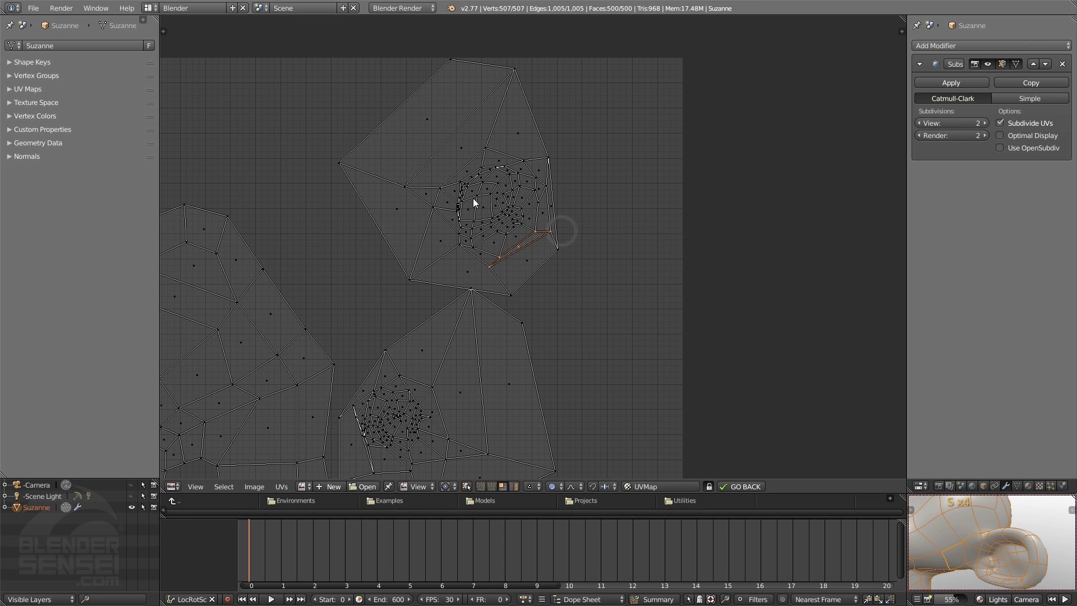
# Move the face at the upper-left rim of the upper ear island's dense area slightly outward with proportional size 0.04
pyautogui.click(460, 184)
pyautogui.press('g')
pyautogui.scroll(4, 448, 194)
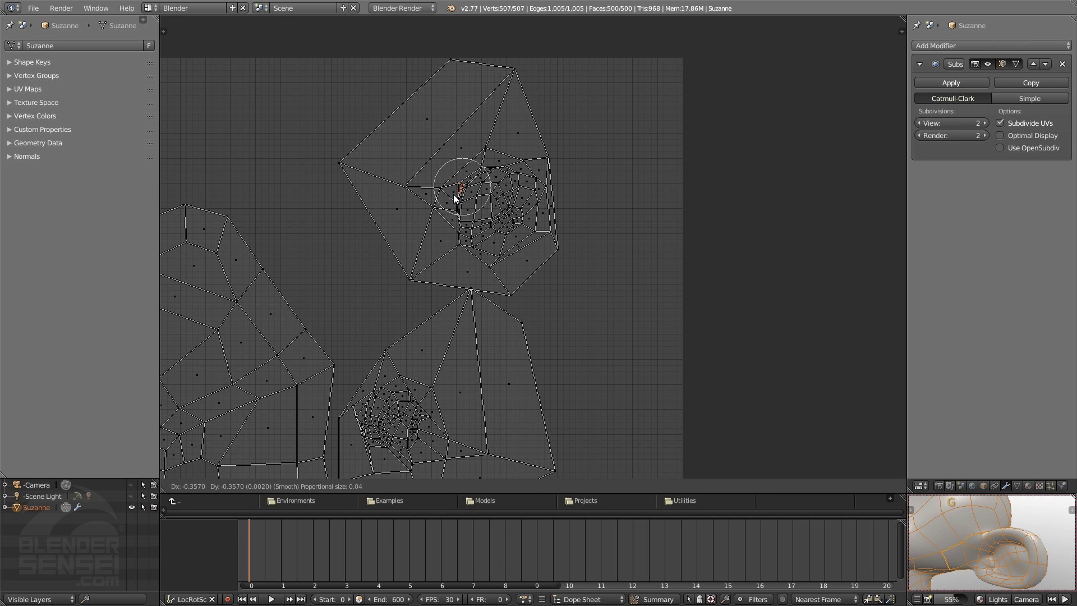
pyautogui.click(451, 194)
# Nudge the face at the lower left of the lower ear island's dense area
pyautogui.moveTo(412, 414); pyautogui.dragTo(437, 274, button='middle')
pyautogui.click(418, 287)
pyautogui.click(399, 289)
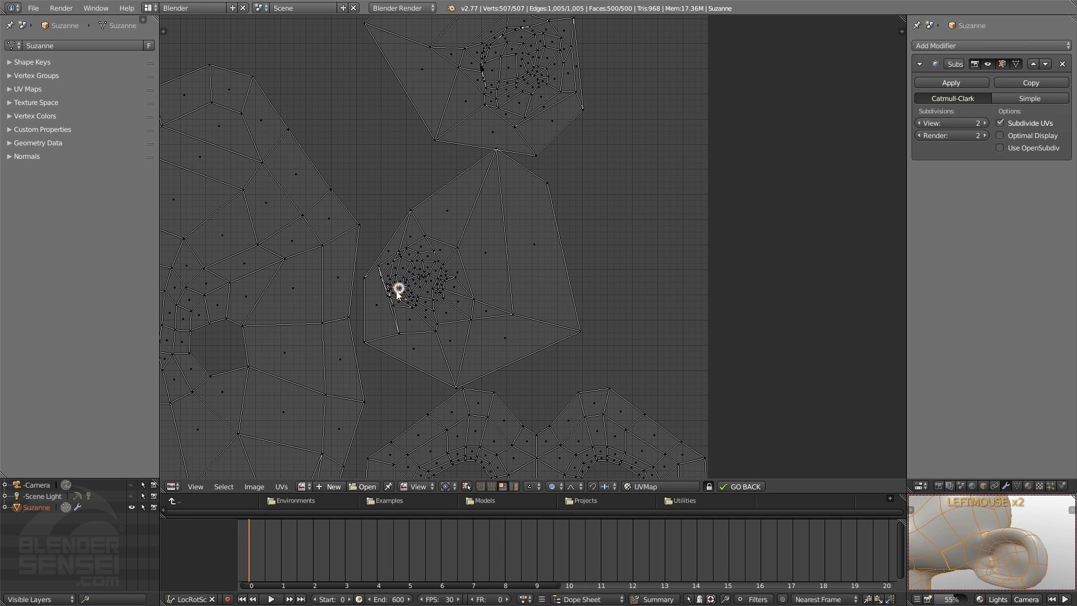
pyautogui.press('g')
pyautogui.click(402, 292)
# Select the large head island using island selection mode and disable proportional editing
pyautogui.scroll(-5, 409, 308)
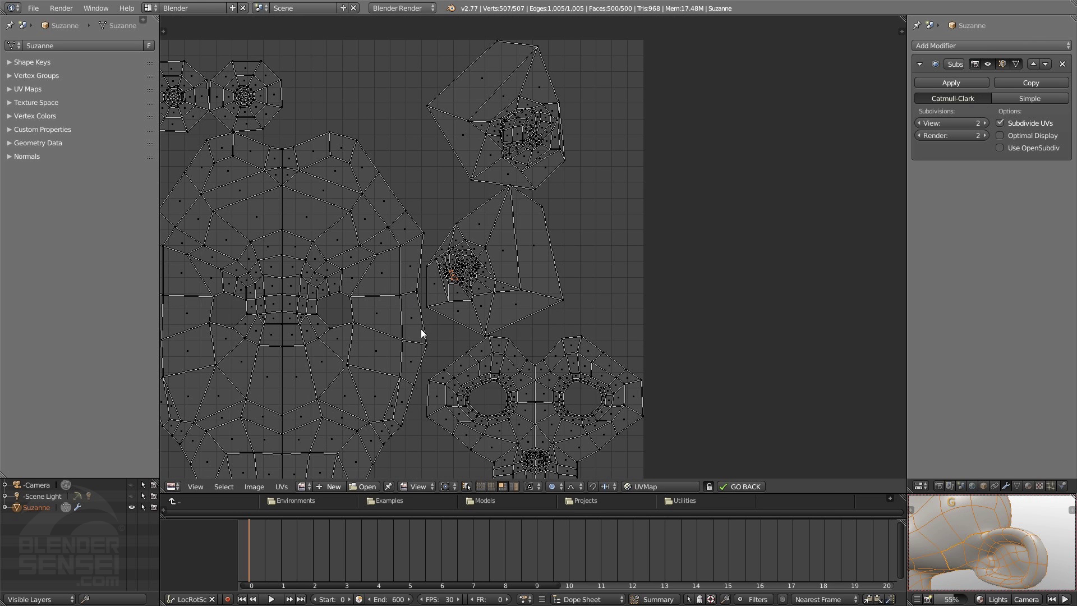
pyautogui.moveTo(545, 220); pyautogui.dragTo(579, 266, button='middle')
pyautogui.scroll(-1, 569, 261)
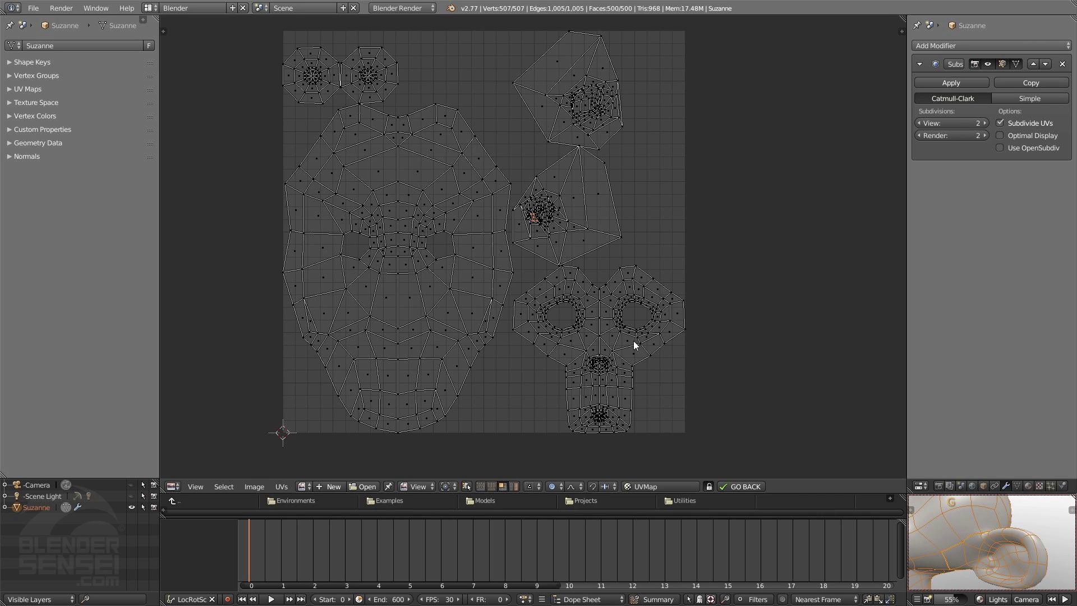
pyautogui.moveTo(983, 524)
pyautogui.mouseDown(button='middle')
pyautogui.moveTo(958, 532)
pyautogui.moveTo(969, 549)
pyautogui.moveTo(965, 527)
pyautogui.moveTo(979, 533)
pyautogui.mouseUp(button='middle')
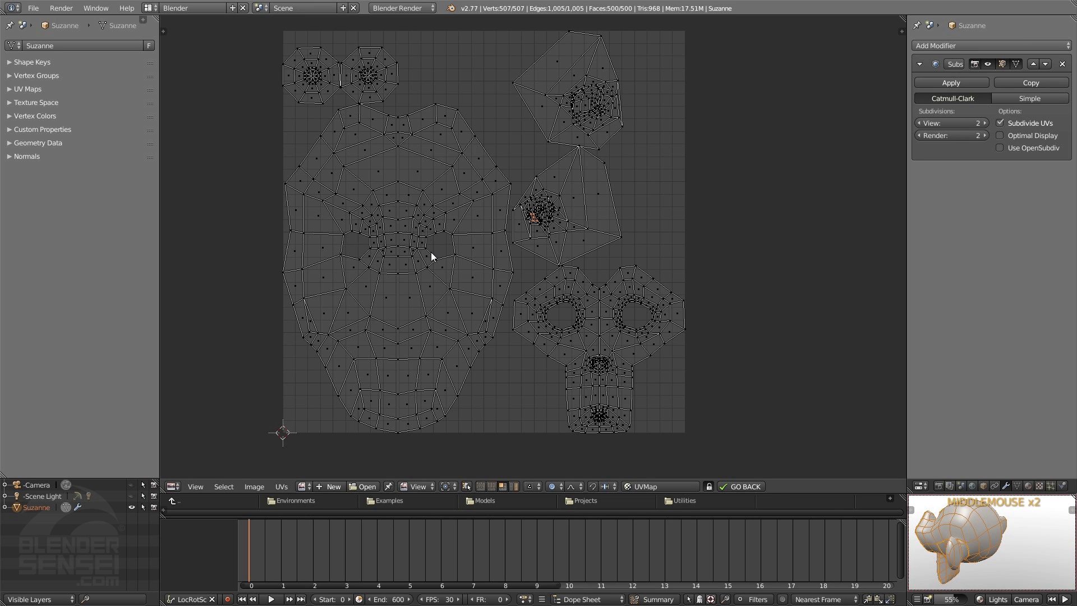
pyautogui.click(514, 487)
pyautogui.doubleClick(410, 172)
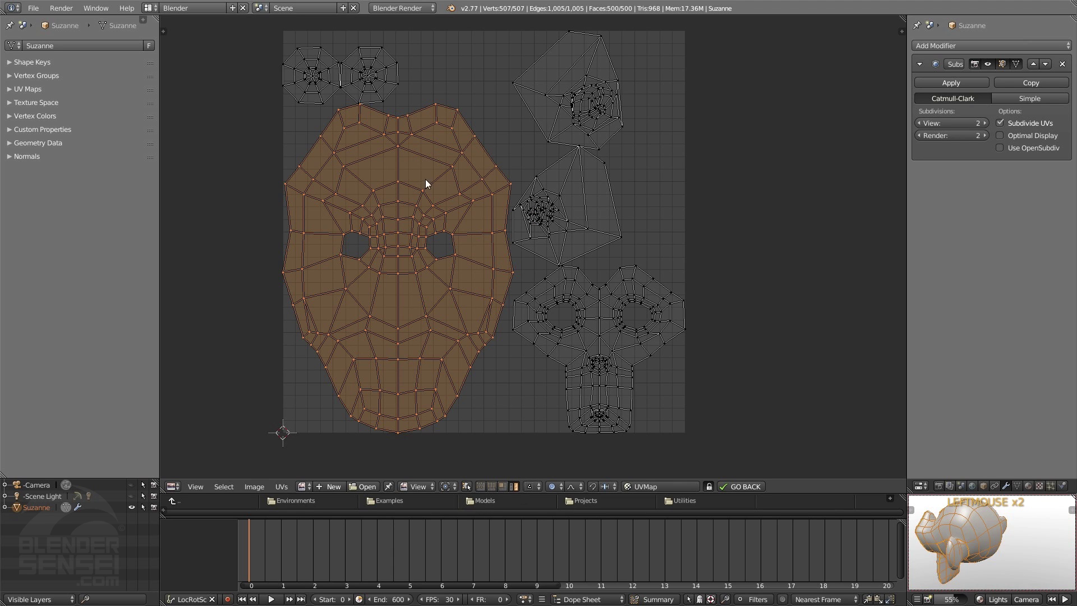
pyautogui.moveTo(998, 533); pyautogui.dragTo(966, 555, button='middle')
pyautogui.press('s')
pyautogui.press('s')
pyautogui.press('s')
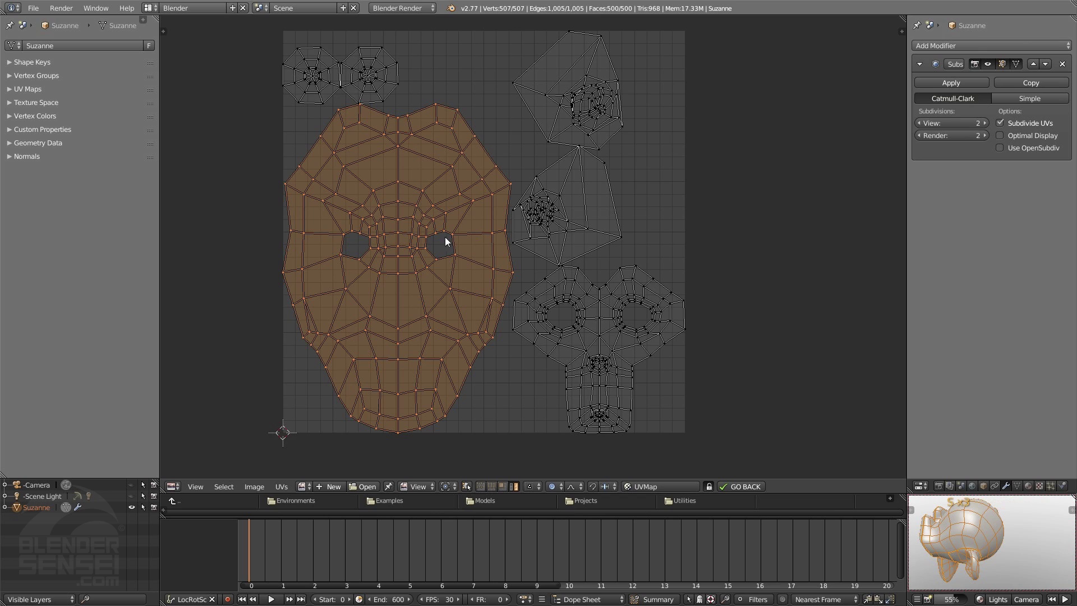
pyautogui.click(561, 486)
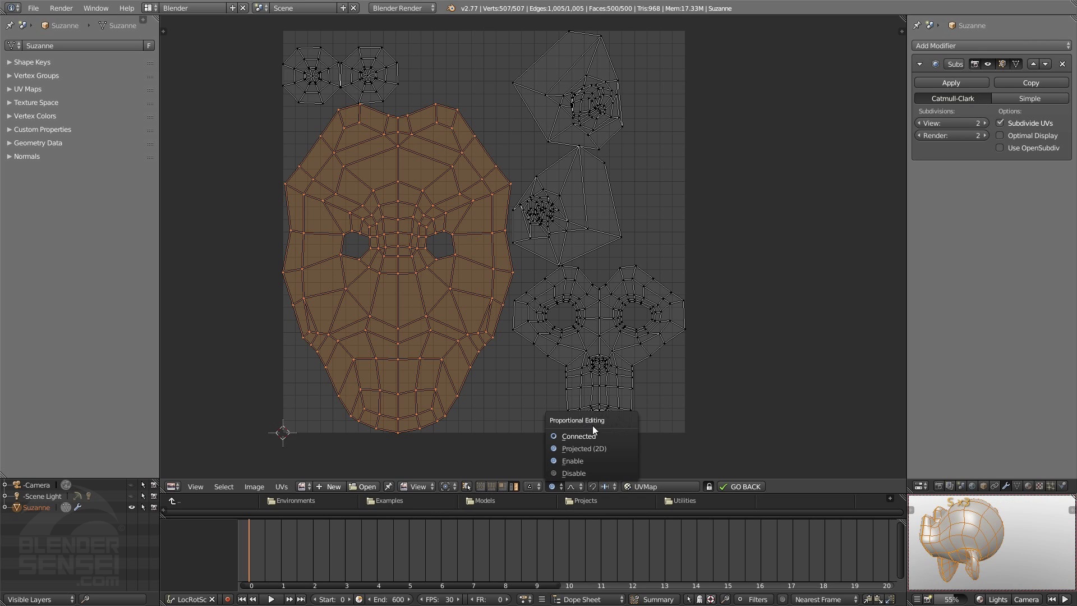
pyautogui.click(573, 473)
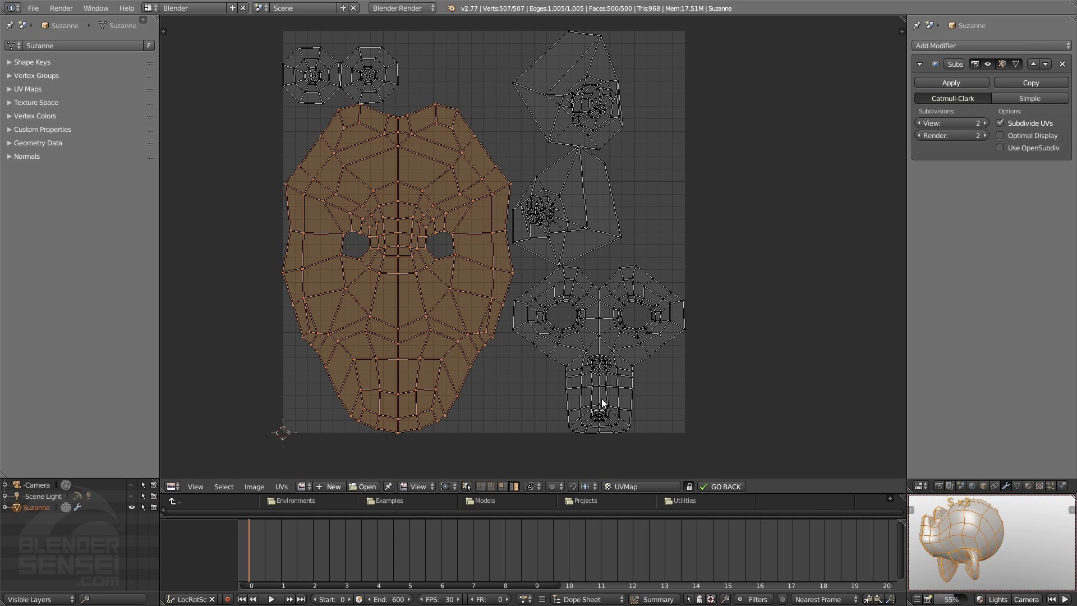
# Scale the large head island down to about two thirds and move it into the lower-left corner of the UV grid
pyautogui.press('s')
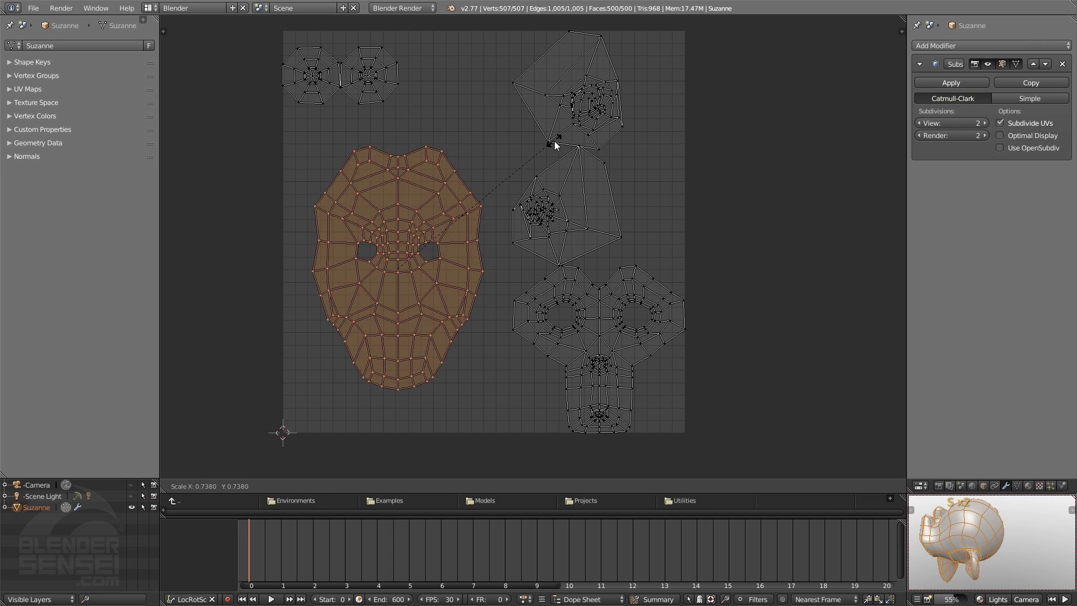
pyautogui.click(548, 160)
pyautogui.press('g')
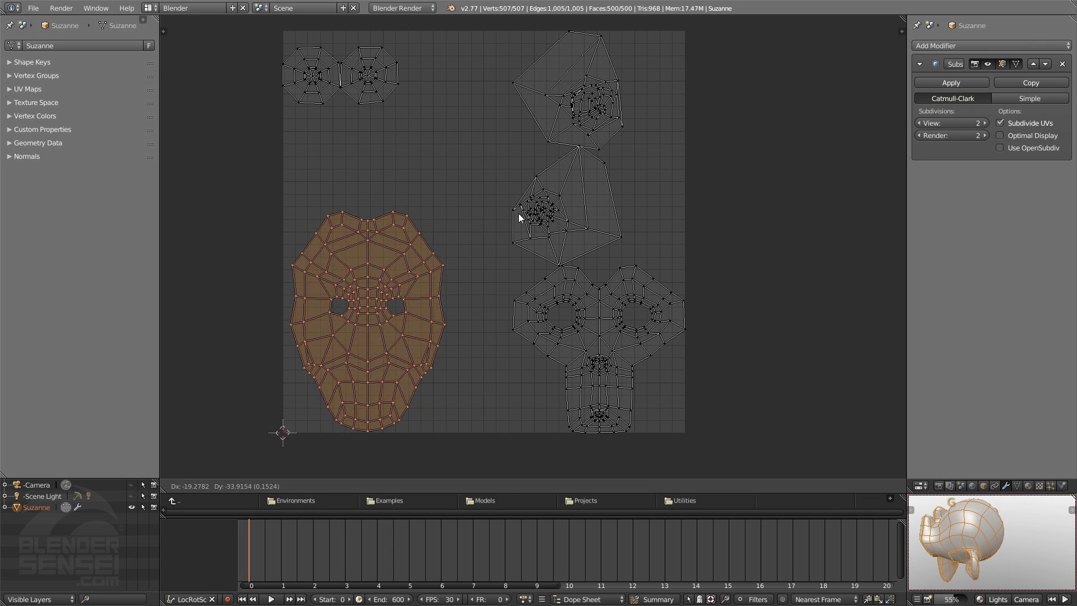
pyautogui.click(519, 212)
# Rotate both ear islands together about a quarter turn and place them side by side in the UV grid's upper-right corner
pyautogui.press('l')
pyautogui.hotkey('shift', 'l')
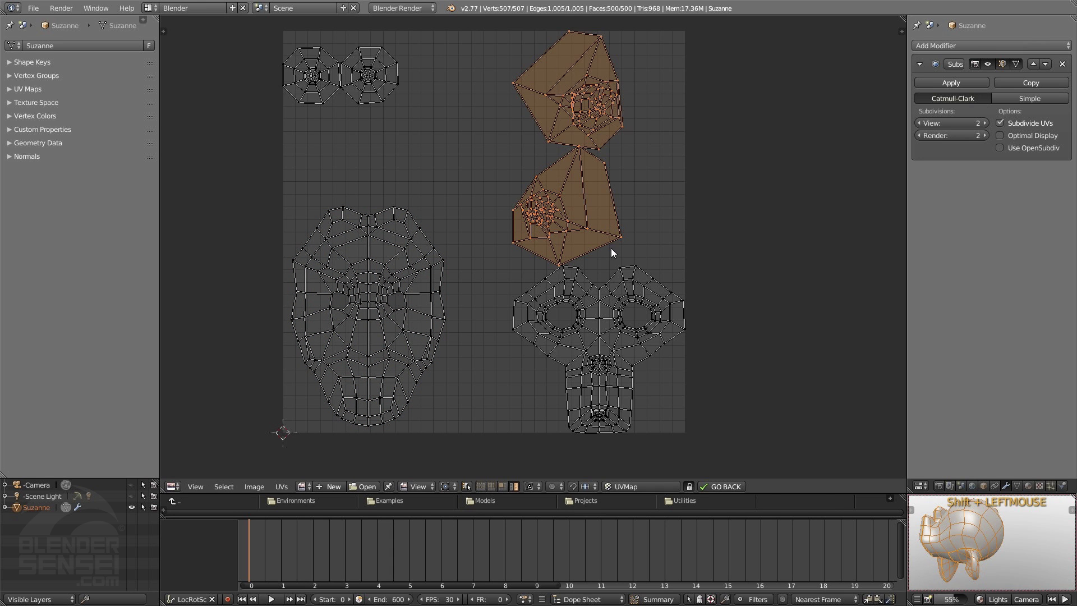
pyautogui.press('r')
pyautogui.click(666, 101)
pyautogui.press('g')
pyautogui.click(645, 33)
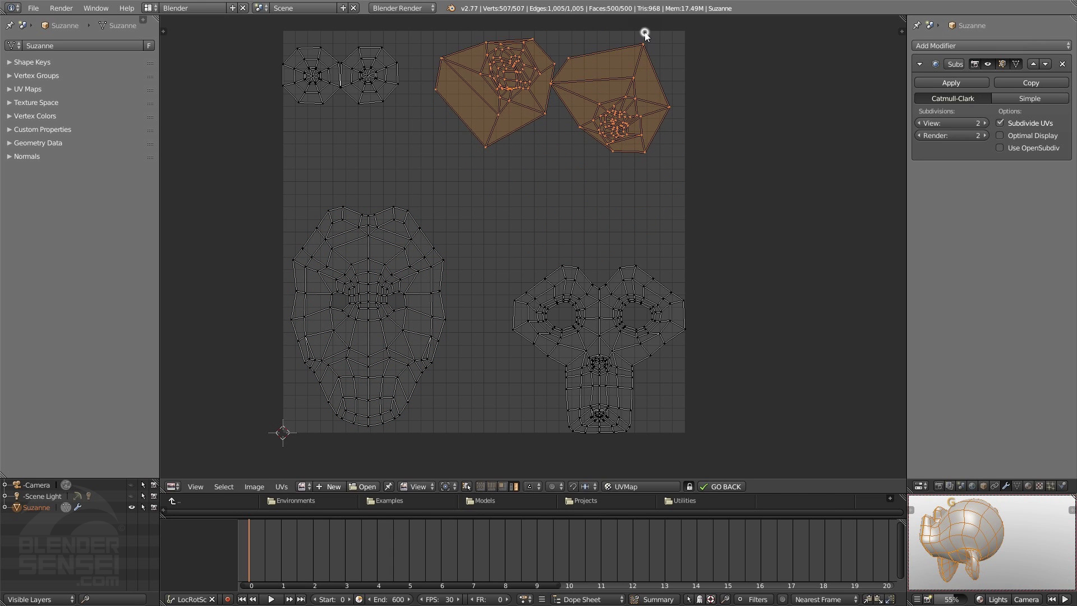
pyautogui.press('r')
pyautogui.click(678, 45)
pyautogui.press('g')
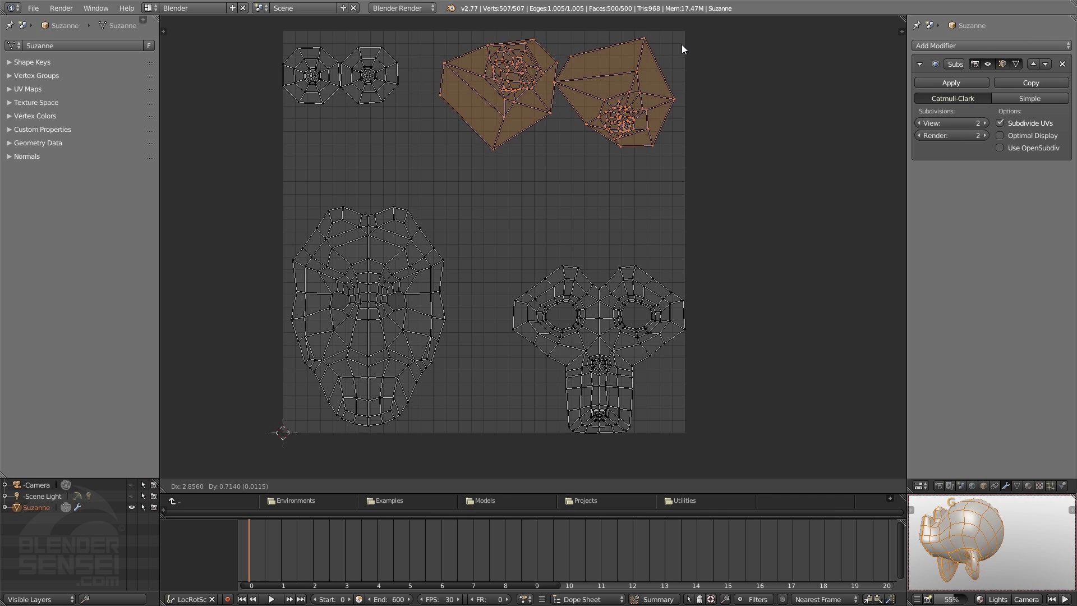
pyautogui.click(684, 46)
# Move the two round eye islands apart and slightly inward from the edges of the UV grid
pyautogui.press('l')
pyautogui.press('g')
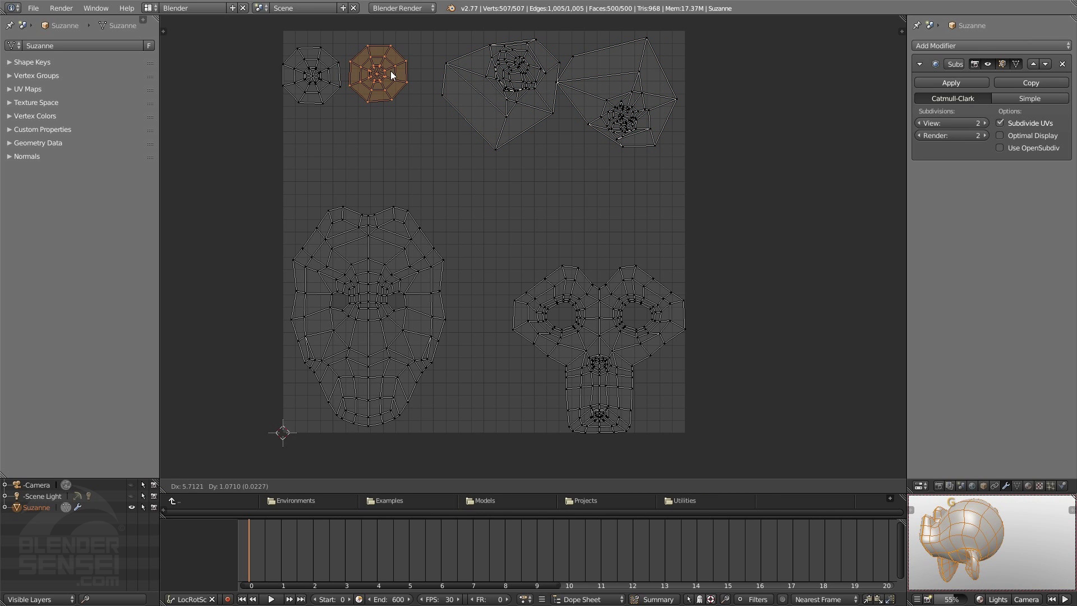
pyautogui.click(393, 72)
pyautogui.press('l')
pyautogui.press('g')
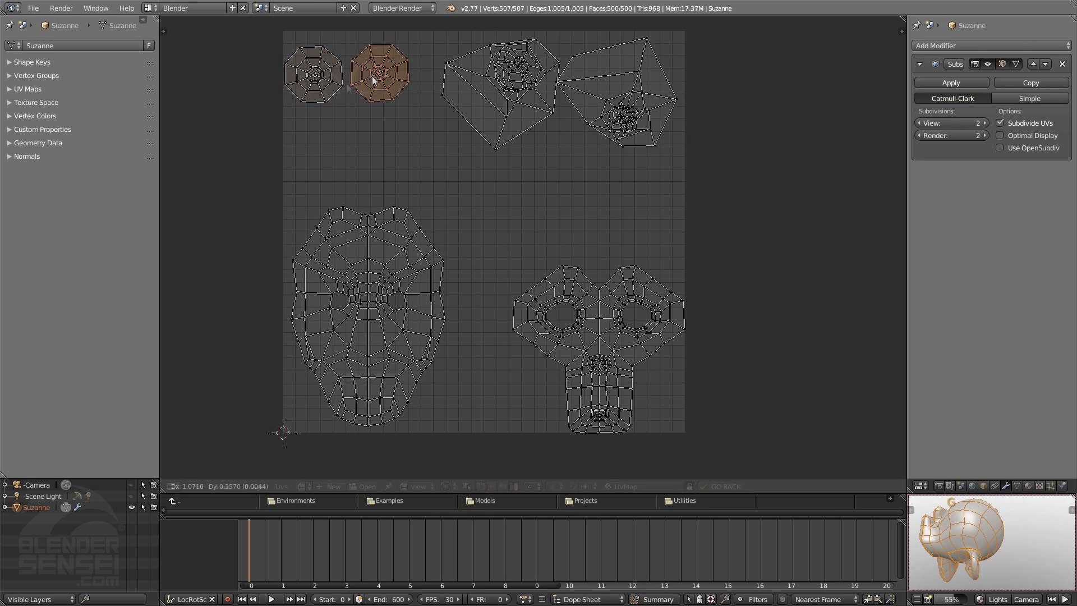
pyautogui.press('g')
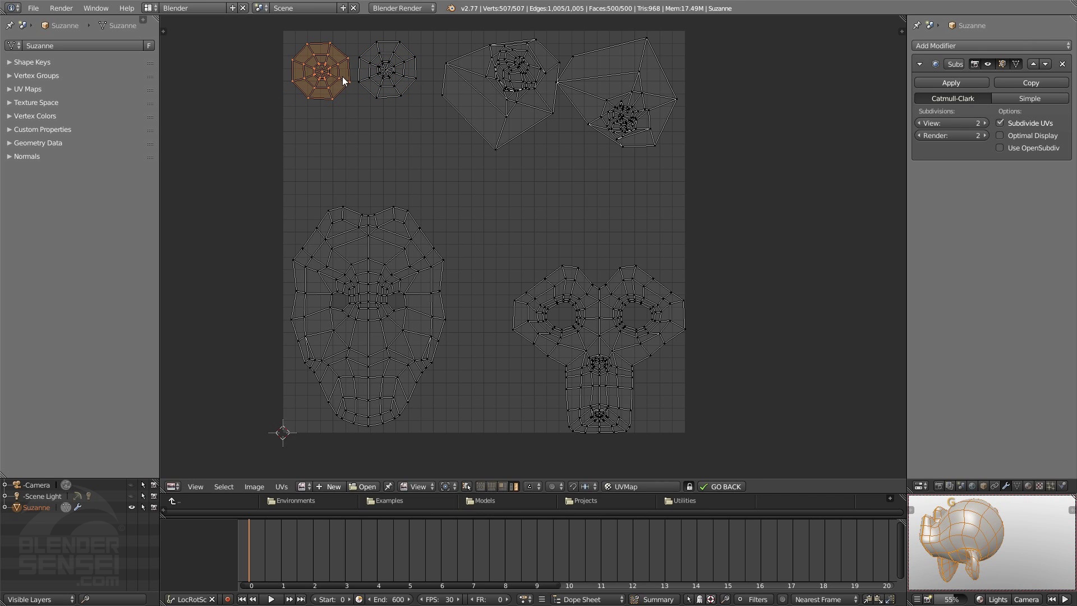
pyautogui.click(337, 80)
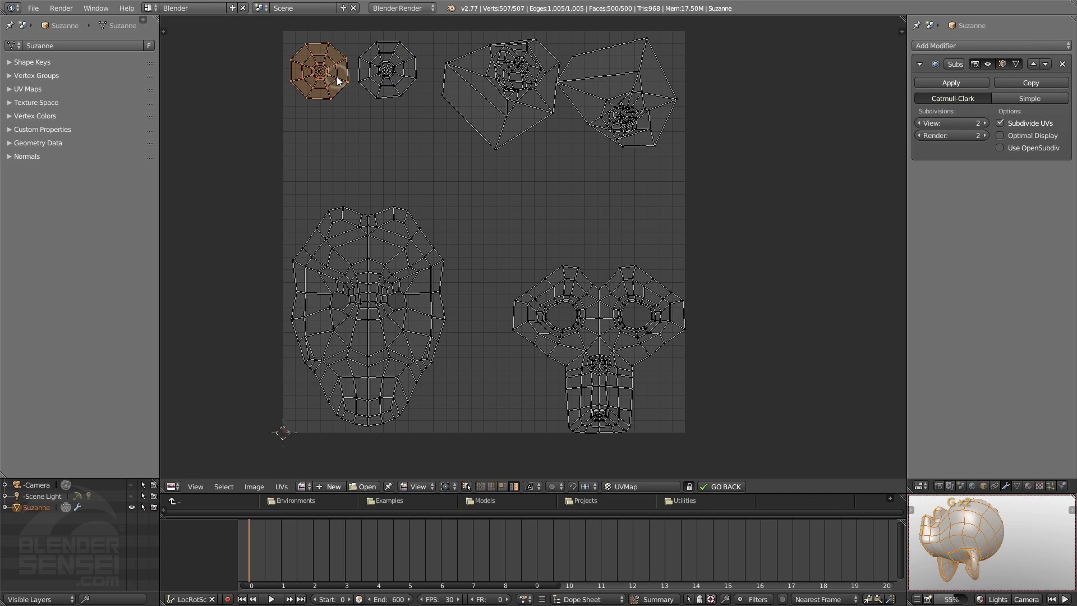
# Shift the right round eye island slightly left, closer to the other eye island
pyautogui.click(388, 82)
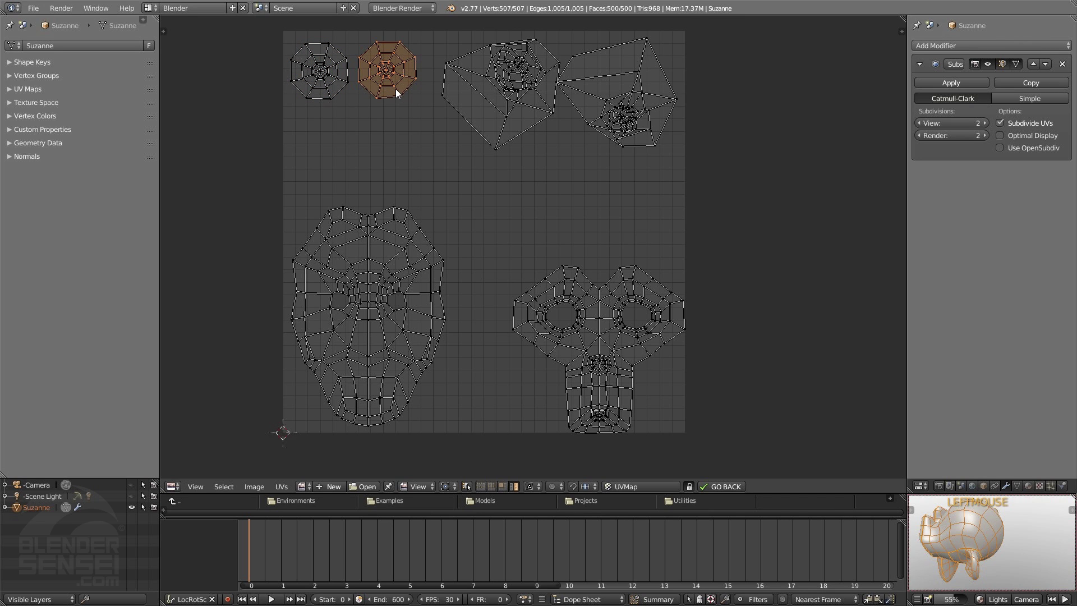
pyautogui.press('g')
pyautogui.click(393, 89)
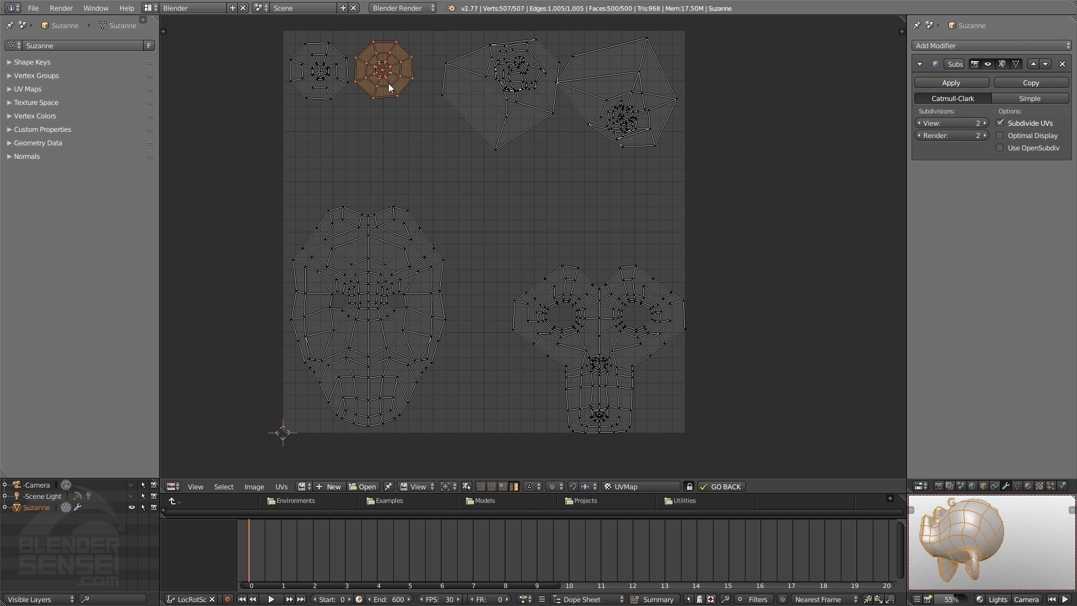
pyautogui.moveTo(946, 543); pyautogui.dragTo(975, 517, button='middle')
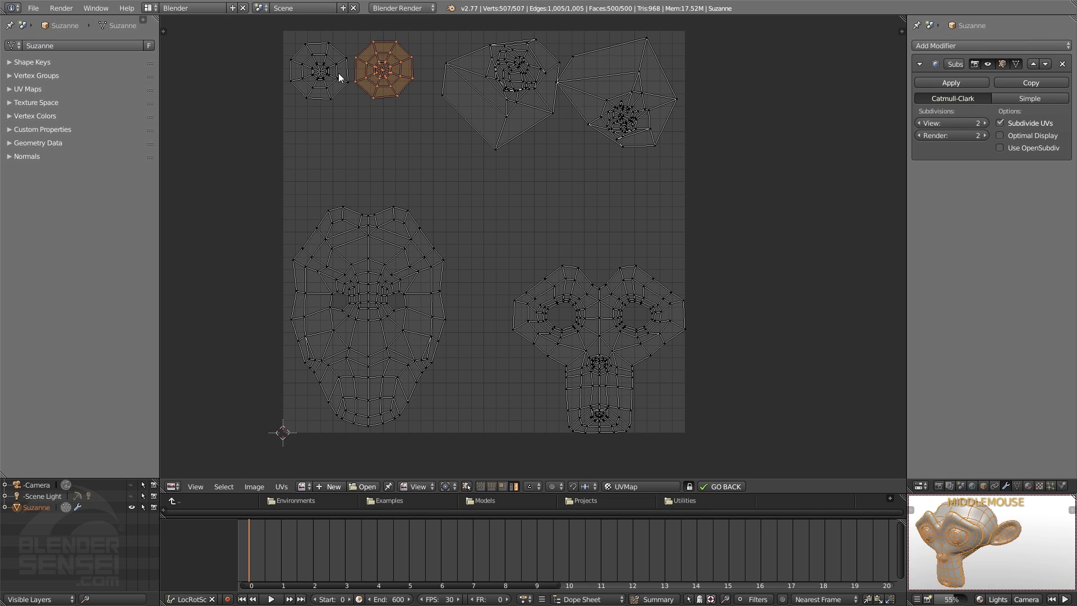
pyautogui.moveTo(971, 539); pyautogui.dragTo(990, 531, button='middle')
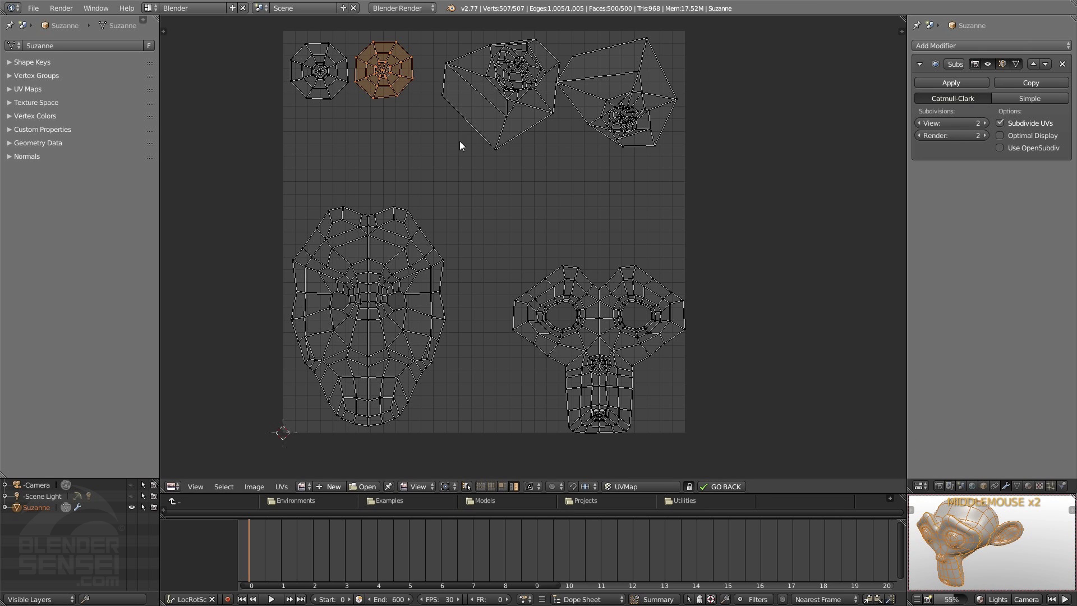
pyautogui.press('g')
pyautogui.rightClick(377, 80)
# Move the left ear island slightly left and up to separate it from the other ear island
pyautogui.rightClick(505, 90)
pyautogui.press('g')
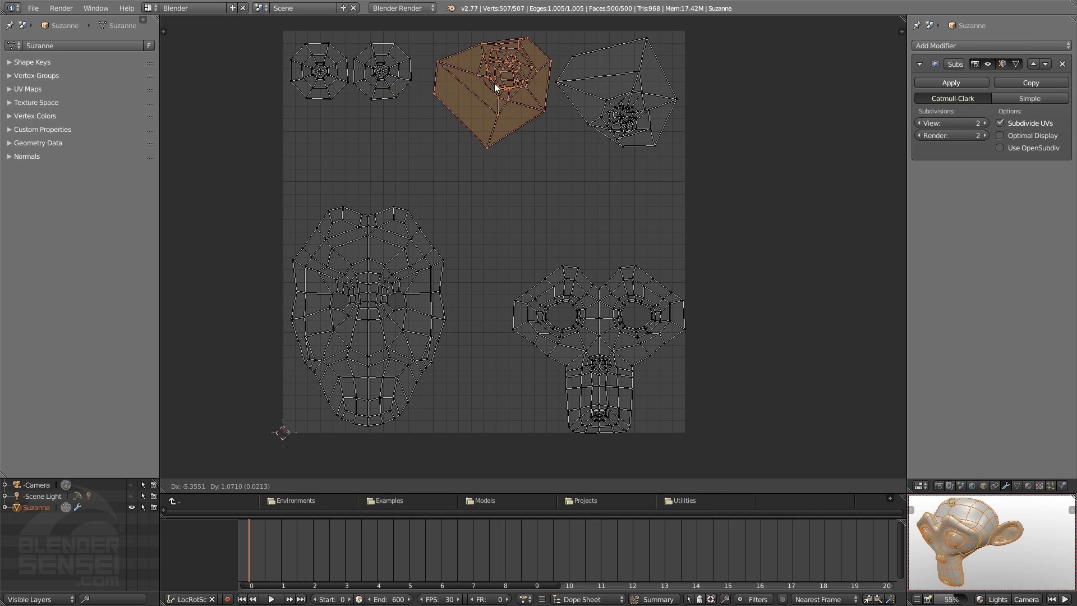
pyautogui.click(493, 82)
# Scale the face island up to about 1.5 and move it into the free area below the ear islands
pyautogui.click(618, 287)
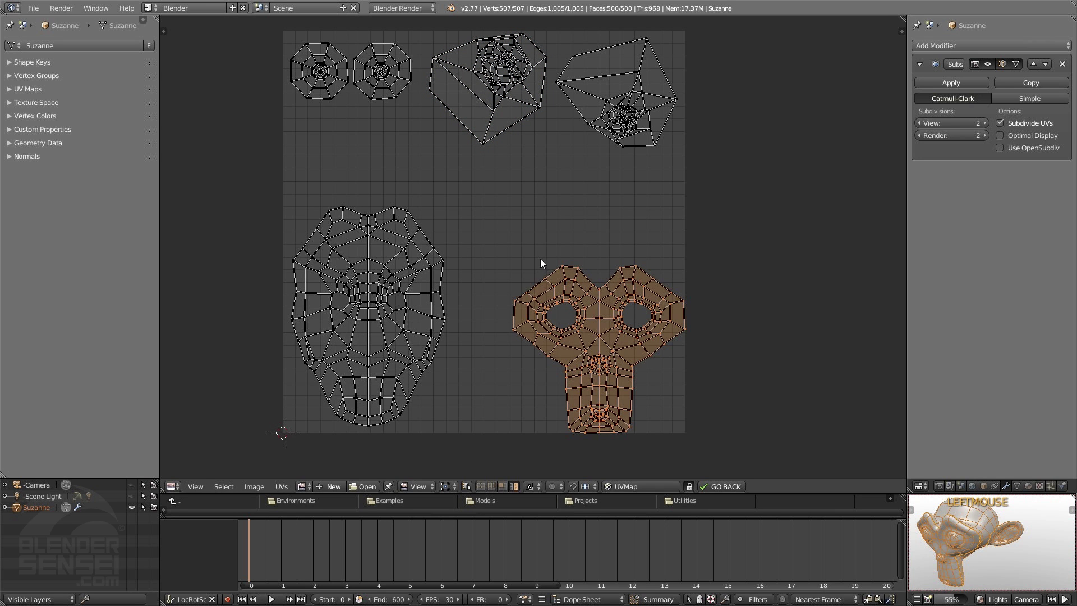
pyautogui.press('s')
pyautogui.click(506, 208)
pyautogui.press('g')
pyautogui.click(519, 244)
pyautogui.scroll(-1, 705, 196)
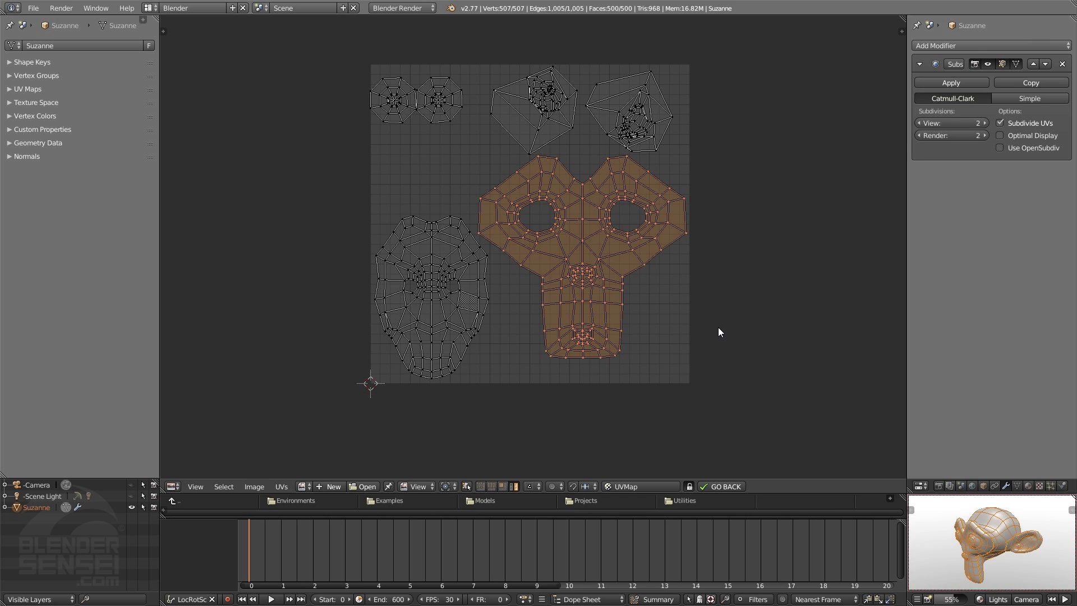
# Leave edit mode and create a new material for Suzanne named "Monkey Mat"
pyautogui.click(1031, 487)
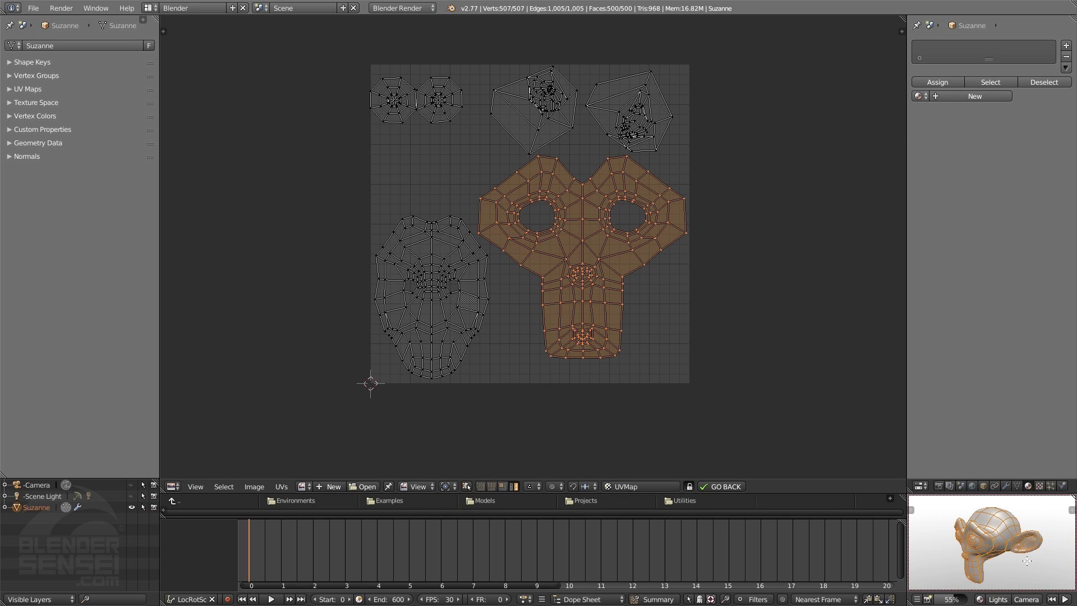
pyautogui.press('Tab')
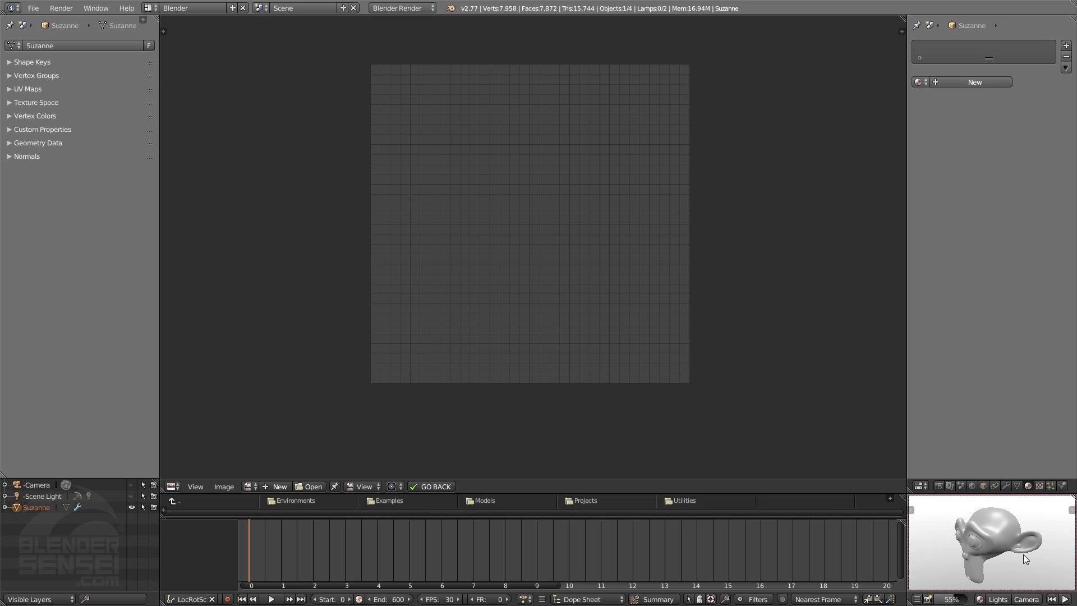
pyautogui.click(982, 82)
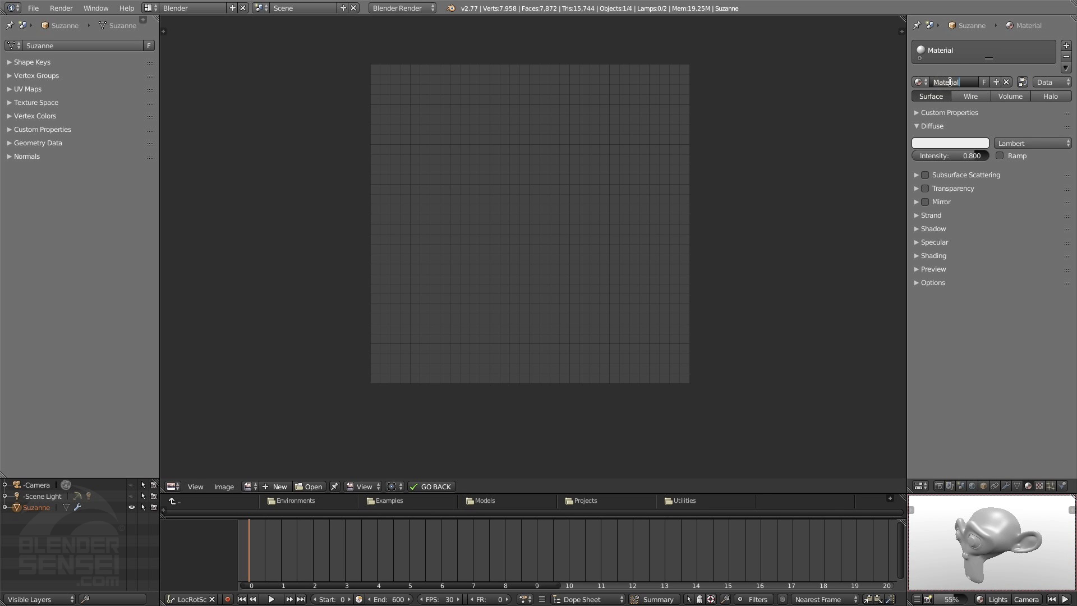
pyautogui.write('Monkey Mat')
# Add a new Image or Movie texture to the Monkey Mat material and expand its mapping settings
pyautogui.click(1039, 486)
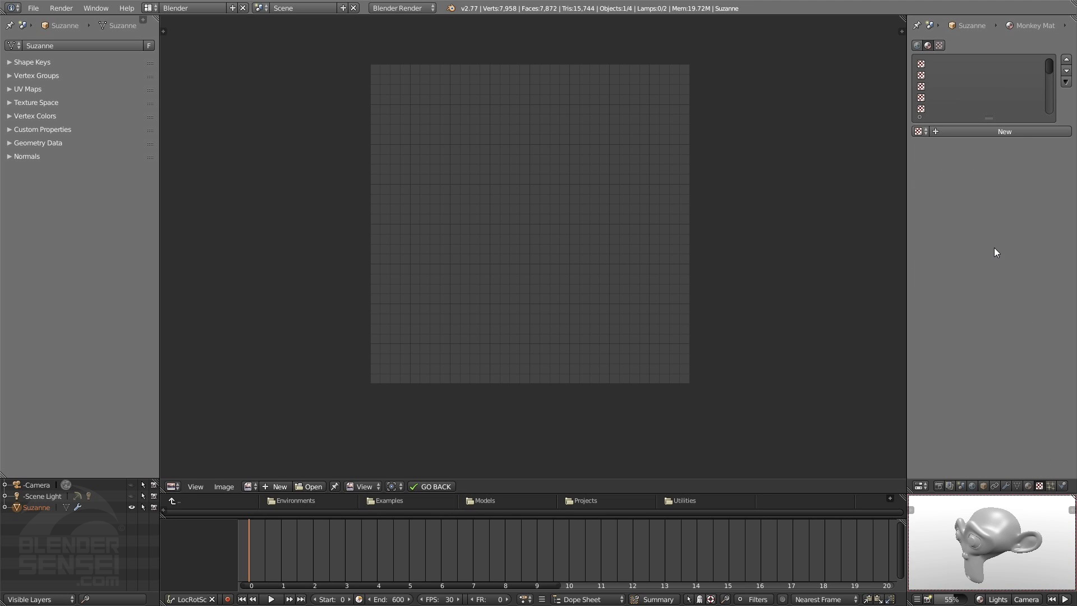
pyautogui.click(1013, 133)
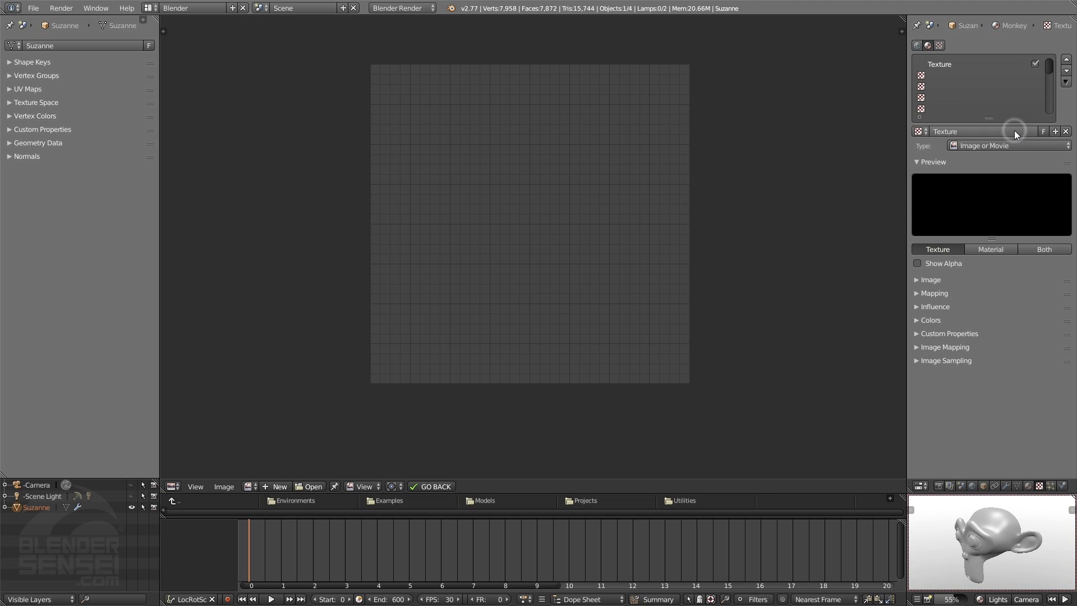
pyautogui.click(918, 45)
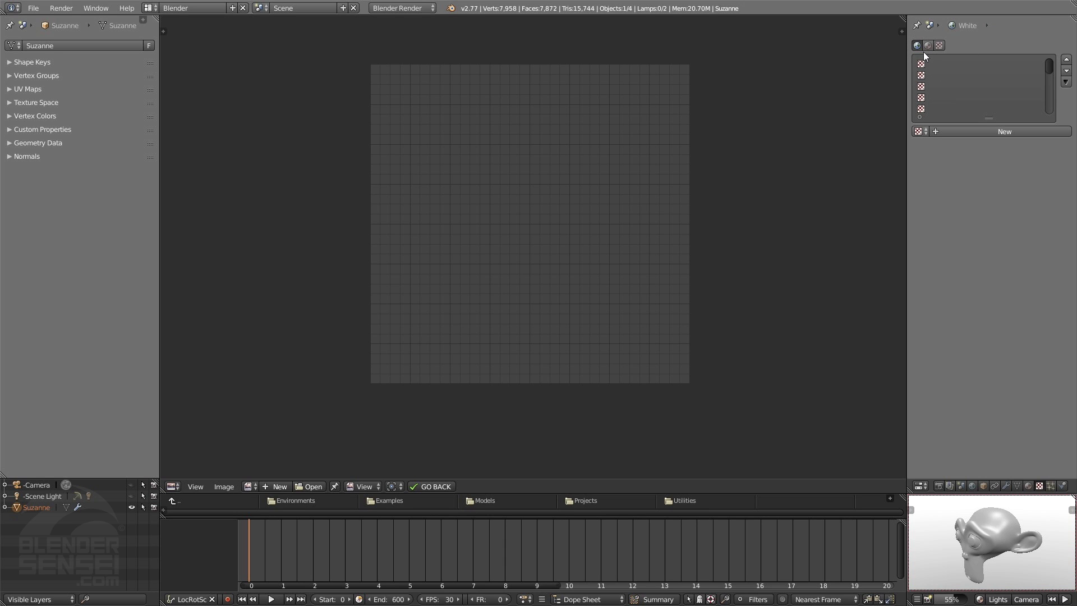
pyautogui.click(928, 45)
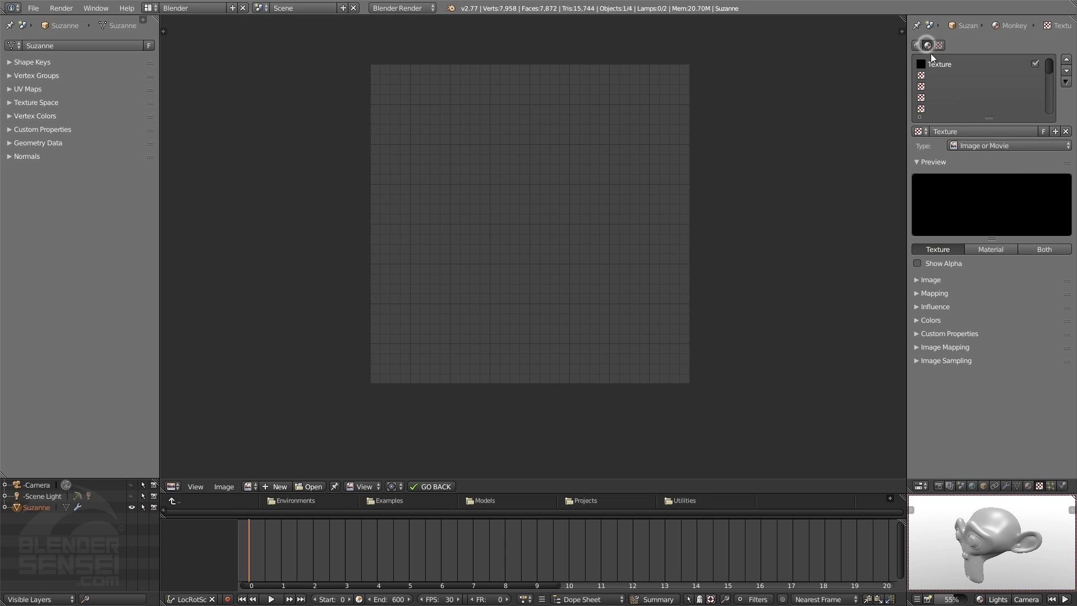
pyautogui.click(920, 294)
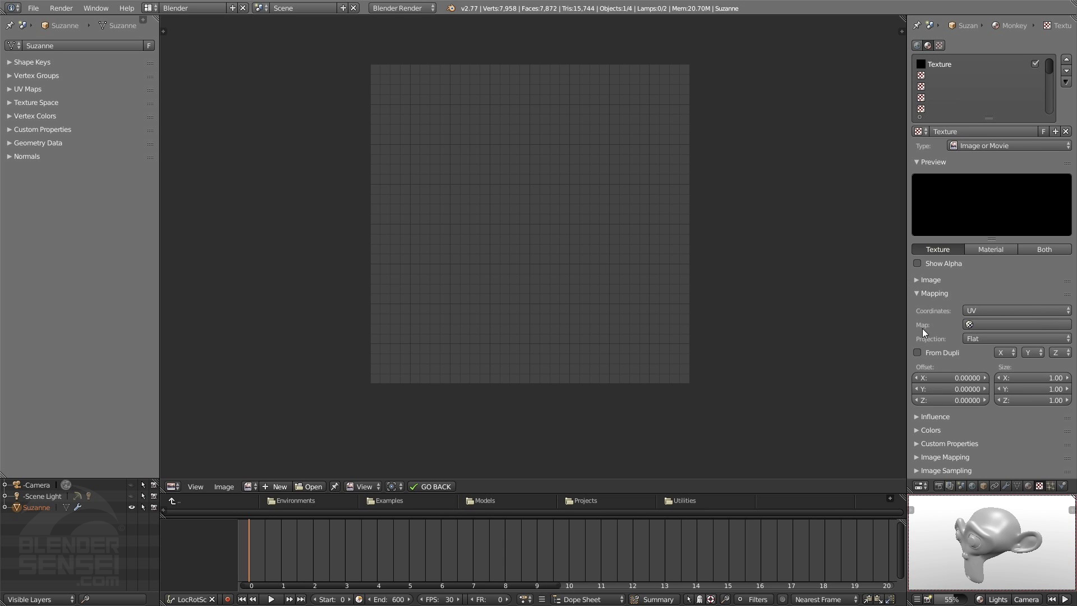
# Assign Suzanne's UV map to the texture's UV mapping and collapse the mapping settings
pyautogui.click(996, 325)
pyautogui.click(973, 342)
pyautogui.click(917, 293)
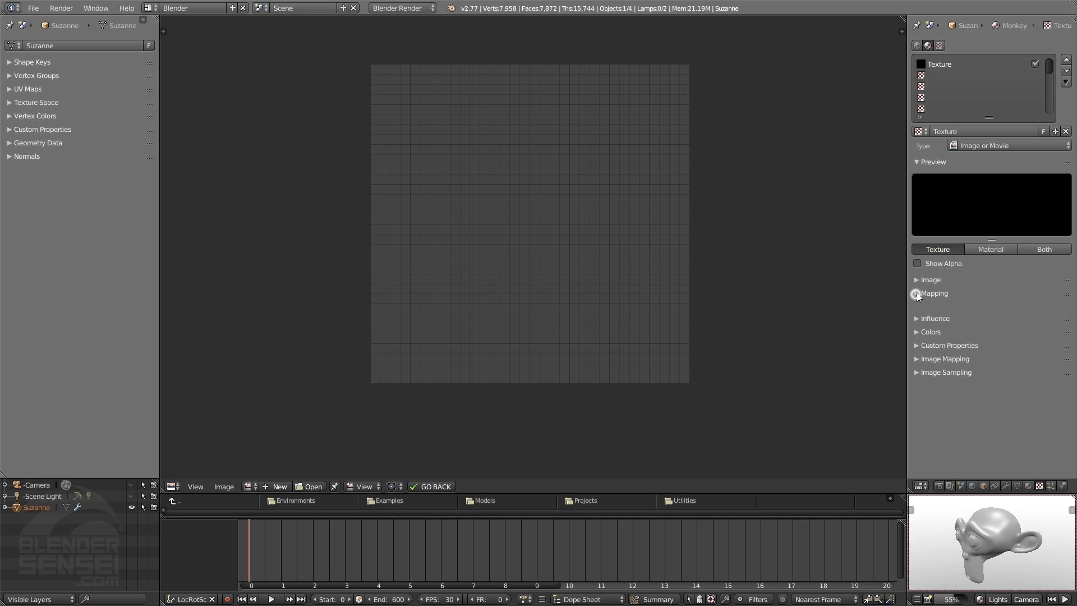
# Start a new image for the texture with a white fill colour and the name "Monkey Image"
pyautogui.click(919, 279)
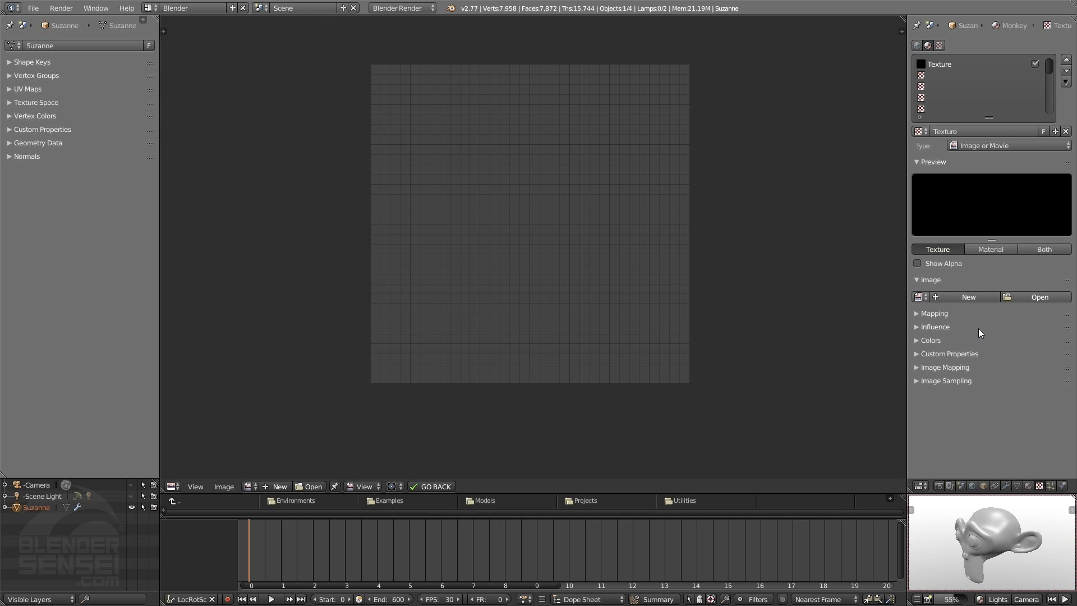
pyautogui.click(980, 297)
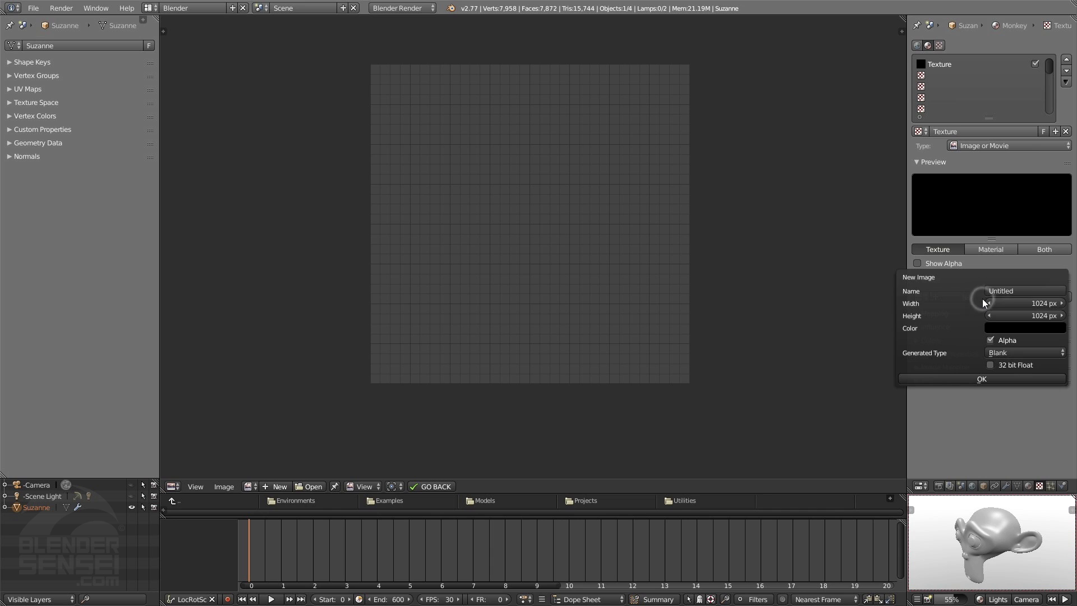
pyautogui.click(998, 329)
pyautogui.moveTo(1060, 204); pyautogui.dragTo(1058, 169)
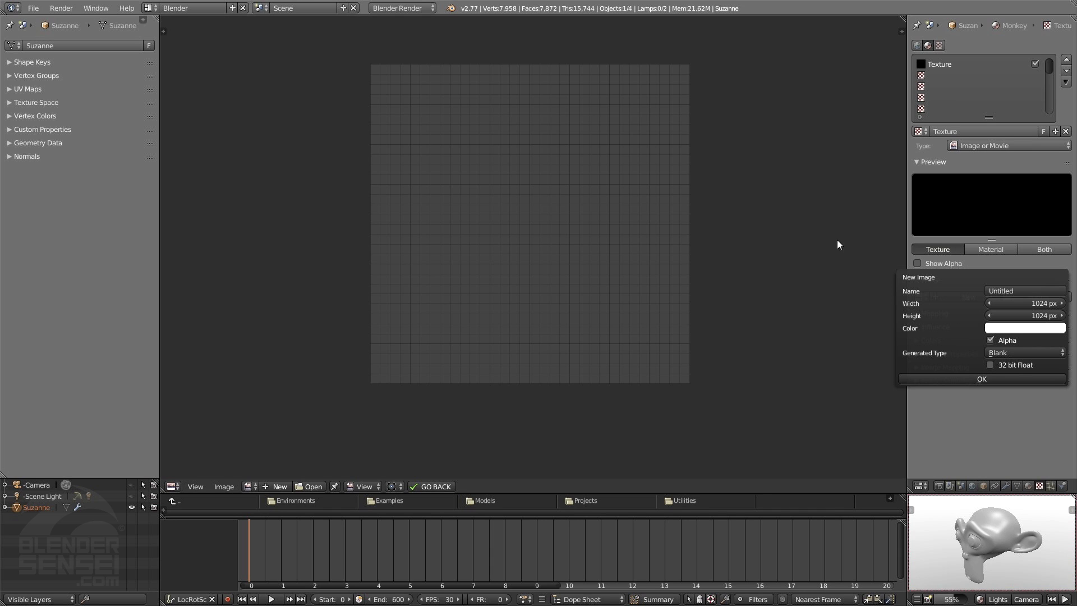
pyautogui.click(1013, 289)
pyautogui.write('Monkey Image')
# Set the new image's width and height to 2048 px and create it
pyautogui.click(999, 304)
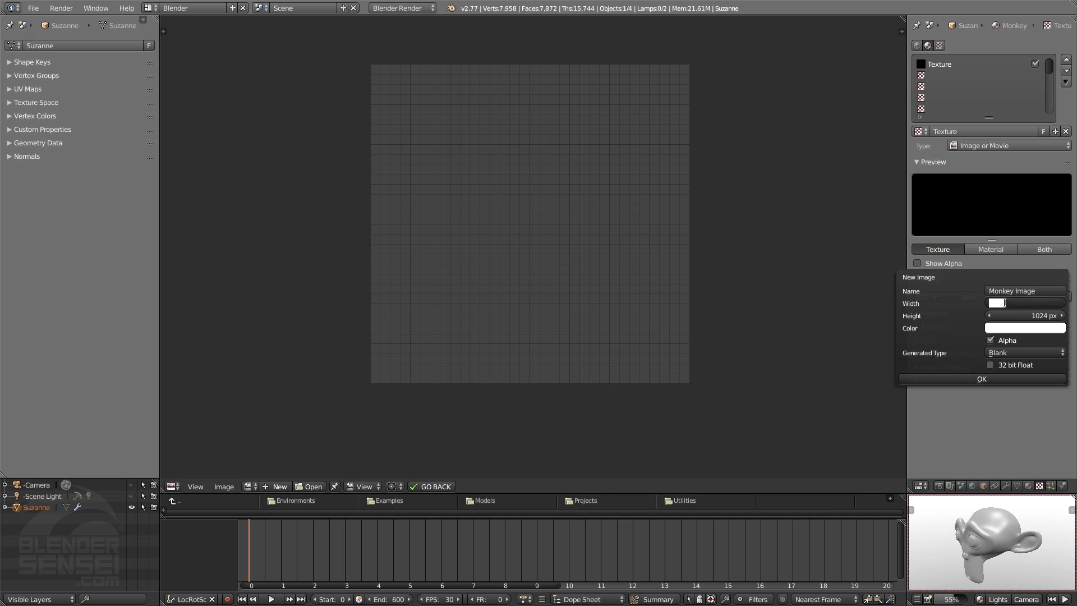
pyautogui.write('2048')
pyautogui.click(1019, 315)
pyautogui.write('2048')
pyautogui.press('Return')
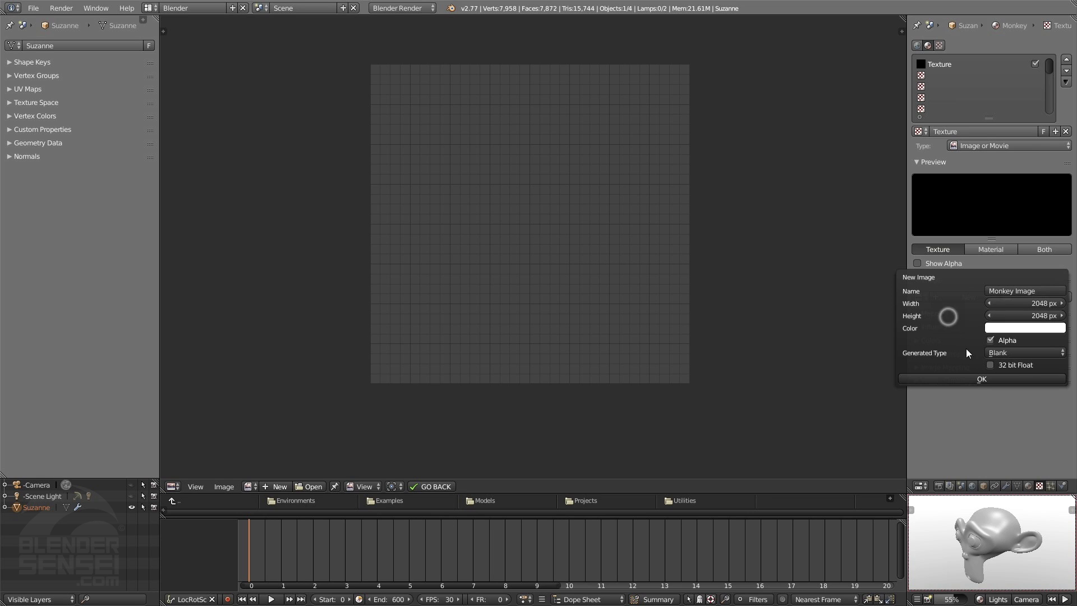
pyautogui.click(971, 379)
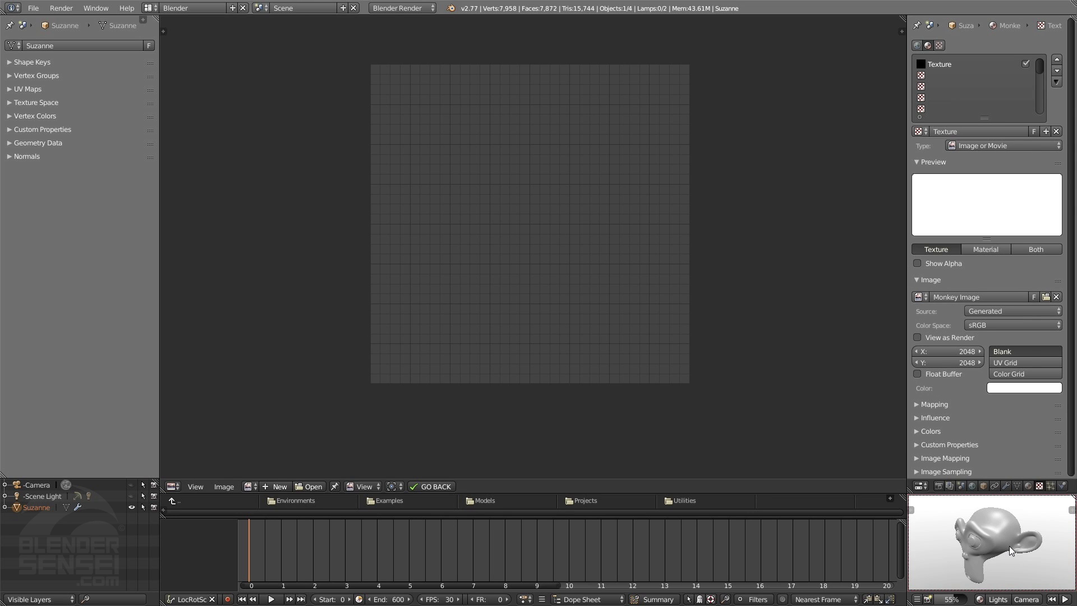
# Enter edit mode and display Monkey Image behind the UV islands
pyautogui.press('Tab')
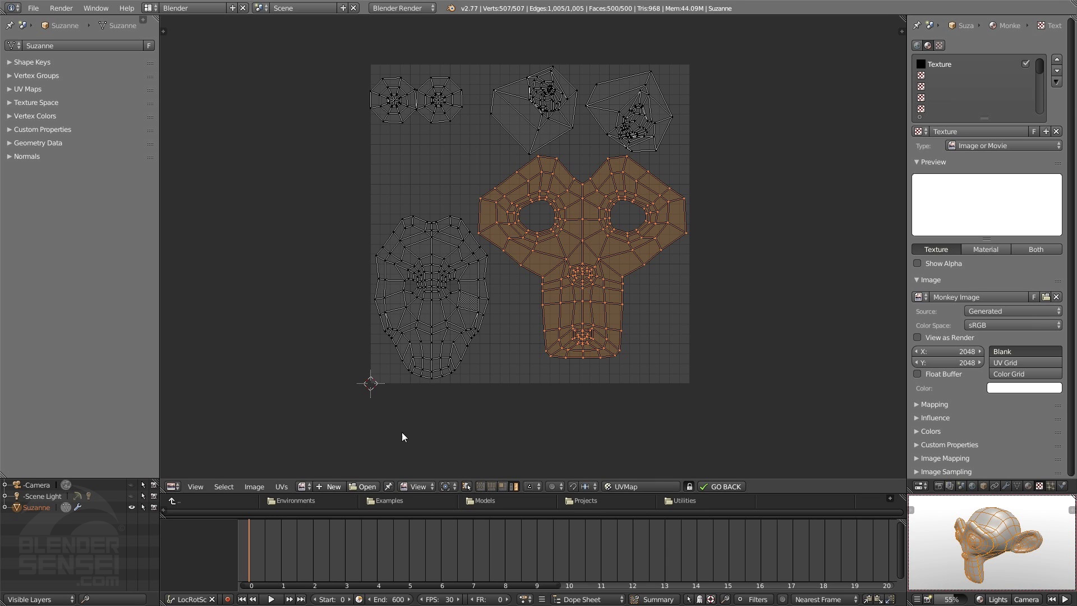
pyautogui.click(308, 487)
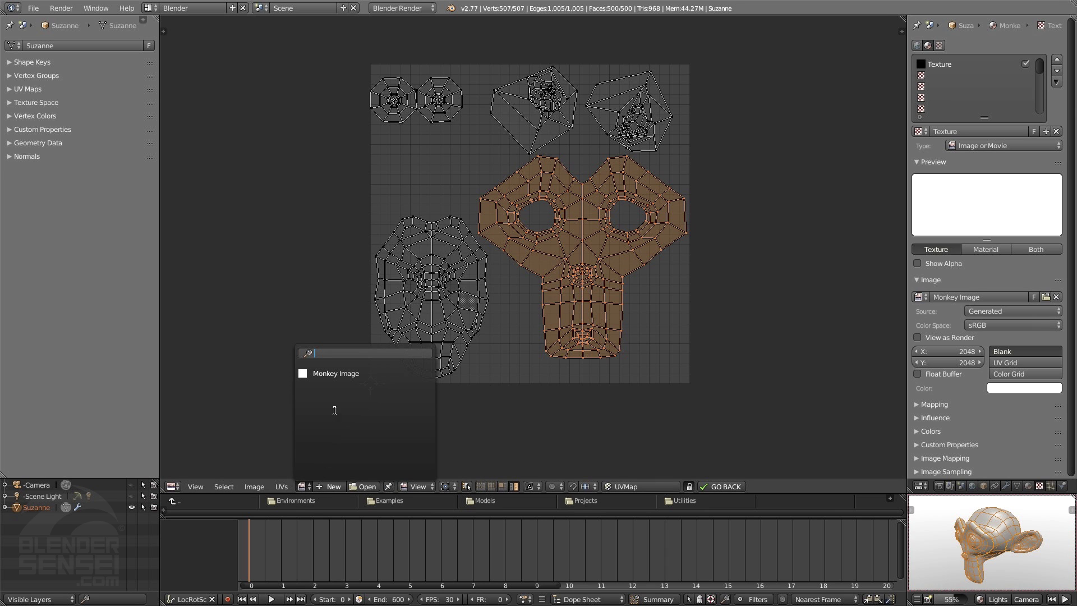
pyautogui.click(335, 375)
pyautogui.scroll(-3, 482, 361)
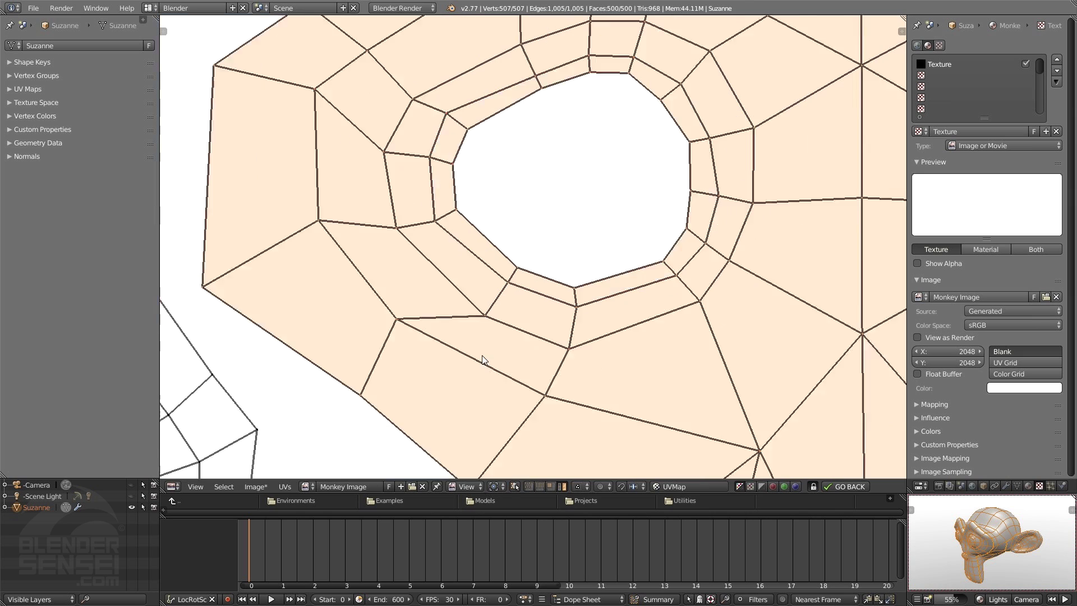
pyautogui.scroll(-3, 483, 360)
pyautogui.scroll(2, 483, 361)
pyautogui.scroll(-1, 483, 361)
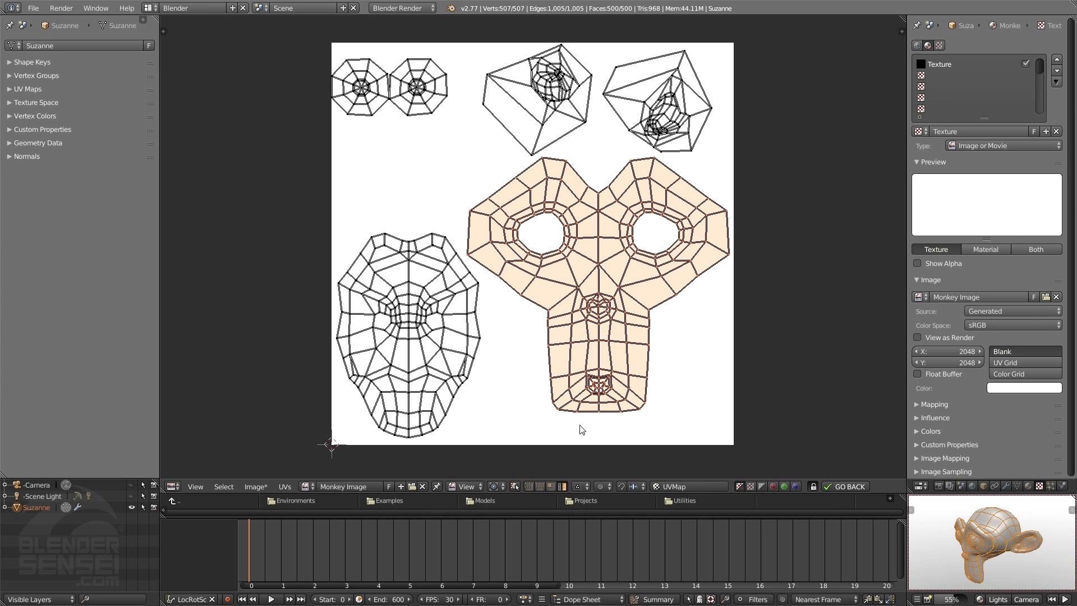
# Enable proportional editing and scale the nose faces of the face island up by about 1.4 with a falloff of 0.06
pyautogui.press('3')
pyautogui.rightClick(601, 303)
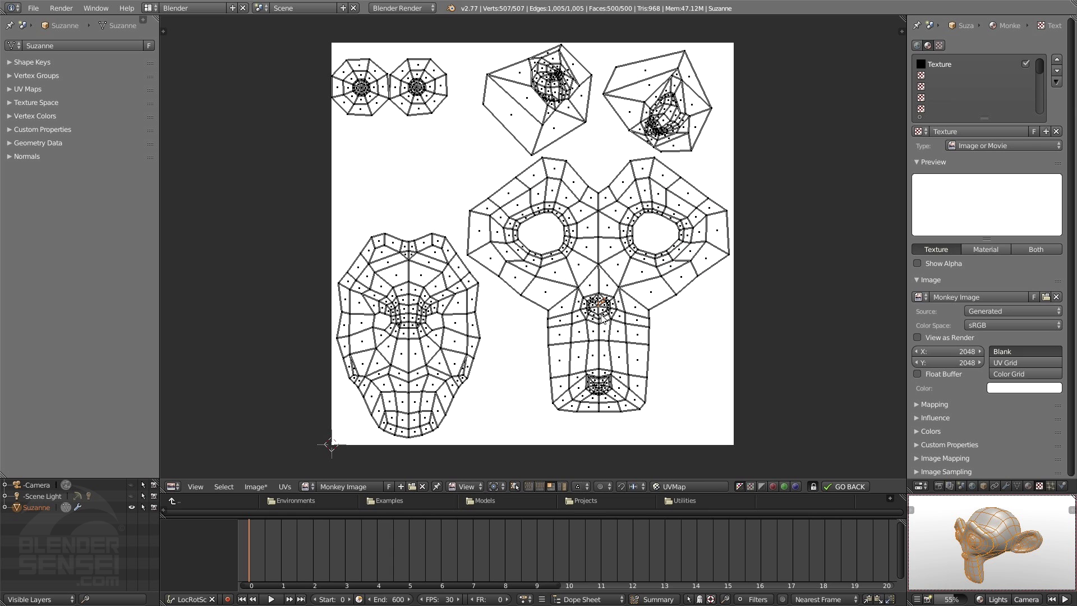
pyautogui.scroll(1, 599, 314)
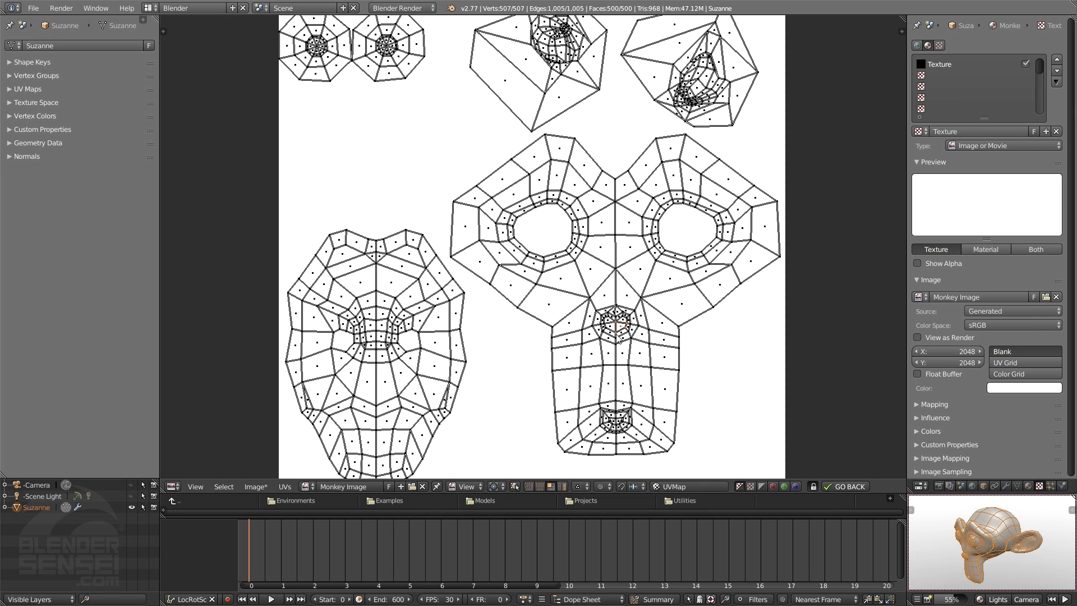
pyautogui.keyDown('shift'); pyautogui.rightClick(608, 319); pyautogui.keyUp('shift')
pyautogui.keyDown('shift'); pyautogui.rightClick(623, 319); pyautogui.keyUp('shift')
pyautogui.click(604, 486)
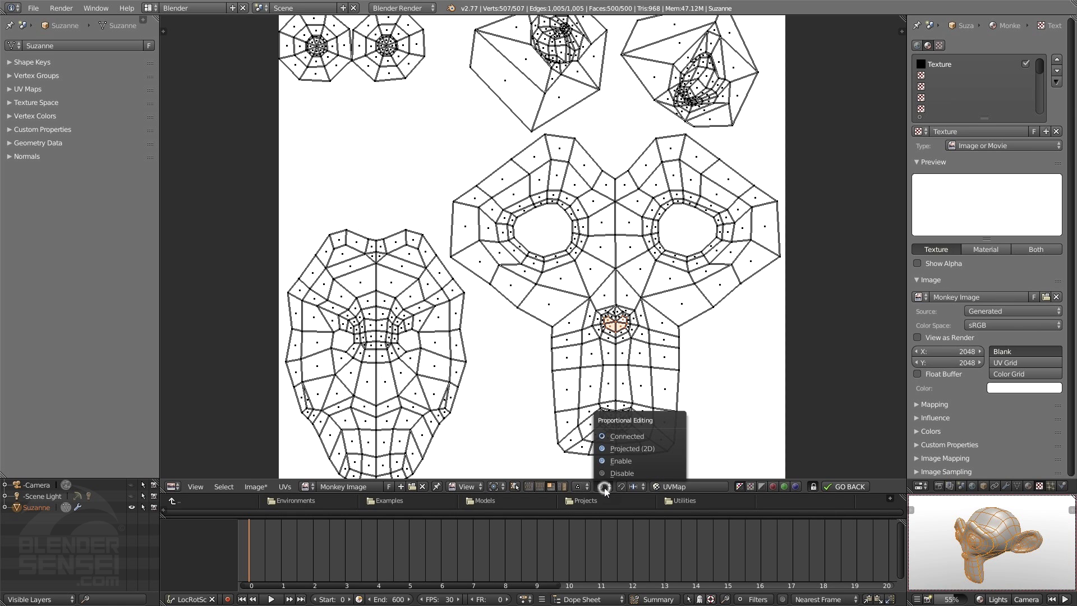
pyautogui.click(627, 464)
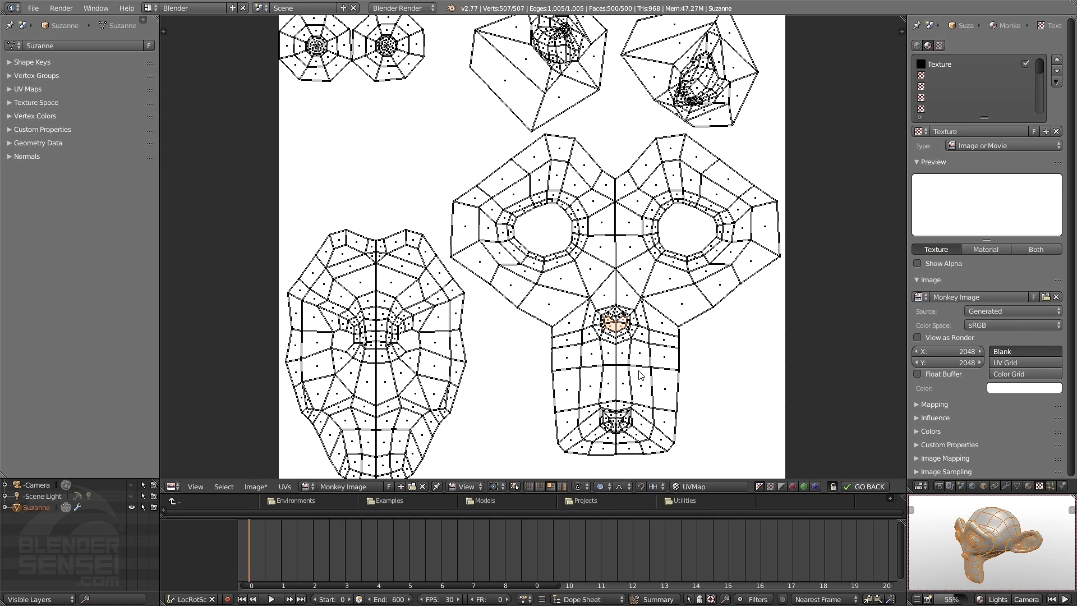
pyautogui.press('s')
pyautogui.rightClick(628, 332)
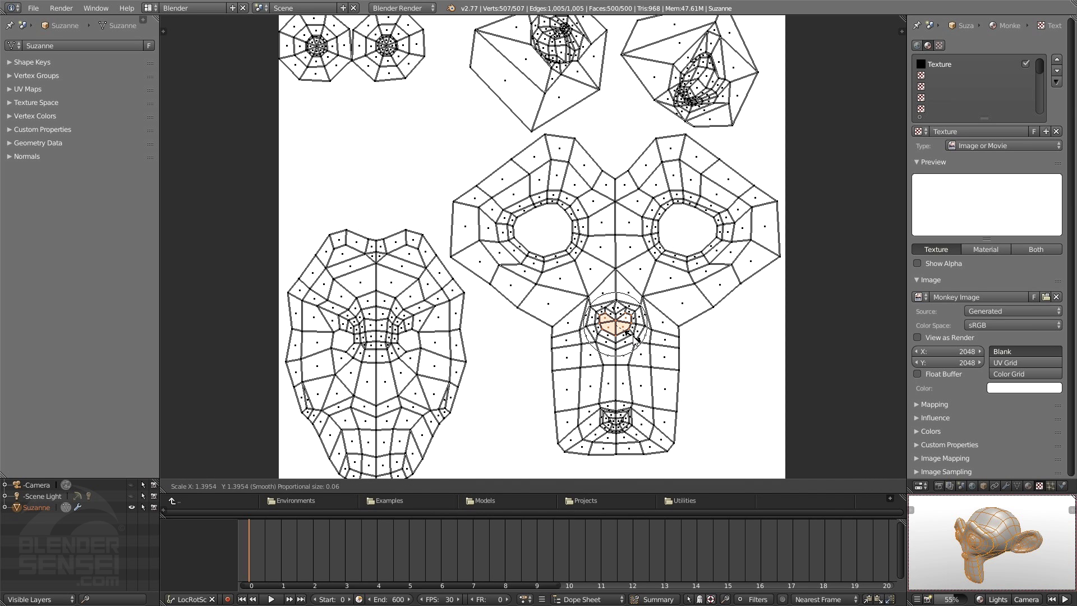
# Scale the central mouth area of the face island up by about 1.36 with a proportional size of 0.08
pyautogui.moveTo(629, 398); pyautogui.dragTo(624, 355, button='middle')
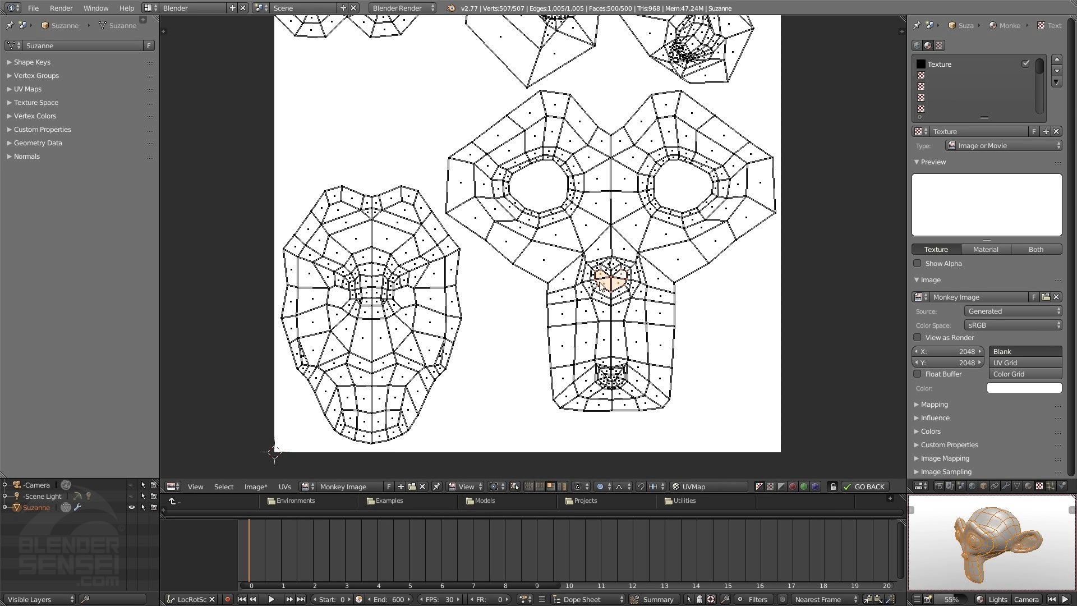
pyautogui.rightClick(615, 374)
pyautogui.press('s')
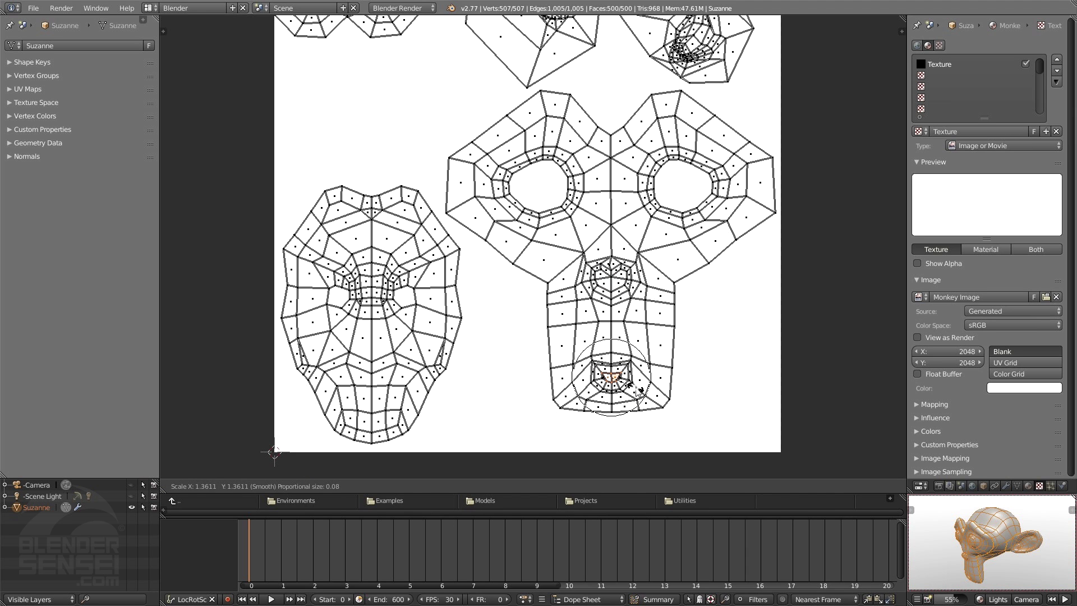
pyautogui.click(637, 388)
# Move the two faces above the mouth slightly upward using a proportional size of 0.03
pyautogui.rightClick(621, 359)
pyautogui.keyDown('shift'); pyautogui.rightClick(601, 359); pyautogui.keyUp('shift')
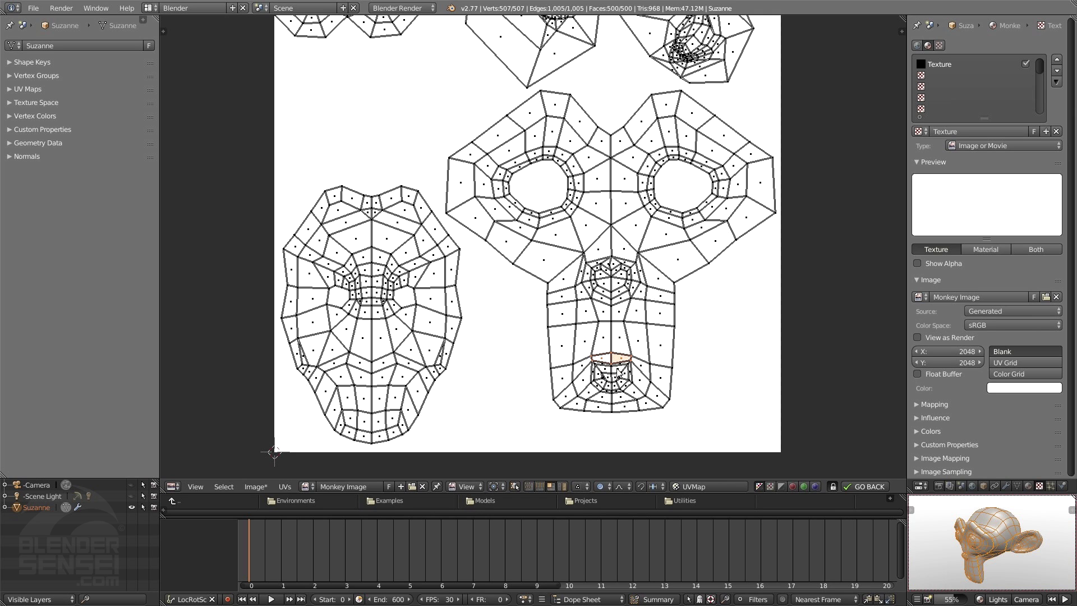
pyautogui.press('g')
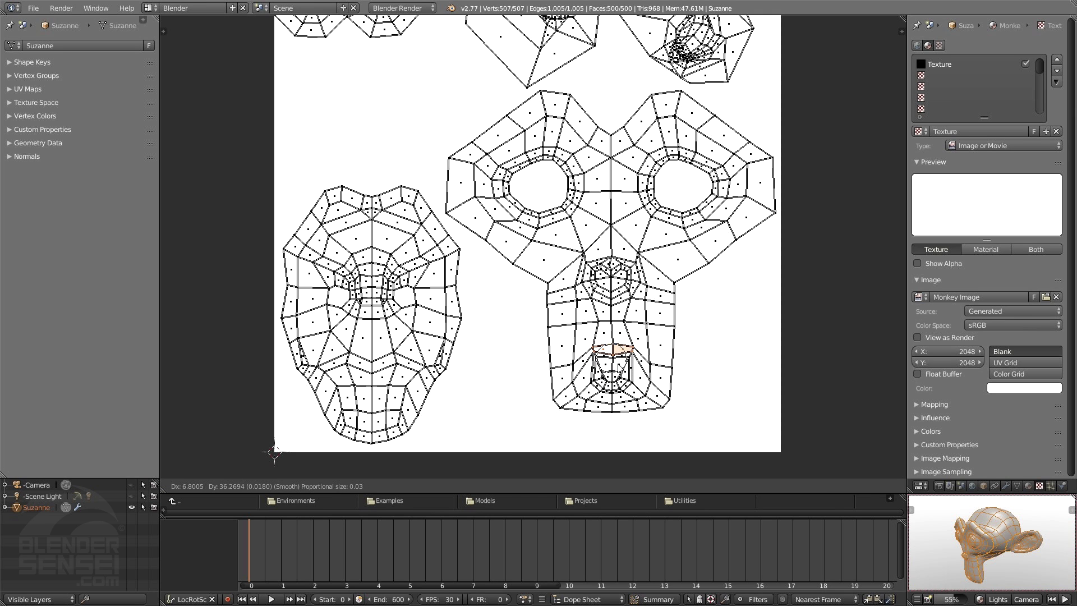
pyautogui.scroll(4, 619, 368)
pyautogui.click(620, 369)
# Move the faces on both sides of the mouth slightly outward using a proportional size of 0.02
pyautogui.rightClick(643, 381)
pyautogui.press('g')
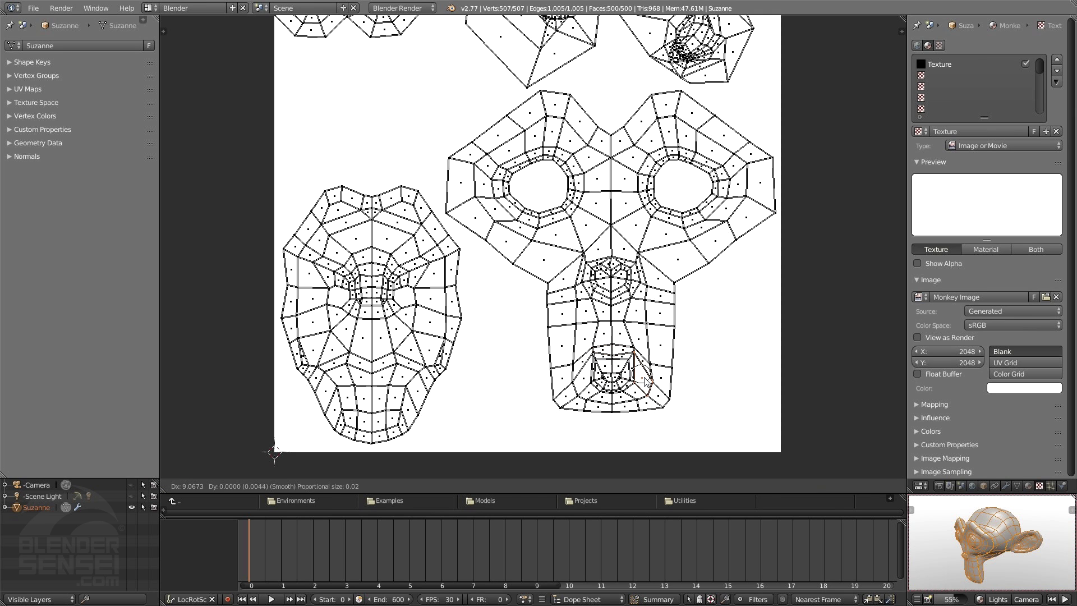
pyautogui.click(635, 386)
pyautogui.press('g')
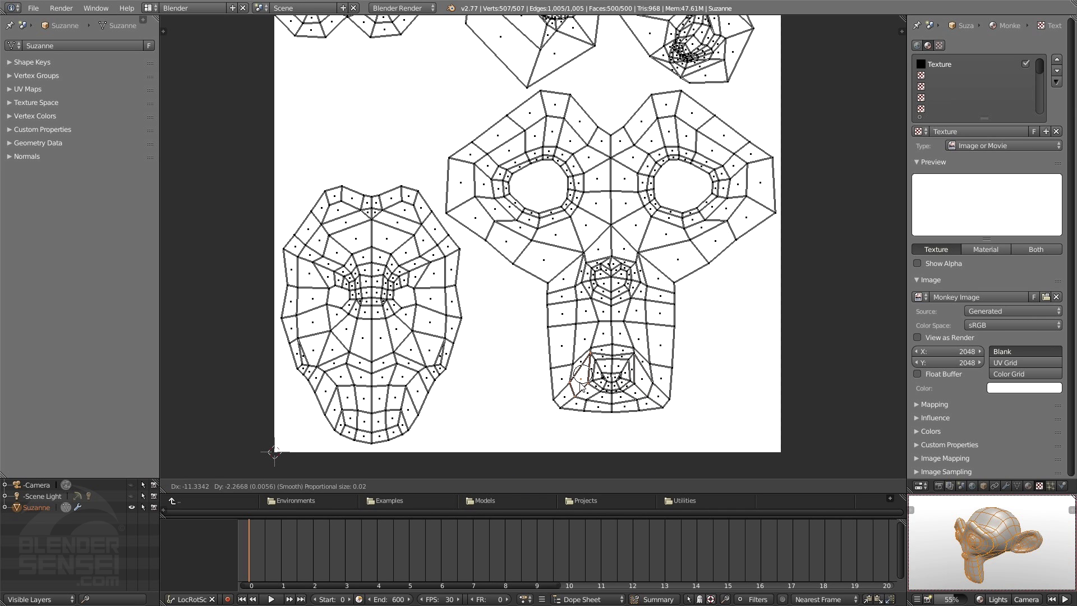
pyautogui.click(580, 381)
# Adjust the position of the two faces below the mouth to even out the surrounding UV mesh
pyautogui.rightClick(600, 396)
pyautogui.press('g')
pyautogui.click(602, 402)
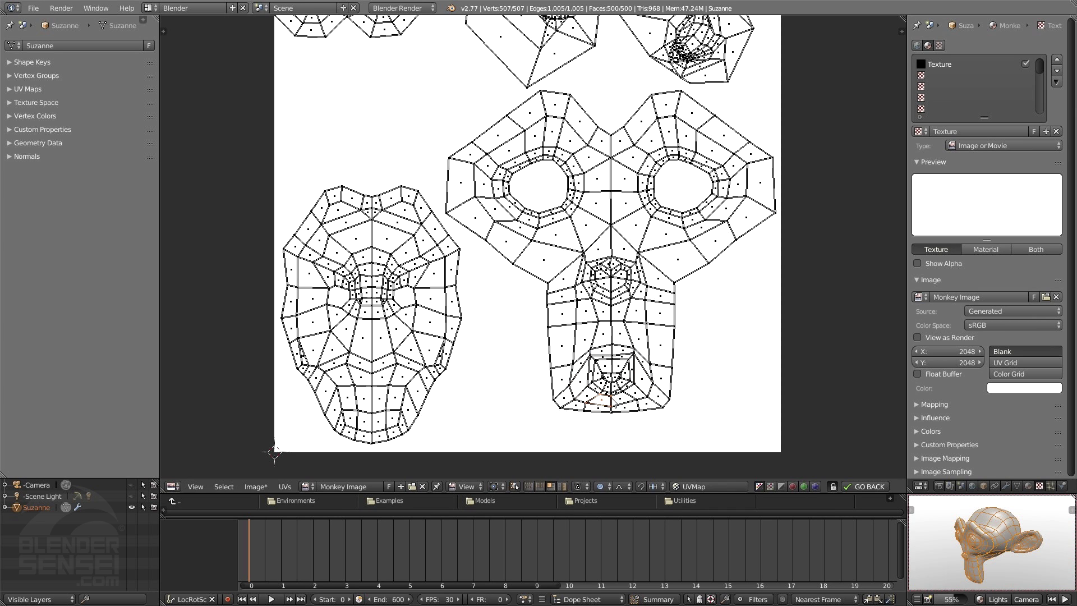
pyautogui.rightClick(624, 400)
pyautogui.press('g')
pyautogui.click(620, 400)
# Rescale the two central mouth faces together using a proportional size of 0.01
pyautogui.rightClick(607, 376)
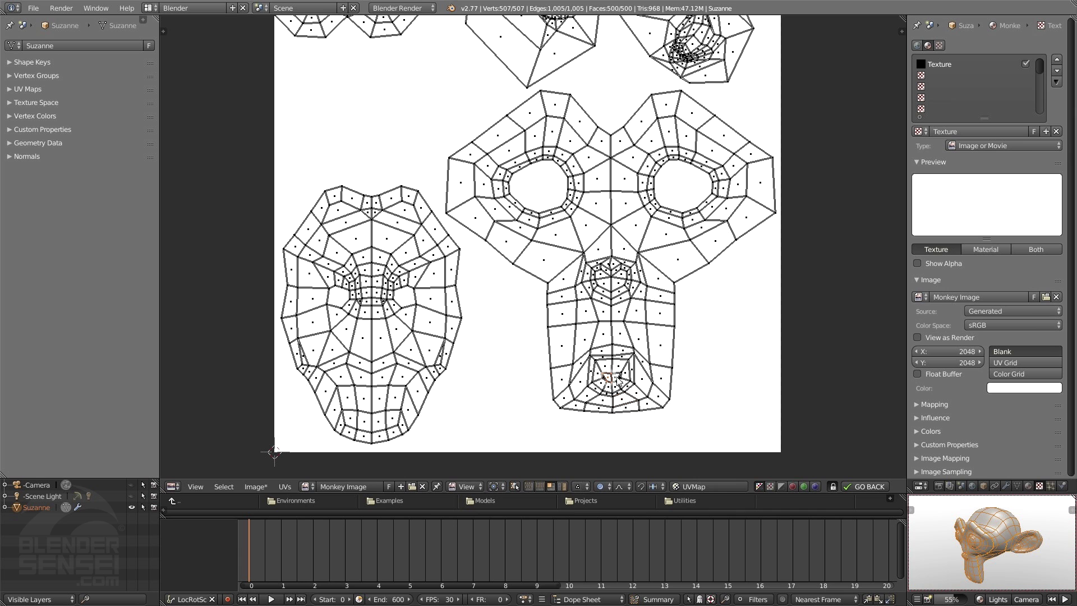
pyautogui.keyDown('shift'); pyautogui.rightClick(616, 377); pyautogui.keyUp('shift')
pyautogui.press('s')
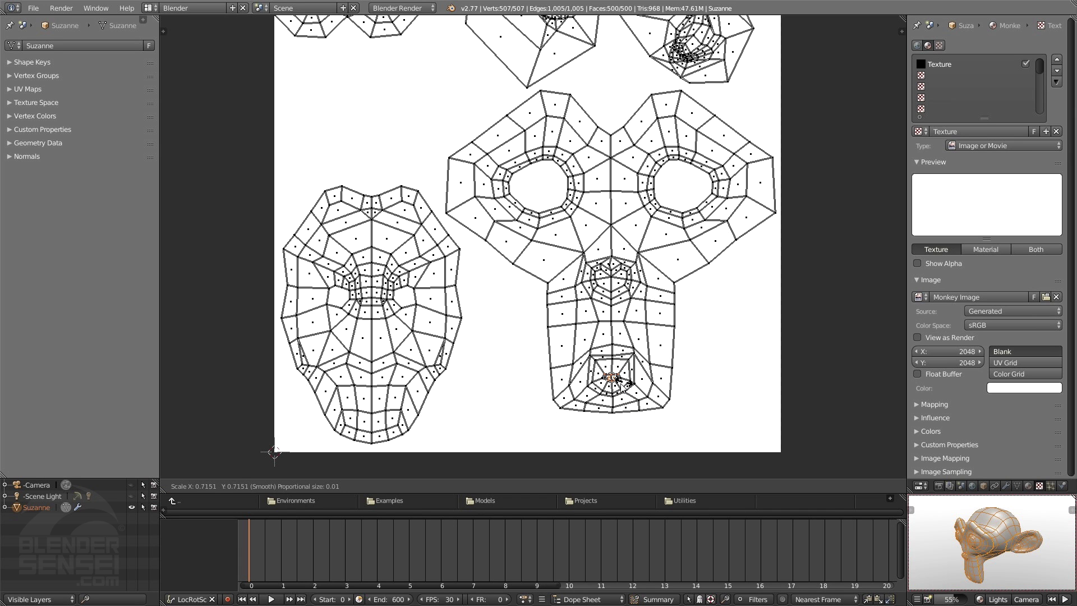
pyautogui.click(625, 390)
# Nudge the small left inner mouth face outward and scale it up by about 1.8
pyautogui.scroll(3, 567, 295)
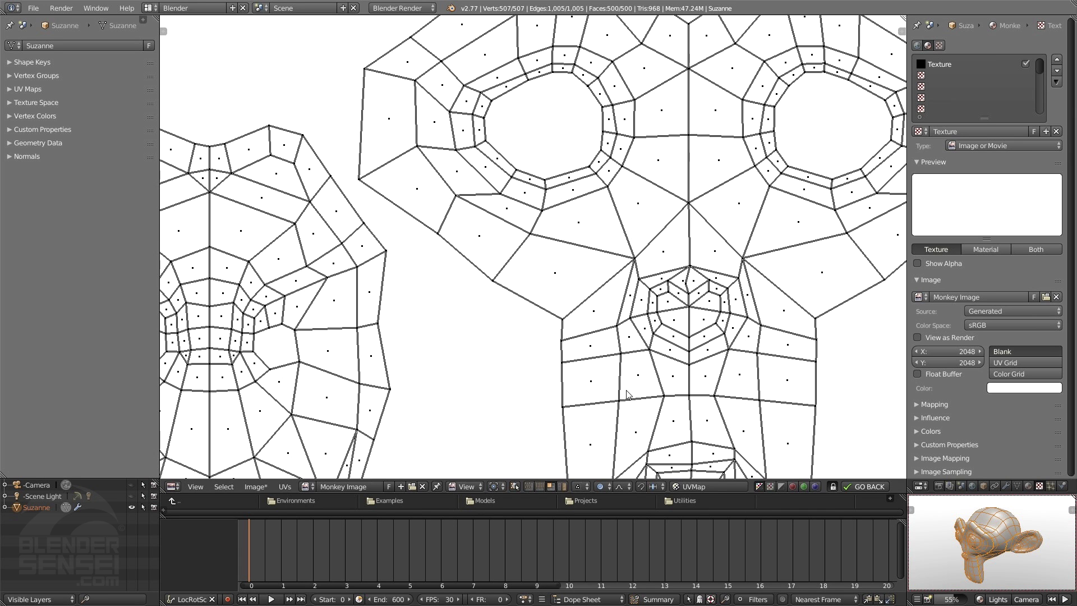
pyautogui.moveTo(568, 294); pyautogui.dragTo(511, 229, button='middle')
pyautogui.scroll(1, 522, 241)
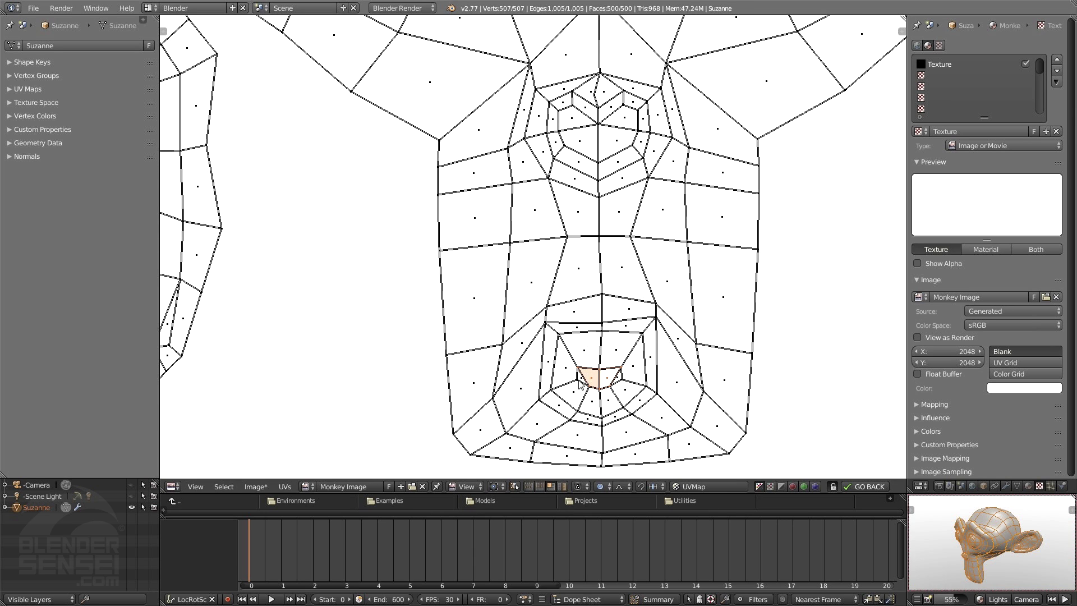
pyautogui.rightClick(577, 379)
pyautogui.press('g')
pyautogui.scroll(3, 574, 382)
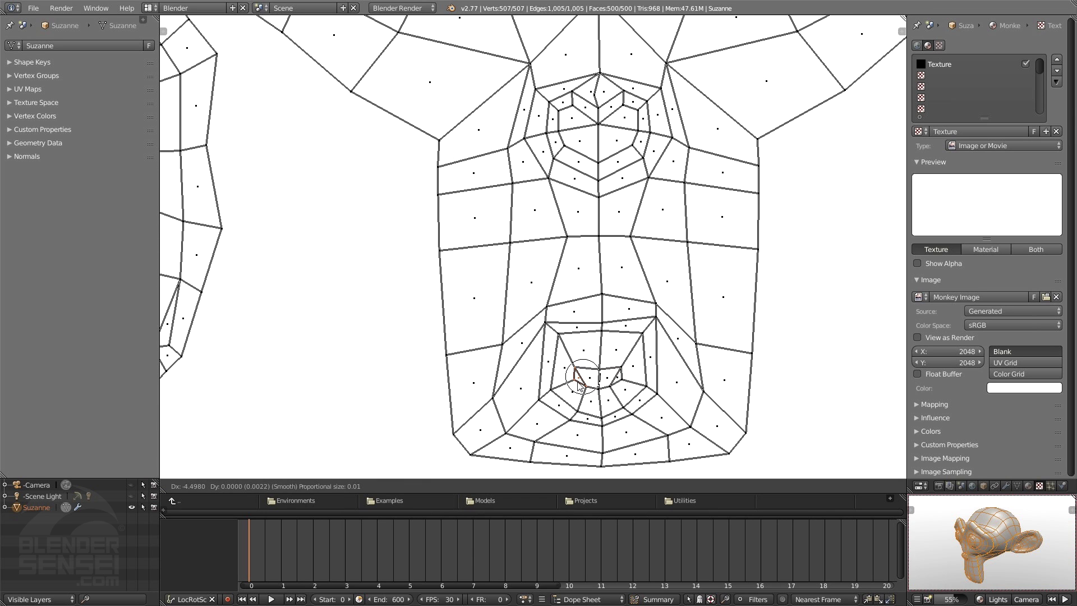
pyautogui.rightClick(580, 380)
pyautogui.press('s')
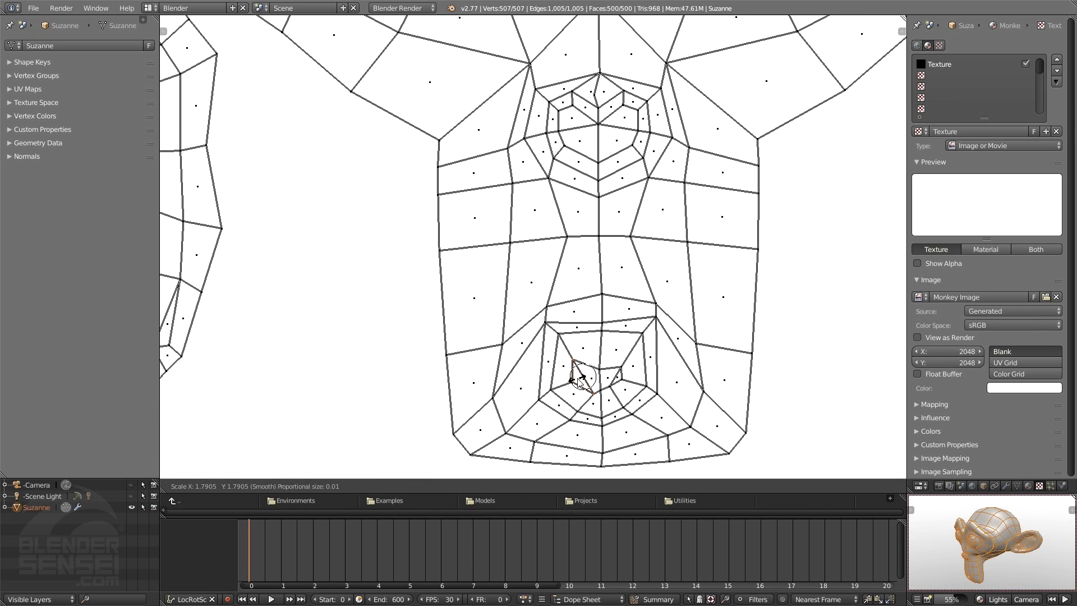
pyautogui.rightClick(583, 377)
# Scale the small right inner mouth face up by about 1.4 and nudge it outward
pyautogui.rightClick(617, 377)
pyautogui.press('s')
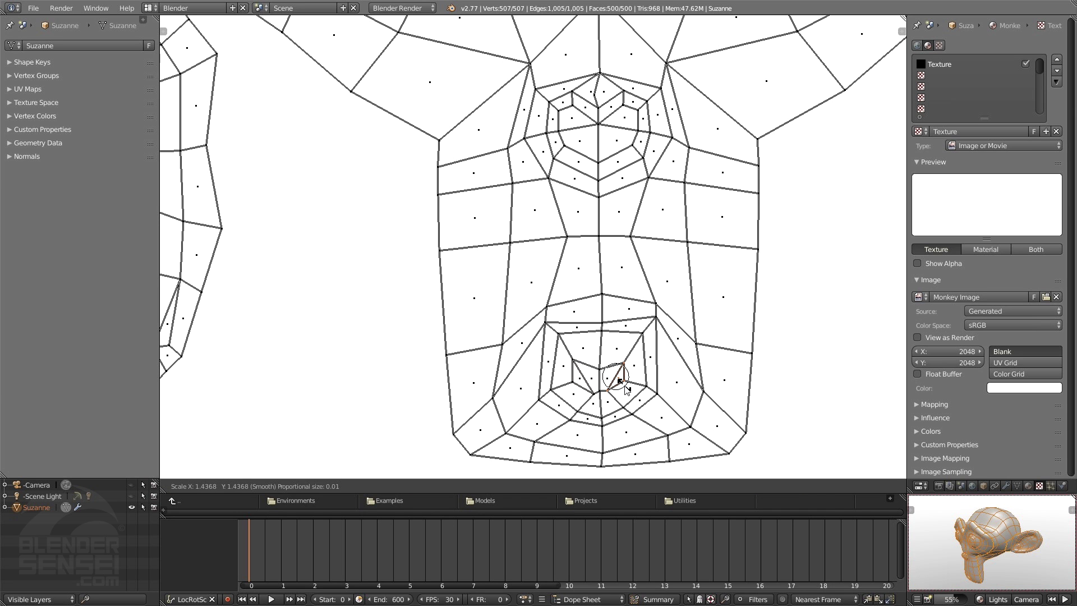
pyautogui.click(625, 385)
pyautogui.press('g')
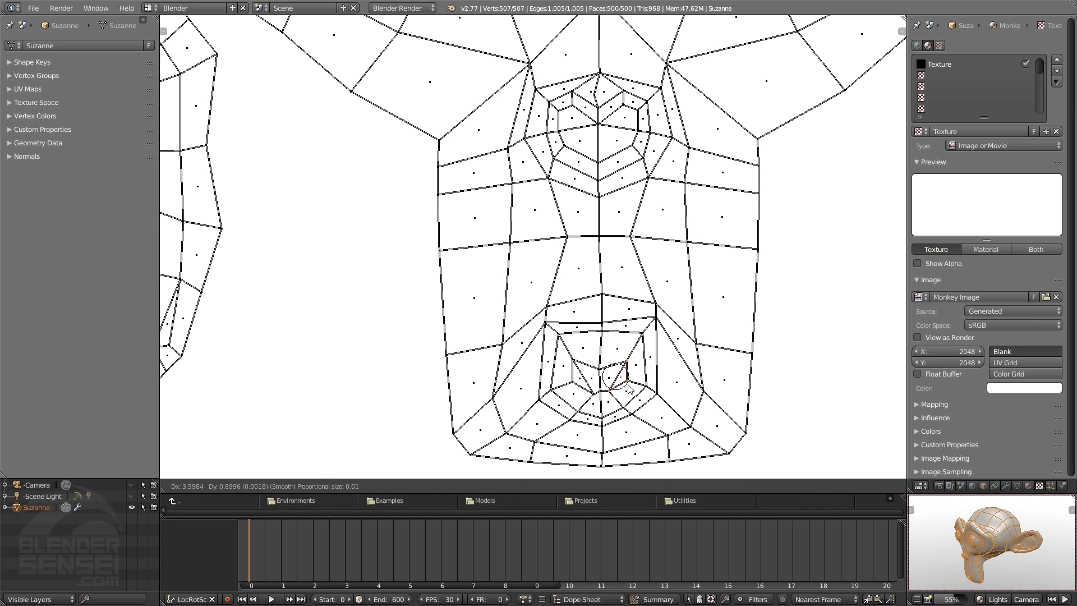
pyautogui.click(627, 378)
# Turn off proportional editing in the UV editor
pyautogui.scroll(-6, 626, 375)
pyautogui.scroll(2, 625, 374)
pyautogui.moveTo(620, 297); pyautogui.dragTo(626, 424, button='middle')
pyautogui.scroll(-1, 617, 424)
pyautogui.click(602, 485)
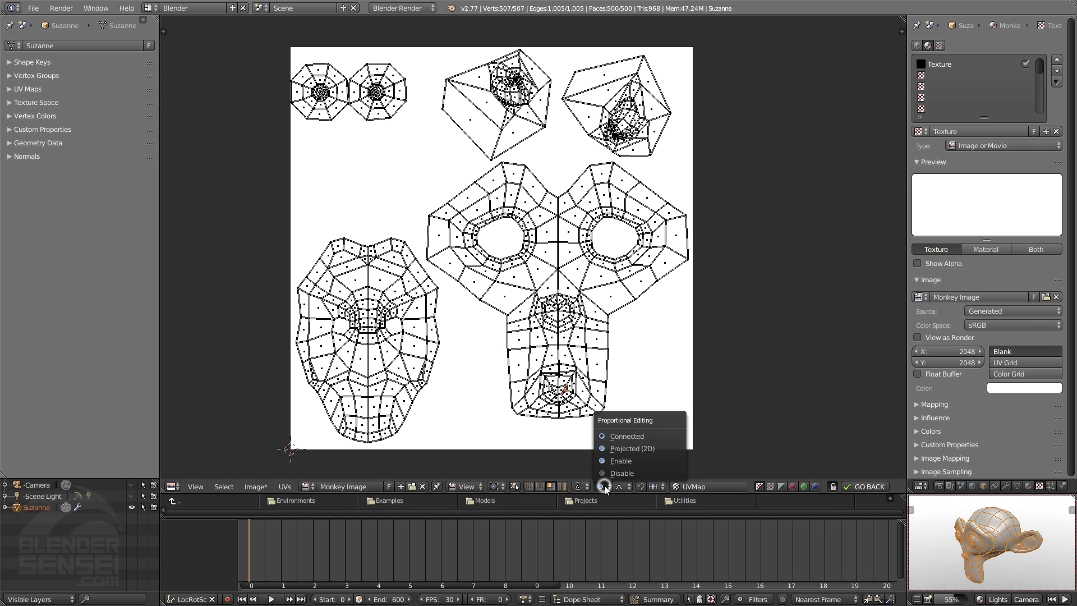
pyautogui.click(621, 474)
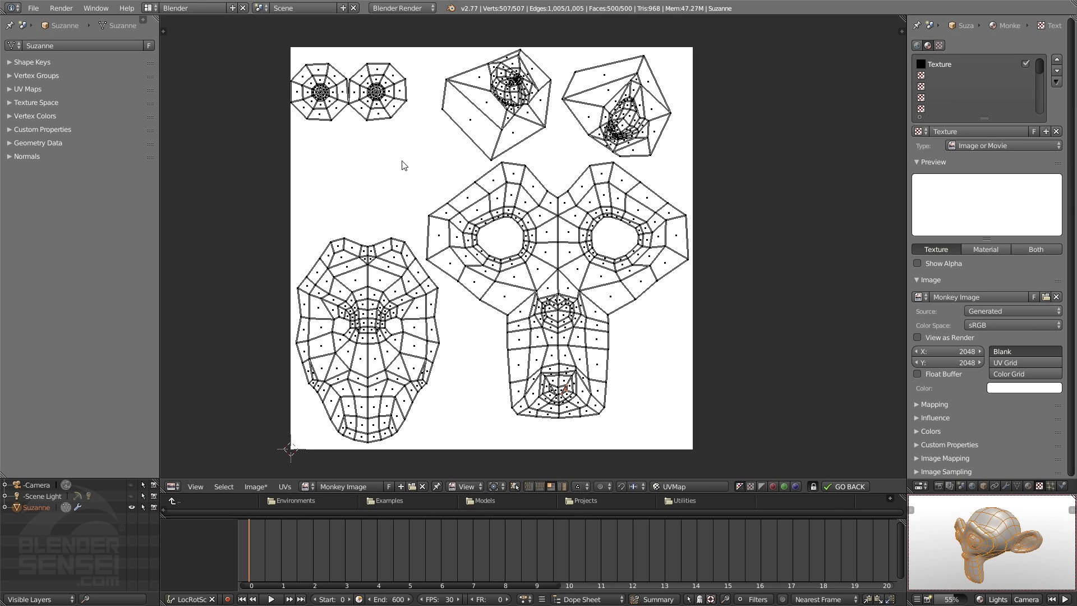
# In island selection mode, move the right eye island into the free space above the head island and scale it up
pyautogui.click(563, 486)
pyautogui.rightClick(386, 102)
pyautogui.press('g')
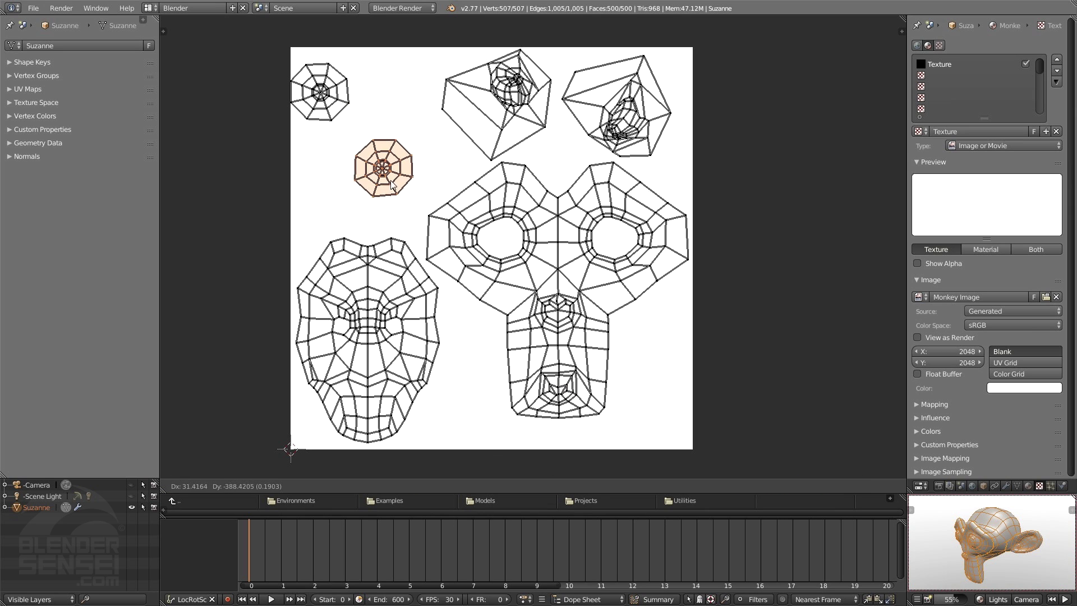
pyautogui.click(393, 186)
pyautogui.press('s')
pyautogui.click(424, 207)
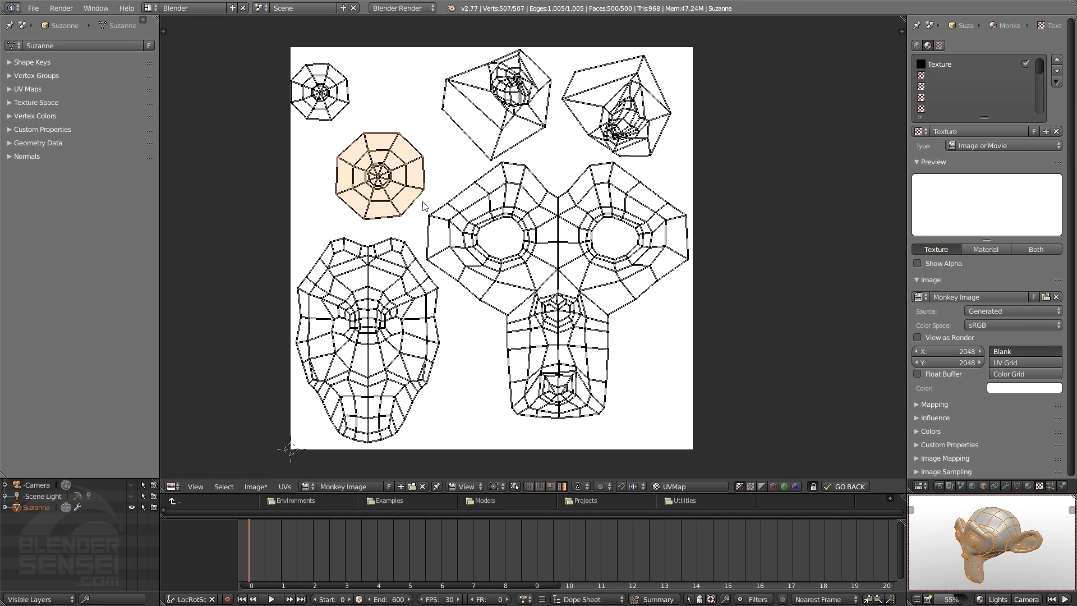
# Nudge the enlarged eye island down slightly, then move the other eye island inward from the corner and scale it up
pyautogui.press('g')
pyautogui.click(425, 206)
pyautogui.rightClick(344, 102)
pyautogui.press('g')
pyautogui.click(380, 102)
pyautogui.press('s')
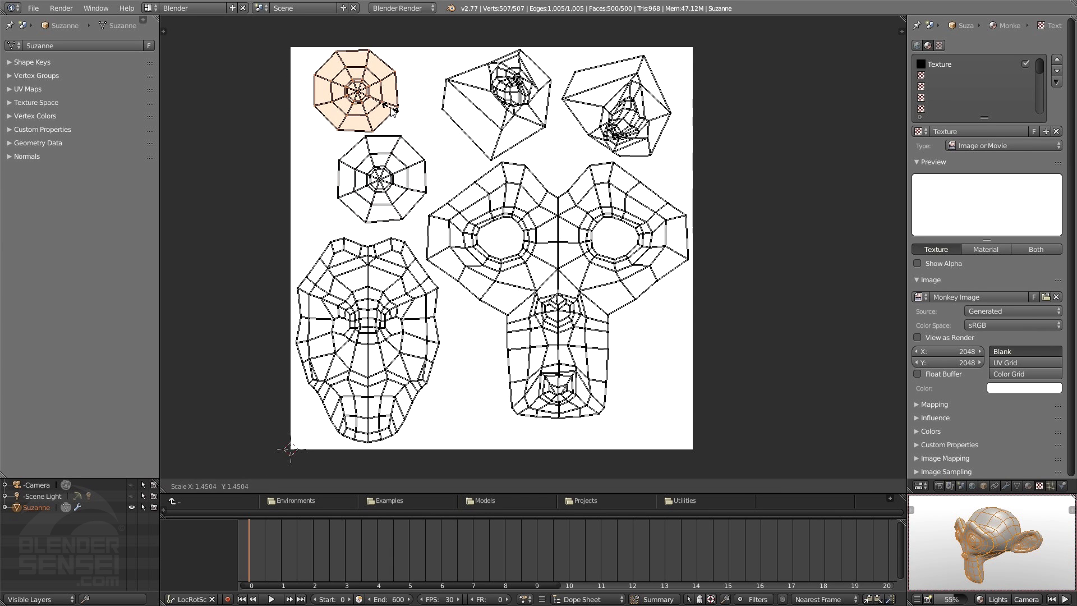
pyautogui.click(385, 106)
pyautogui.press('g')
pyautogui.click(380, 107)
# Scale one inner edge ring of the lower eye island by about 1.35 and enlarge two edge rings of the upper eye island
pyautogui.keyDown('alt'); pyautogui.rightClick(395, 181); pyautogui.keyUp('alt')
pyautogui.press('s')
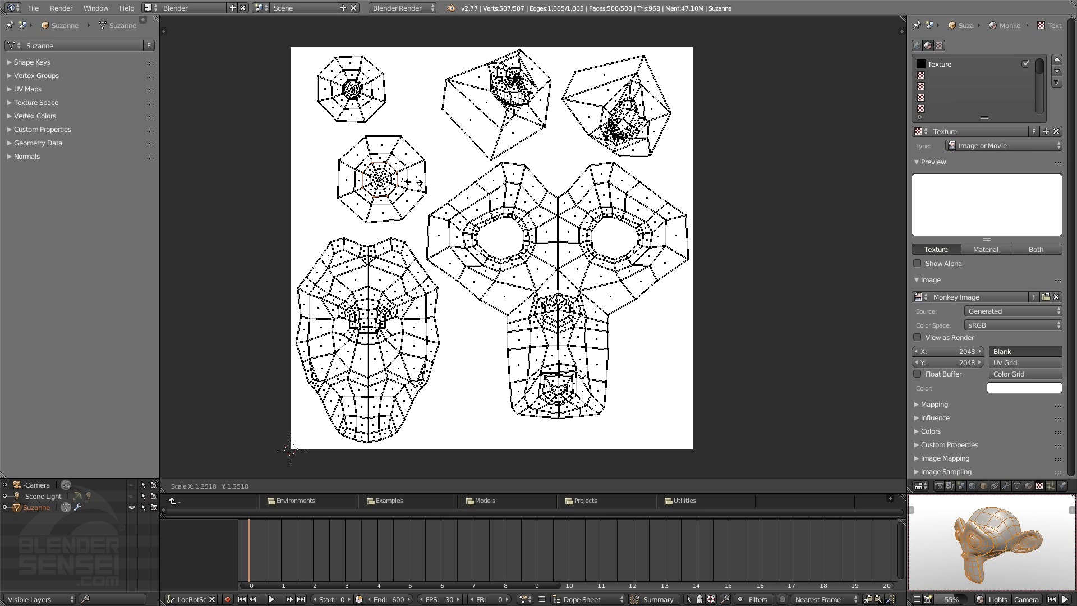
pyautogui.click(420, 183)
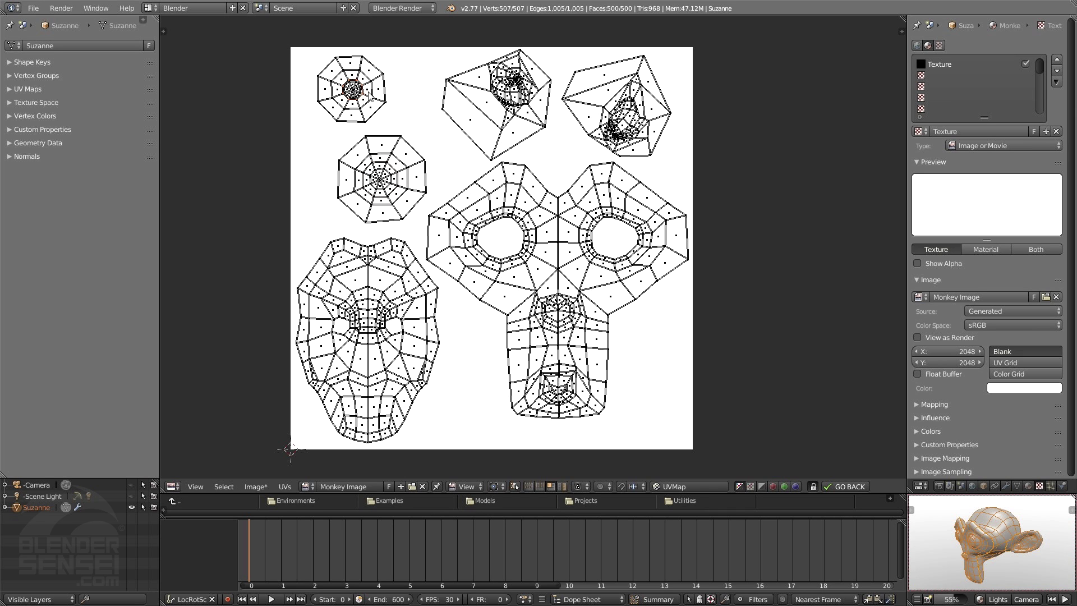
pyautogui.press('s')
pyautogui.click(380, 96)
pyautogui.keyDown('alt'); pyautogui.rightClick(371, 81); pyautogui.keyUp('alt')
pyautogui.press('s')
pyautogui.click(383, 79)
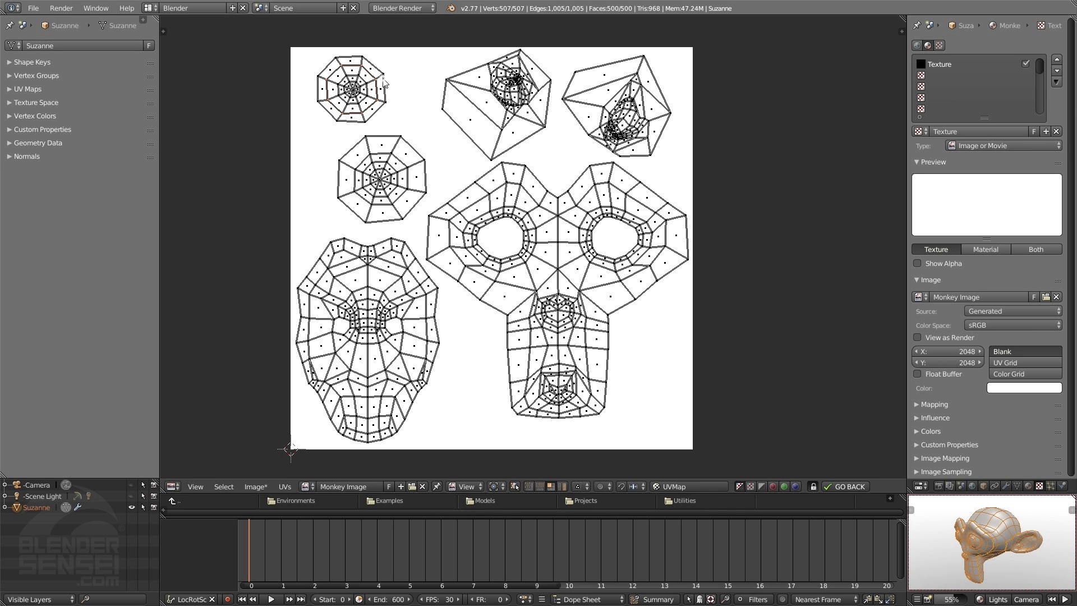
# Enlarge another inner edge ring of the lower eye island and two more inner rings of the upper one to even out their spacing
pyautogui.keyDown('alt'); pyautogui.rightClick(399, 167); pyautogui.keyUp('alt')
pyautogui.press('s')
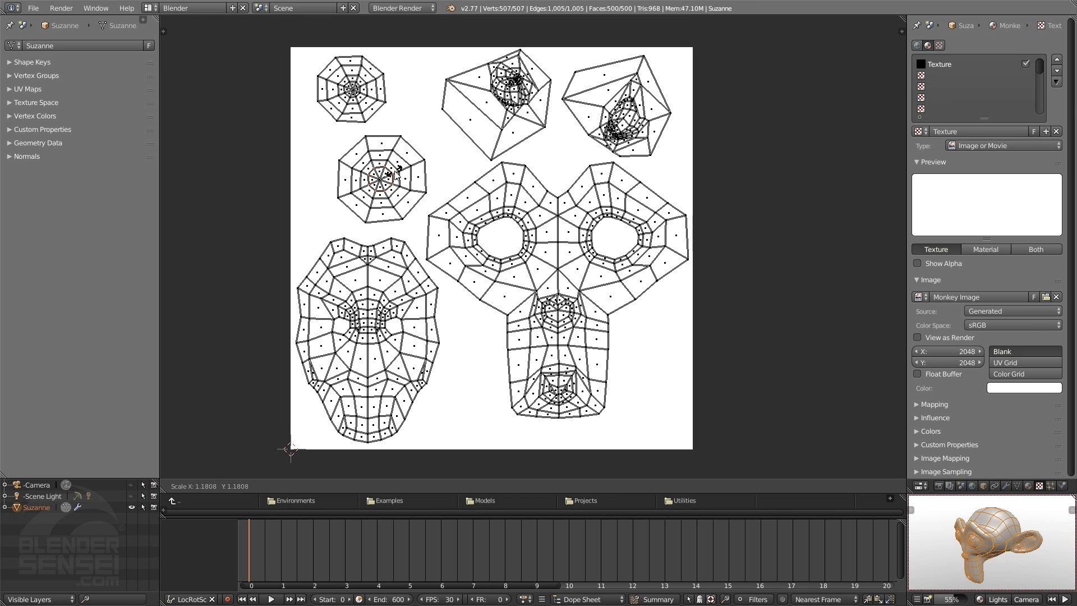
pyautogui.click(396, 172)
pyautogui.keyDown('alt'); pyautogui.rightClick(368, 100); pyautogui.keyUp('alt')
pyautogui.press('s')
pyautogui.click(372, 104)
pyautogui.keyDown('alt'); pyautogui.rightClick(362, 95); pyautogui.keyUp('alt')
pyautogui.press('s')
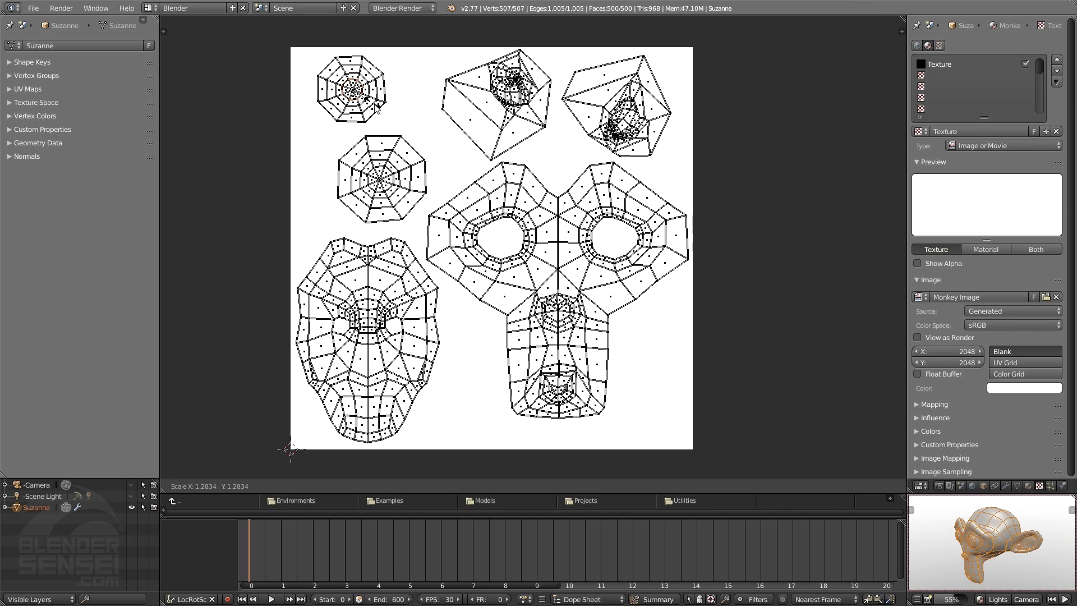
pyautogui.click(377, 108)
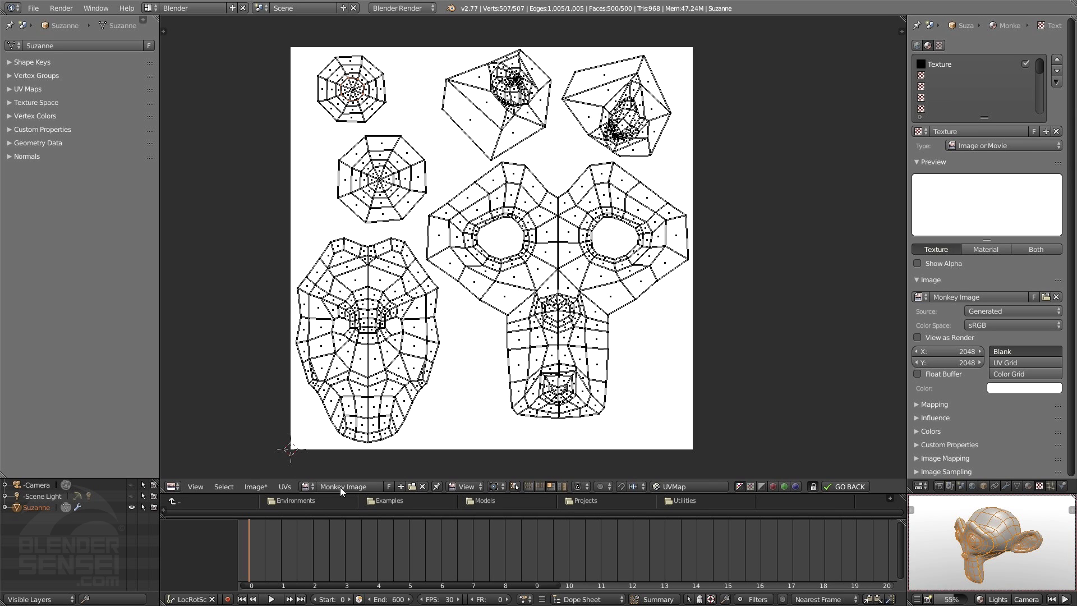
# Save the texture image to the Desktop as Monkey Image.png
pyautogui.click(257, 487)
pyautogui.click(257, 487)
pyautogui.click(258, 486)
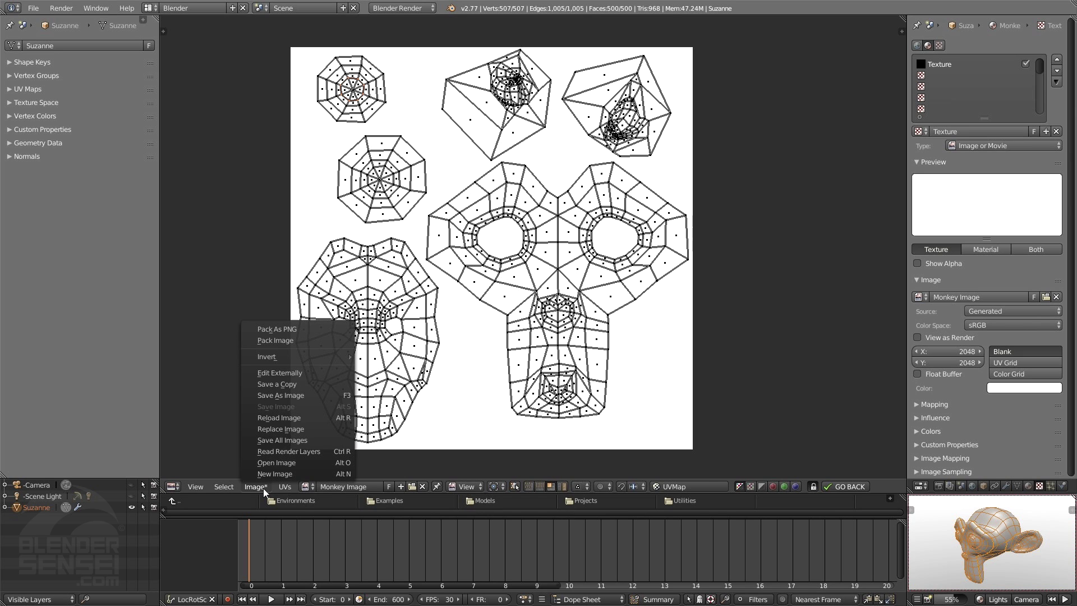
pyautogui.click(295, 395)
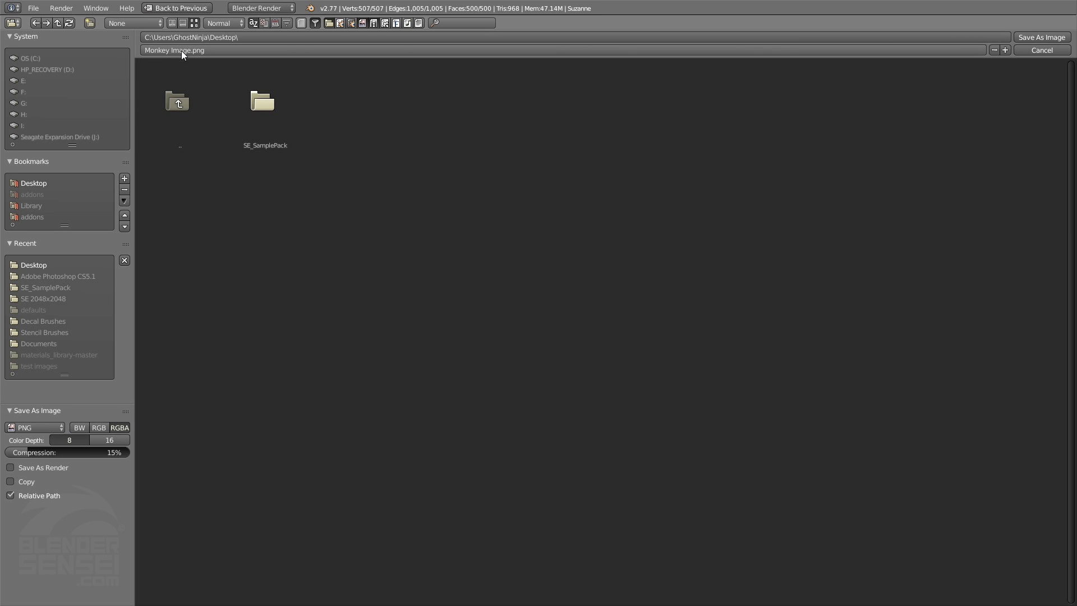
pyautogui.click(1057, 38)
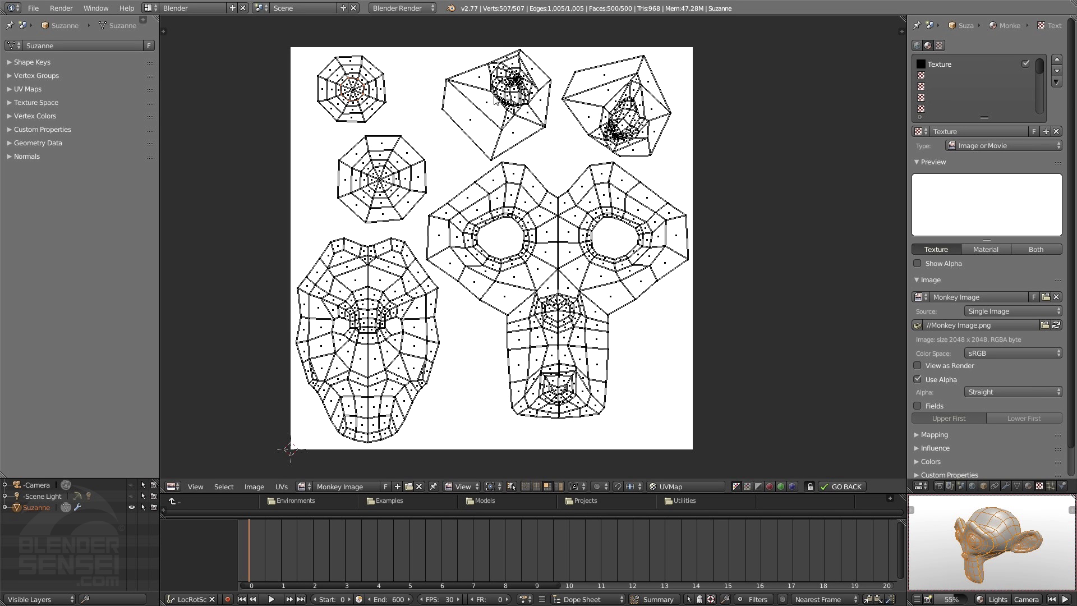
pyautogui.click(255, 486)
# Switch the UV editor to Paint mode and display the image properties and Sensei brush settings
pyautogui.click(467, 487)
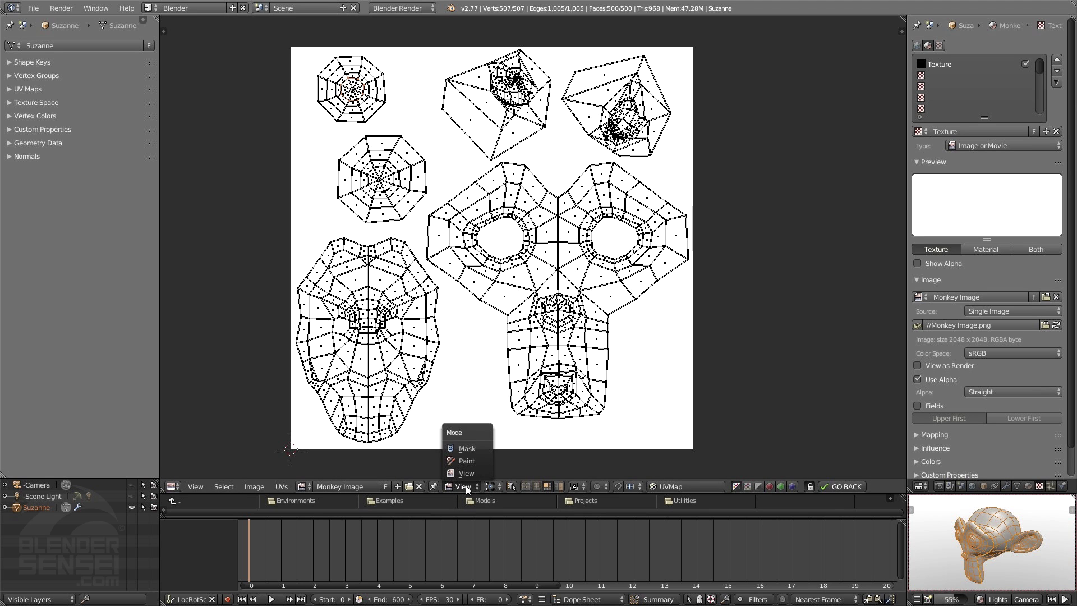
pyautogui.click(472, 462)
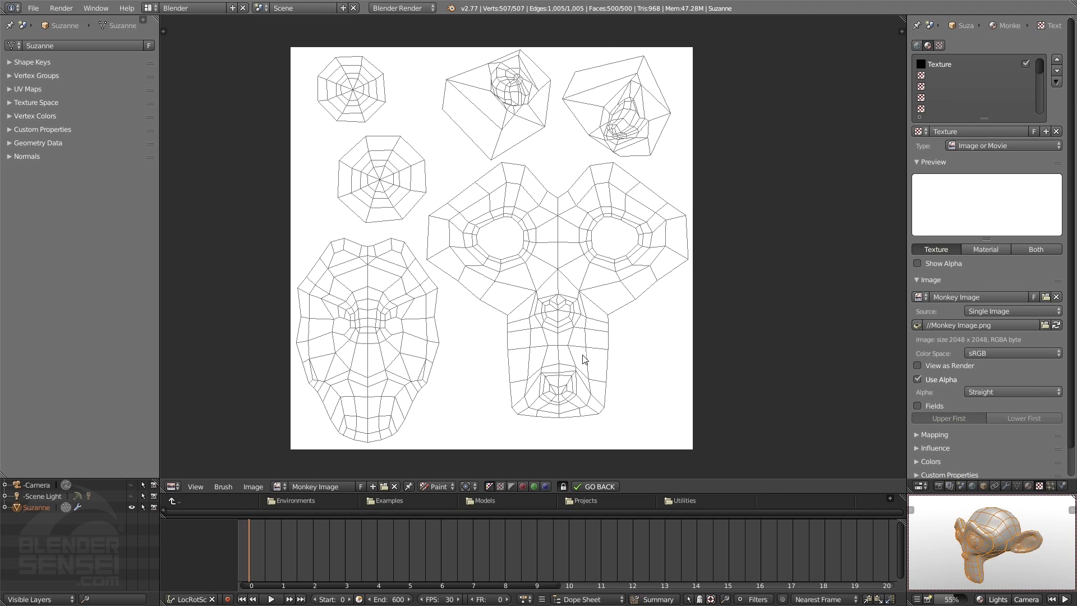
pyautogui.press('t')
pyautogui.press('n')
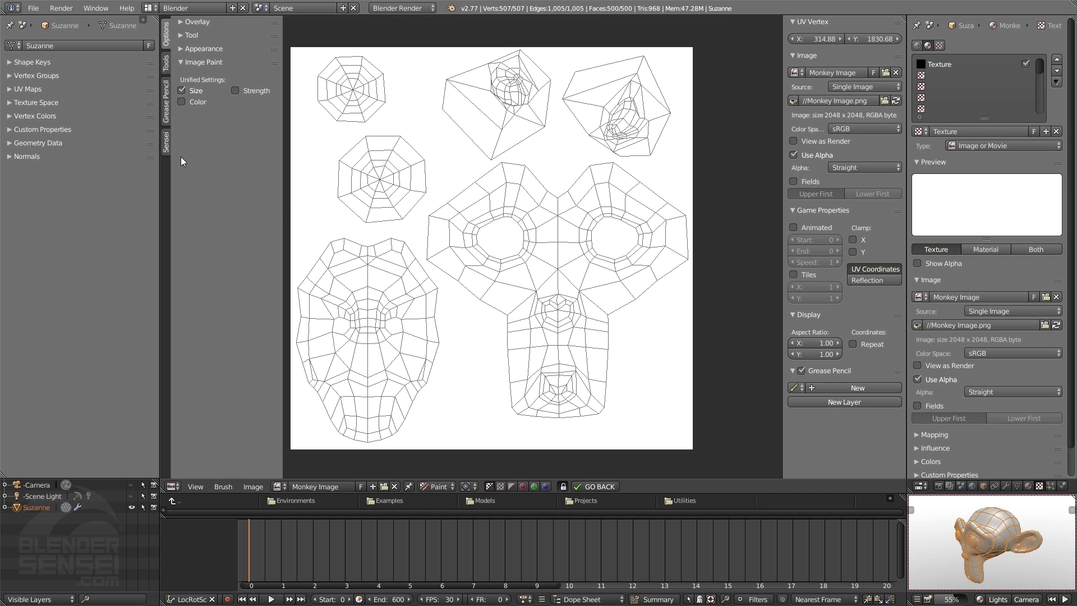
pyautogui.click(167, 143)
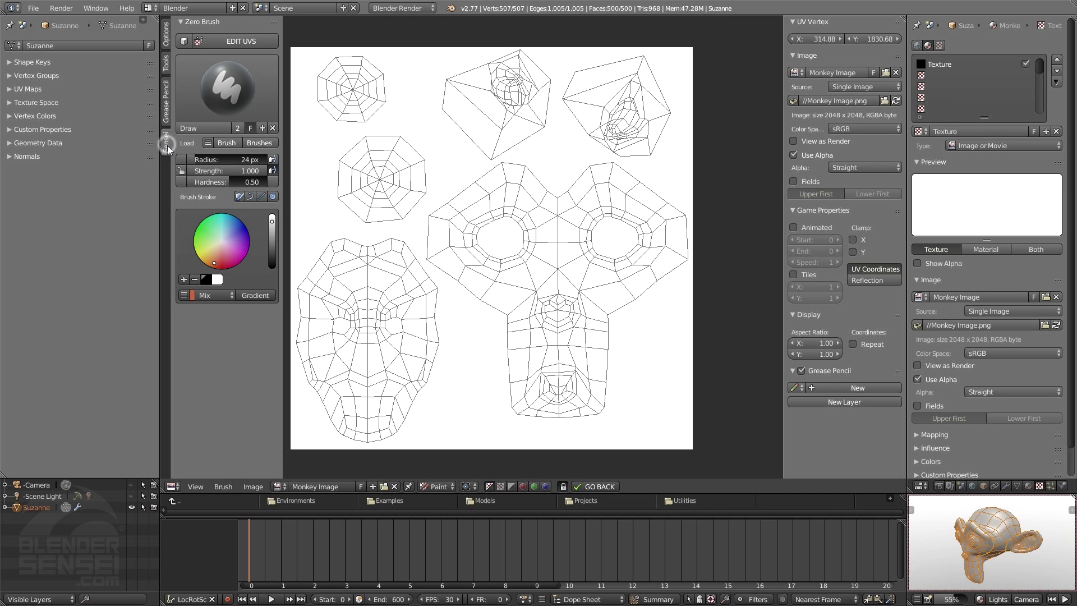
pyautogui.click(227, 73)
# Set the brush radius to 71 px and paint an orange patch over the left eye area of the face island
pyautogui.moveTo(514, 321); pyautogui.dragTo(546, 324, button='middle')
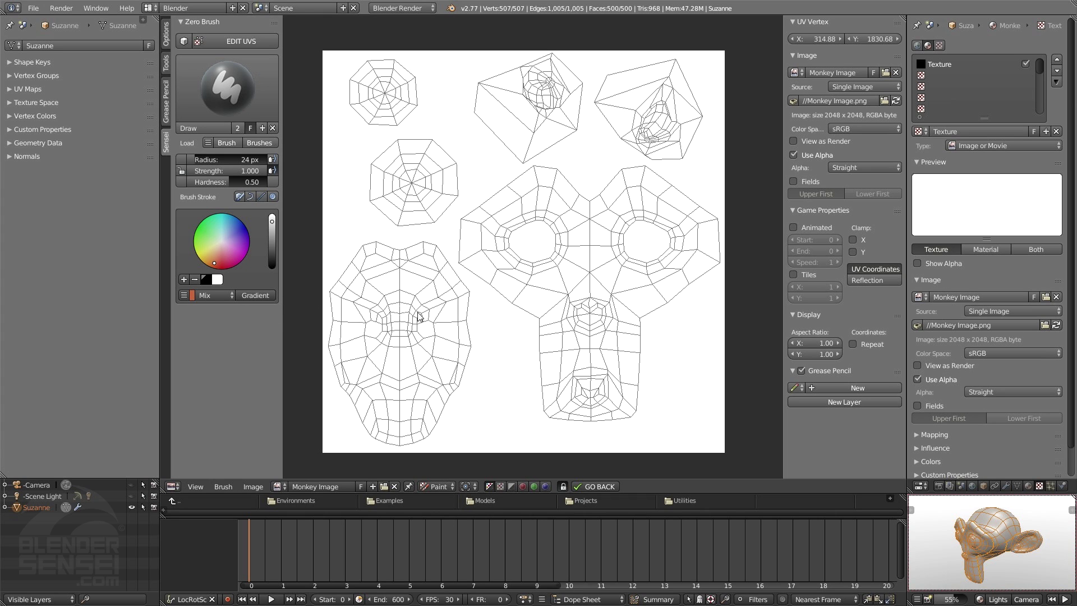
pyautogui.moveTo(564, 348); pyautogui.dragTo(537, 353, button='middle')
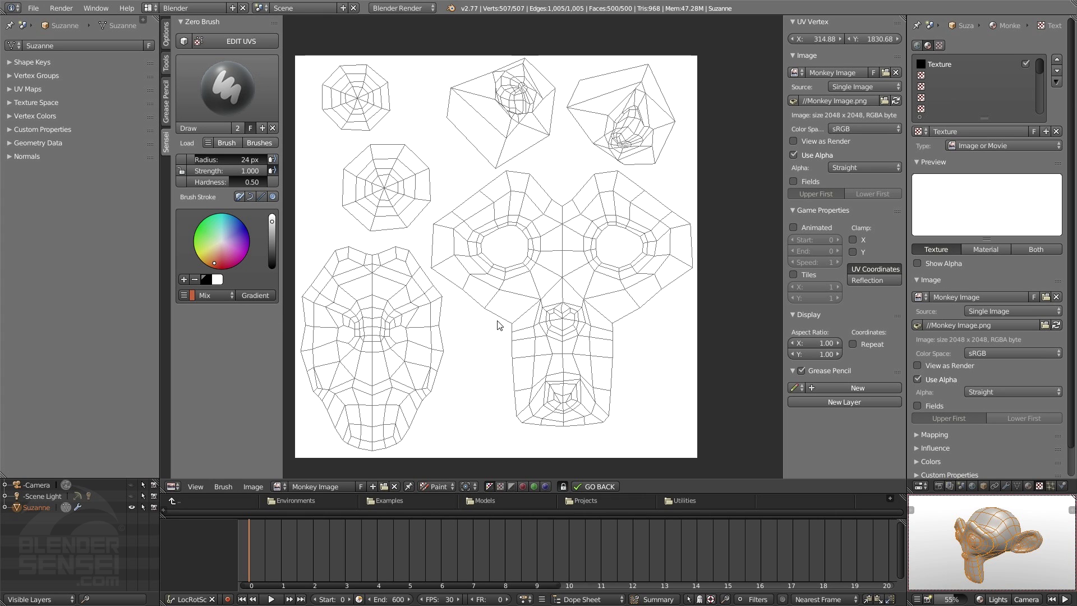
pyautogui.press('f')
pyautogui.click(487, 234)
pyautogui.moveTo(489, 224)
pyautogui.mouseDown()
pyautogui.moveTo(523, 259)
pyautogui.moveTo(488, 249)
pyautogui.moveTo(541, 239)
pyautogui.mouseUp()
# Check the paint on the 3D head up close, then finish covering both eye areas and the nose in orange
pyautogui.moveTo(988, 536); pyautogui.dragTo(1016, 533, button='middle')
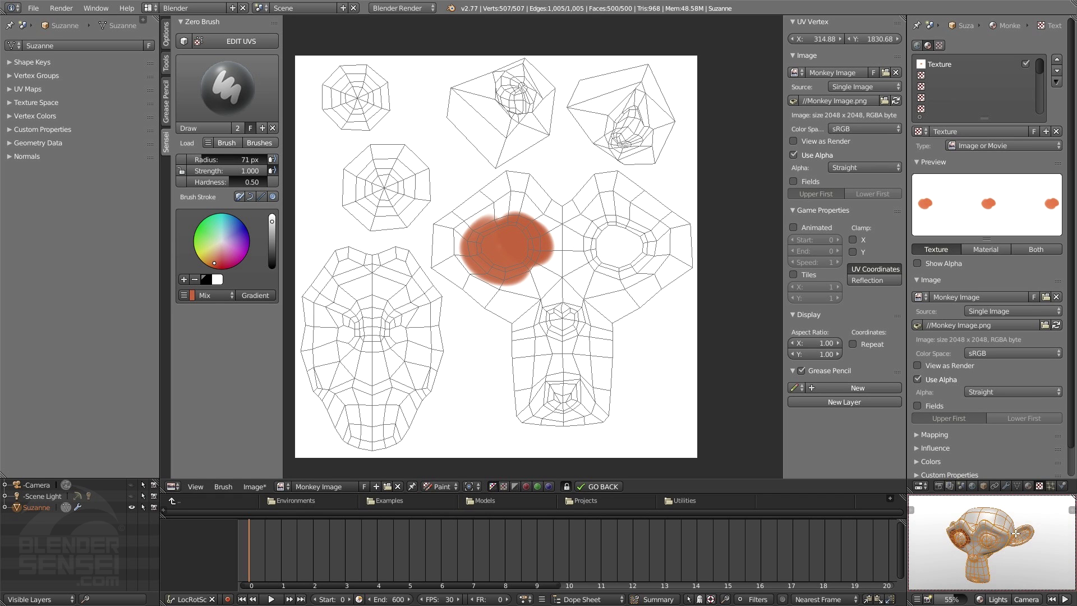
pyautogui.scroll(5, 1010, 542)
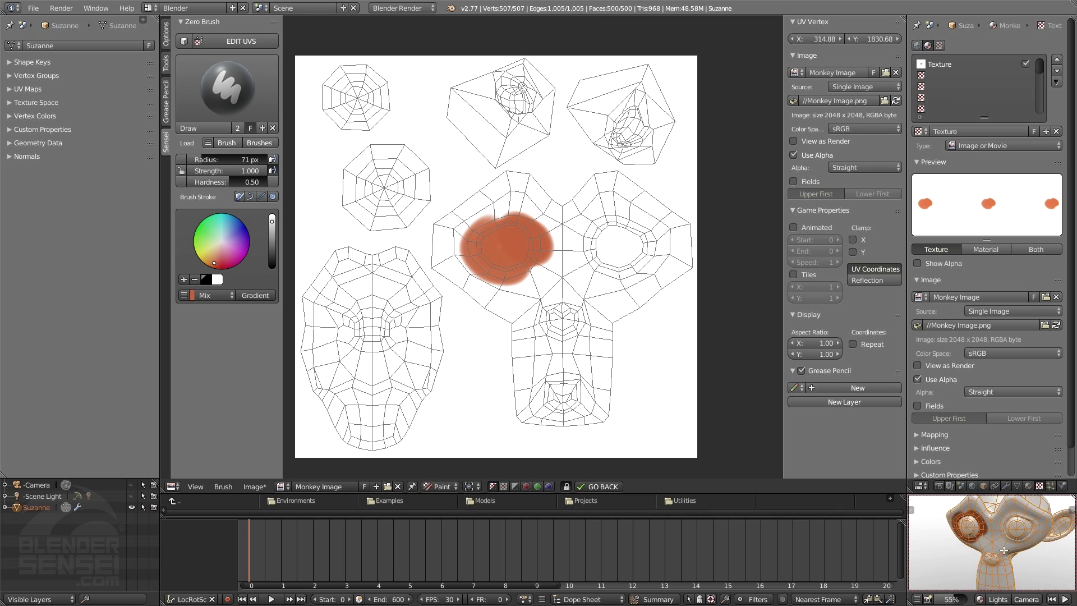
pyautogui.scroll(3, 1004, 550)
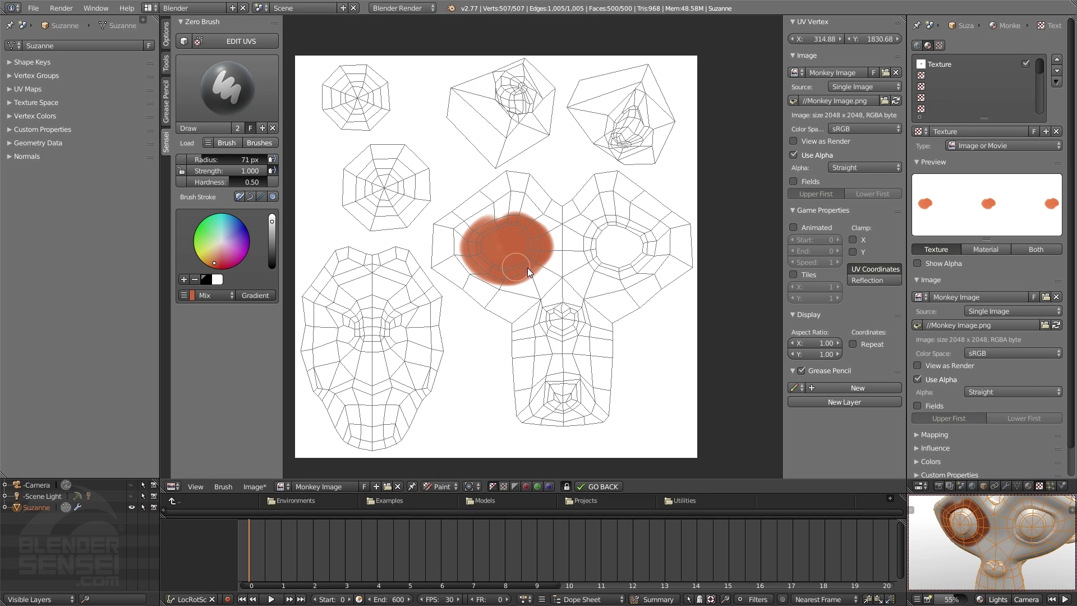
pyautogui.moveTo(528, 273)
pyautogui.mouseDown()
pyautogui.moveTo(488, 237)
pyautogui.moveTo(532, 238)
pyautogui.mouseUp()
pyautogui.moveTo(628, 229)
pyautogui.mouseDown()
pyautogui.moveTo(599, 231)
pyautogui.moveTo(587, 256)
pyautogui.moveTo(617, 284)
pyautogui.moveTo(654, 233)
pyautogui.moveTo(641, 248)
pyautogui.moveTo(613, 240)
pyautogui.mouseUp()
pyautogui.moveTo(569, 325)
pyautogui.mouseDown()
pyautogui.moveTo(567, 315)
pyautogui.moveTo(561, 323)
pyautogui.mouseUp()
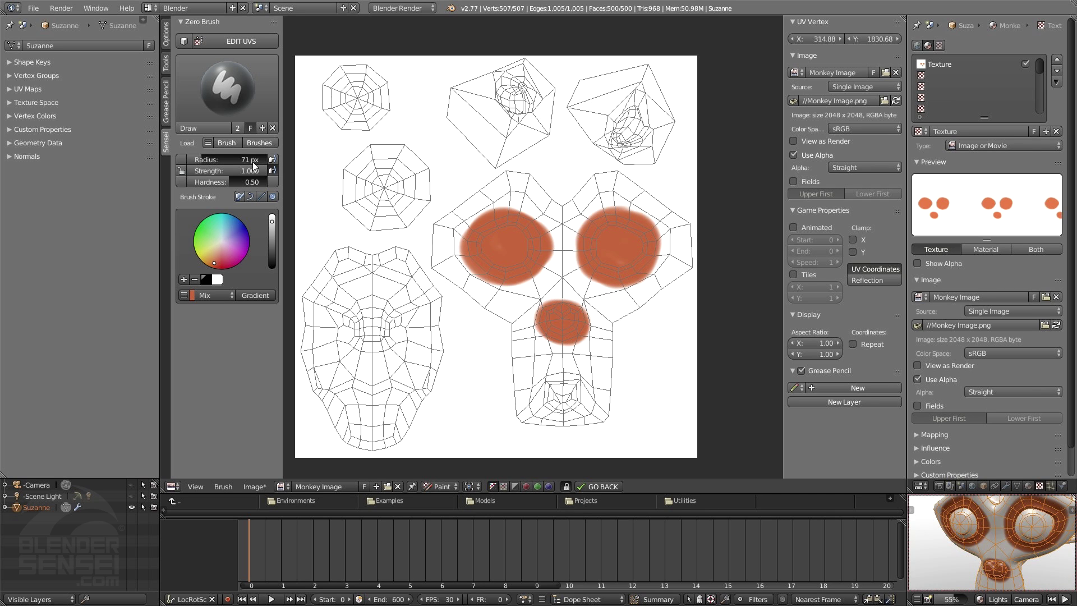
# Load Fabric-Knitted-Wool.jpg from the SE_SamplePack folder as the brush texture
pyautogui.click(230, 144)
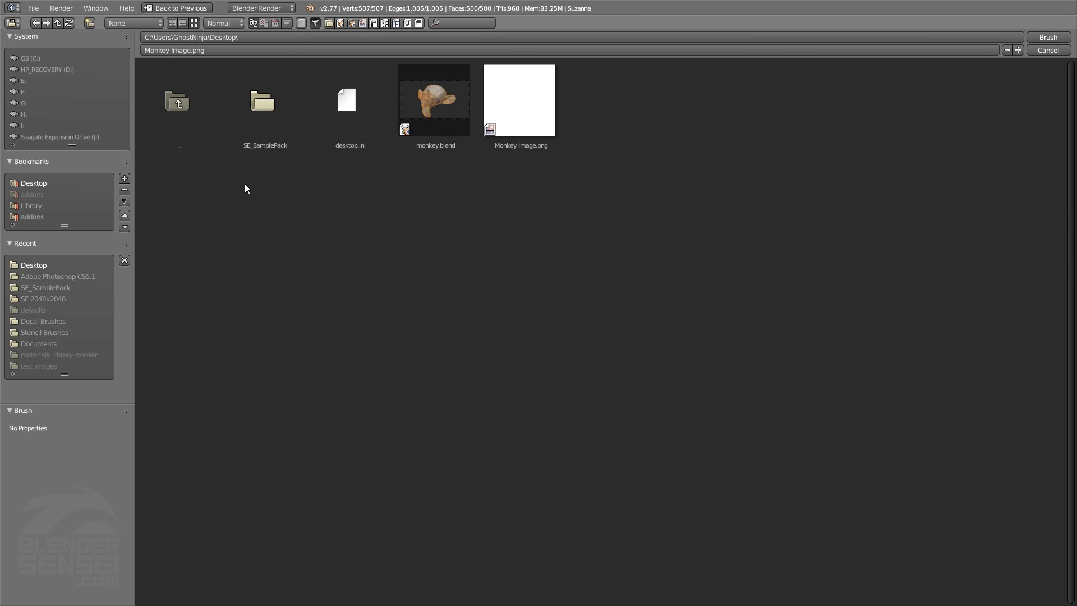
pyautogui.click(269, 115)
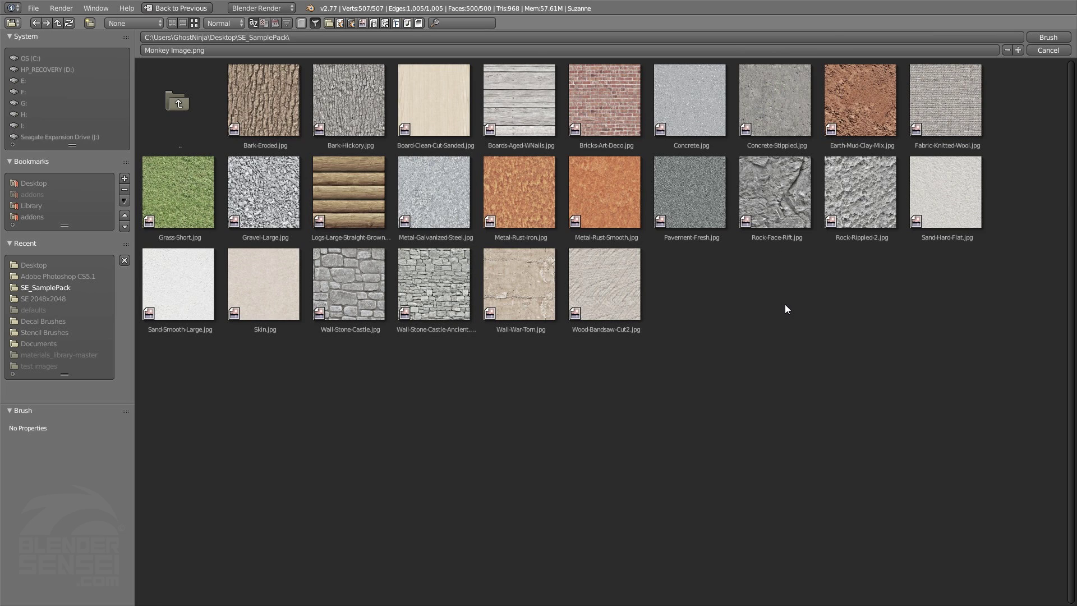
pyautogui.doubleClick(960, 128)
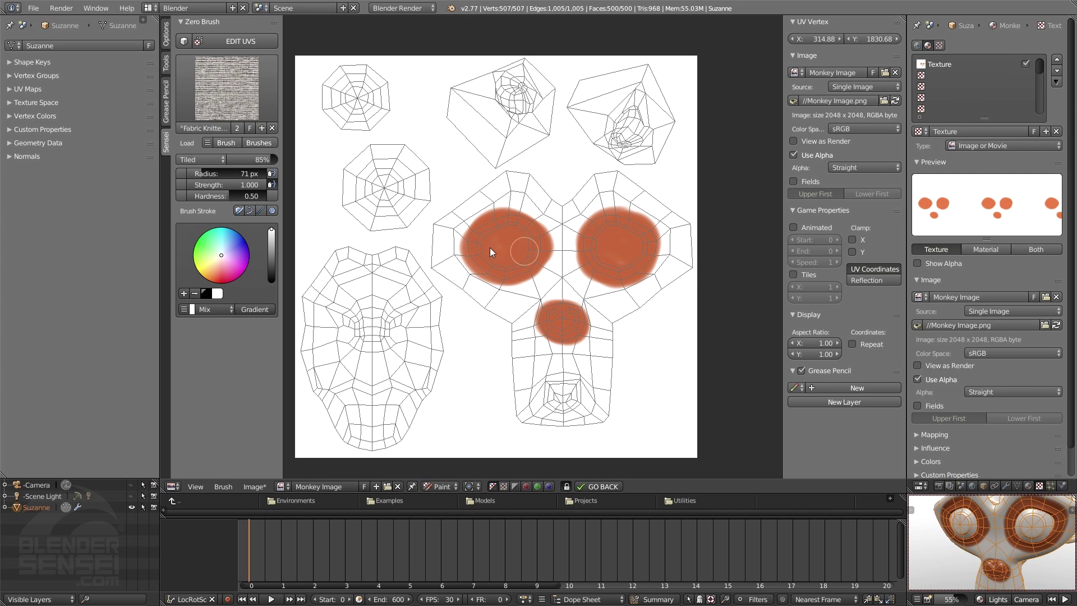
# Paint the knitted wool texture over the whole face island, enlarging the brush radius to 131 px and then 223 px
pyautogui.click(506, 283)
pyautogui.moveTo(495, 273)
pyautogui.mouseDown()
pyautogui.moveTo(542, 253)
pyautogui.moveTo(491, 227)
pyautogui.moveTo(493, 253)
pyautogui.moveTo(511, 246)
pyautogui.moveTo(524, 264)
pyautogui.mouseUp()
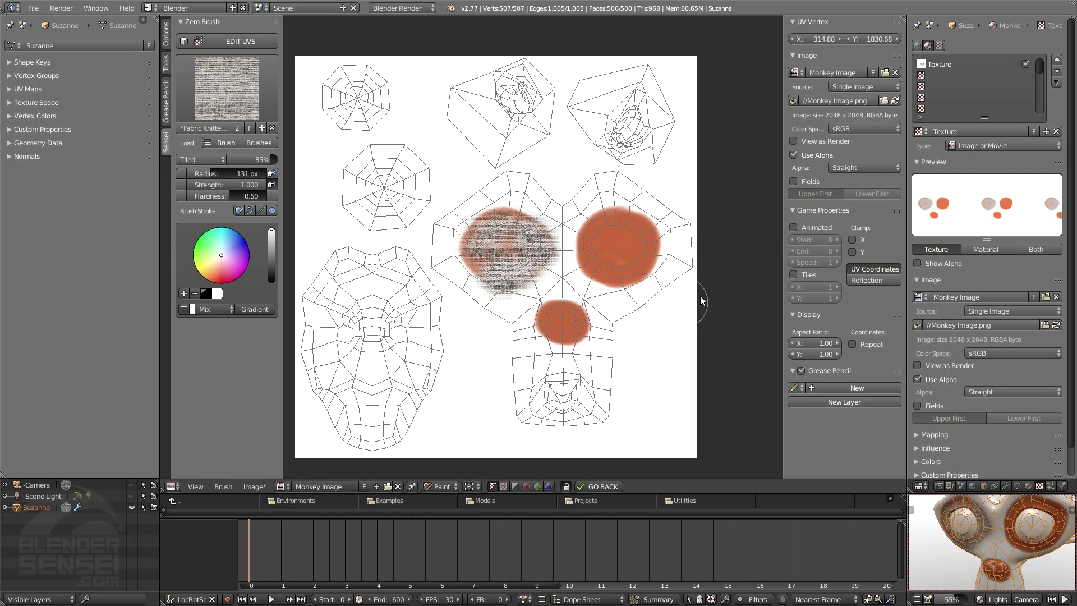
pyautogui.moveTo(589, 238)
pyautogui.mouseDown()
pyautogui.moveTo(628, 258)
pyautogui.moveTo(538, 337)
pyautogui.moveTo(574, 346)
pyautogui.moveTo(560, 327)
pyautogui.mouseUp()
pyautogui.press('f')
pyautogui.click(577, 330)
pyautogui.moveTo(530, 364)
pyautogui.mouseDown()
pyautogui.moveTo(522, 423)
pyautogui.moveTo(572, 413)
pyautogui.moveTo(609, 421)
pyautogui.moveTo(589, 387)
pyautogui.moveTo(605, 313)
pyautogui.moveTo(662, 264)
pyautogui.moveTo(435, 196)
pyautogui.mouseUp()
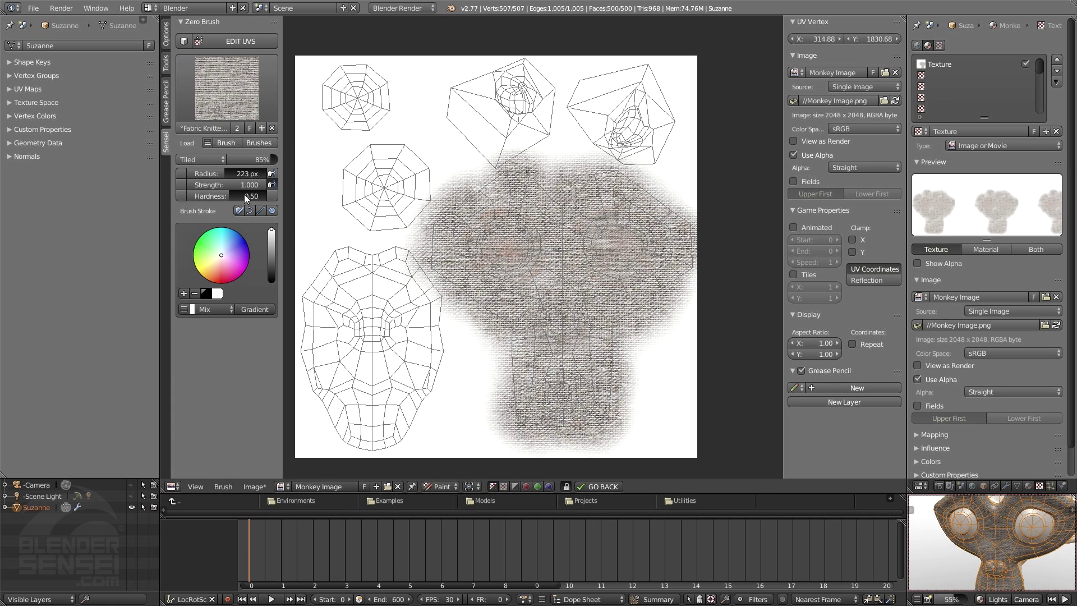
# Set the wool brush to Multiply blending with a 169 px radius and sample its colour from the painted face
pyautogui.click(228, 308)
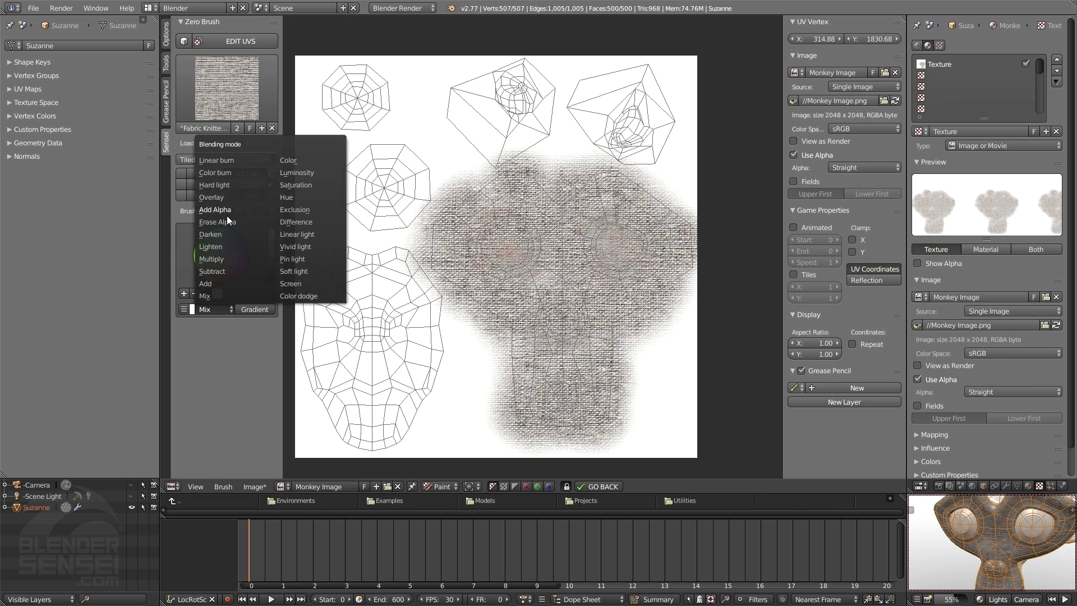
pyautogui.click(219, 260)
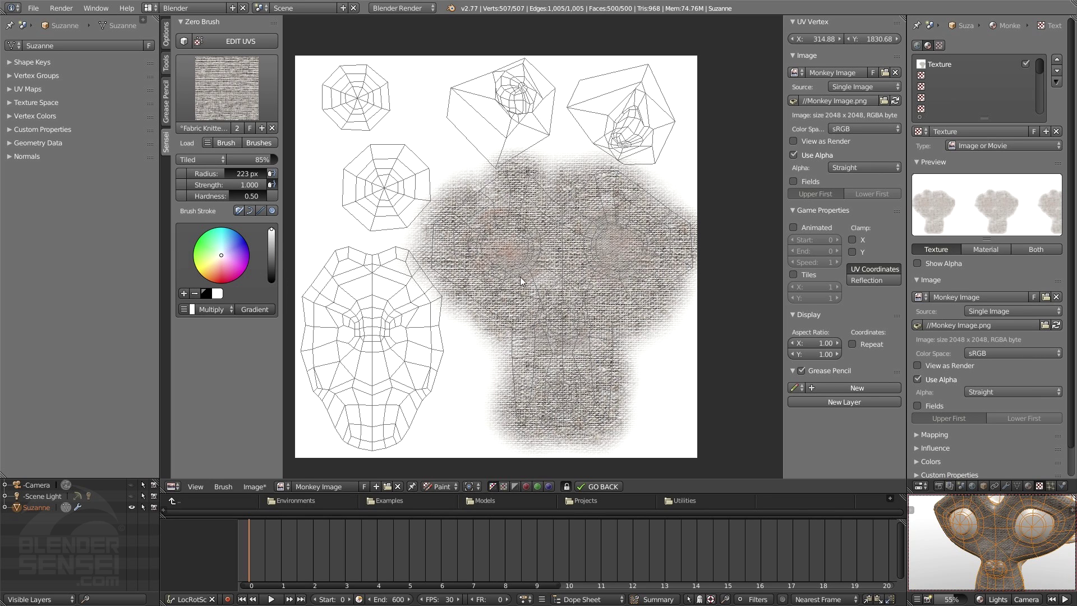
pyautogui.click(272, 251)
pyautogui.press('f')
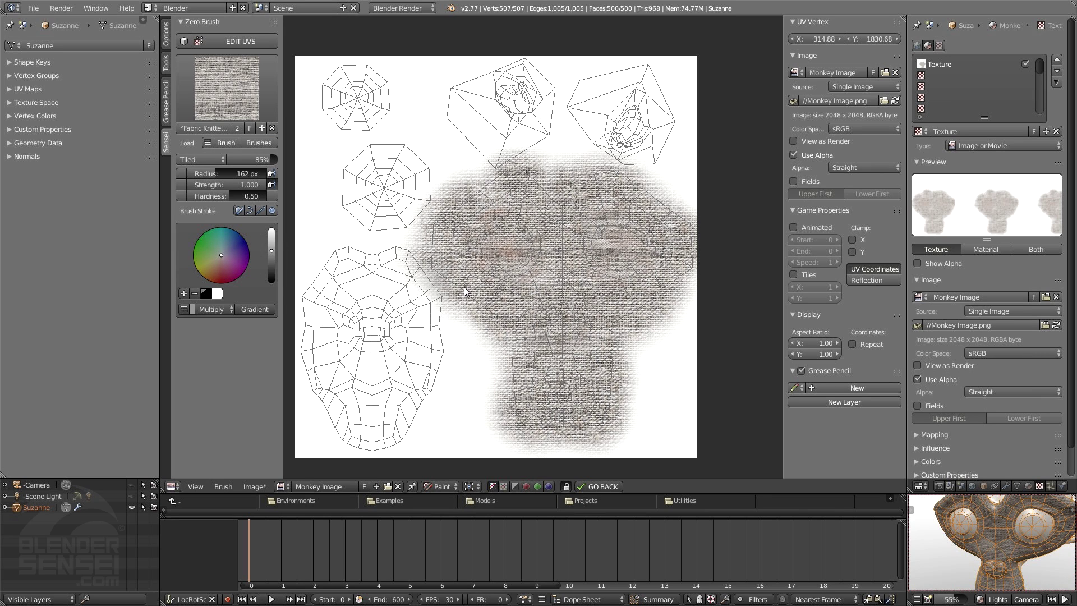
pyautogui.click(474, 288)
pyautogui.press('s')
# Set the brush radius to 148 px and the strength to 0.459, then darken both eye areas of the face island
pyautogui.hotkey('shift', 'f')
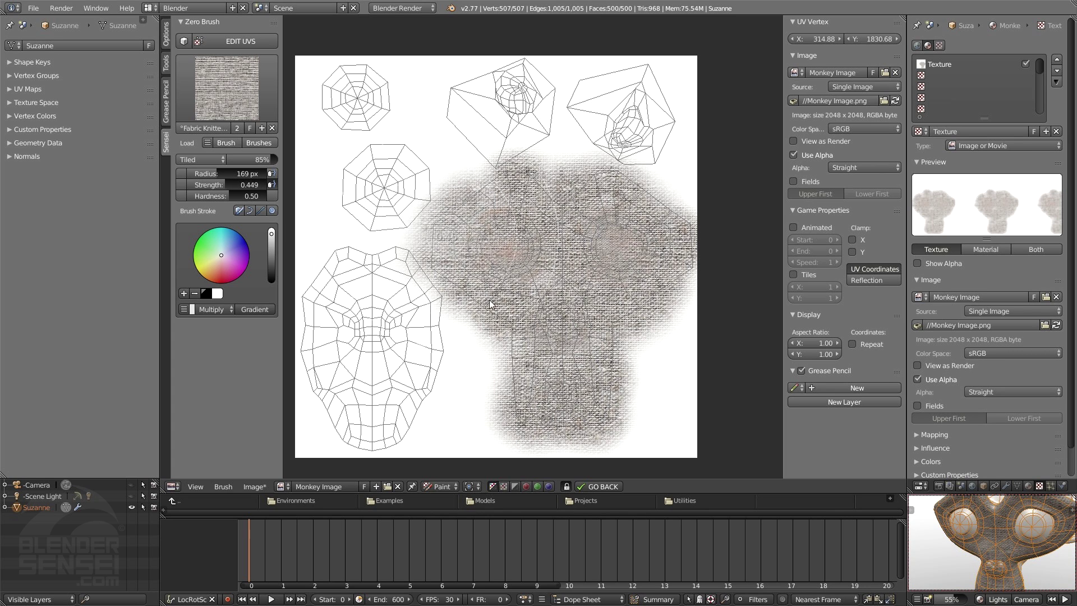
pyautogui.click(497, 316)
pyautogui.press('f')
pyautogui.click(495, 286)
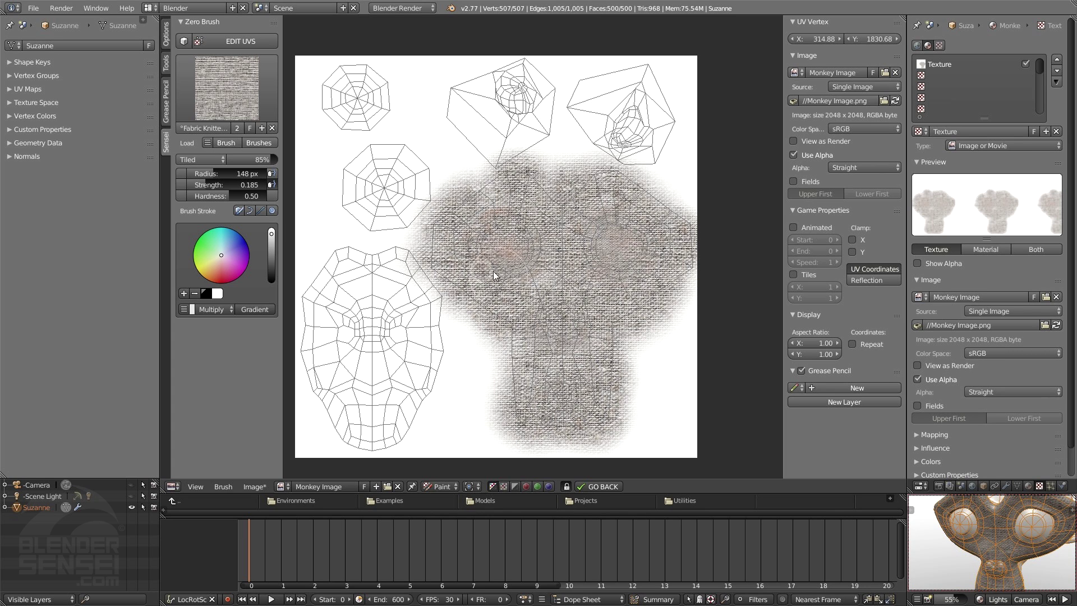
pyautogui.hotkey('shift', 'f')
pyautogui.click(498, 275)
pyautogui.moveTo(517, 276)
pyautogui.mouseDown()
pyautogui.moveTo(537, 263)
pyautogui.moveTo(520, 213)
pyautogui.moveTo(485, 221)
pyautogui.moveTo(498, 261)
pyautogui.mouseUp()
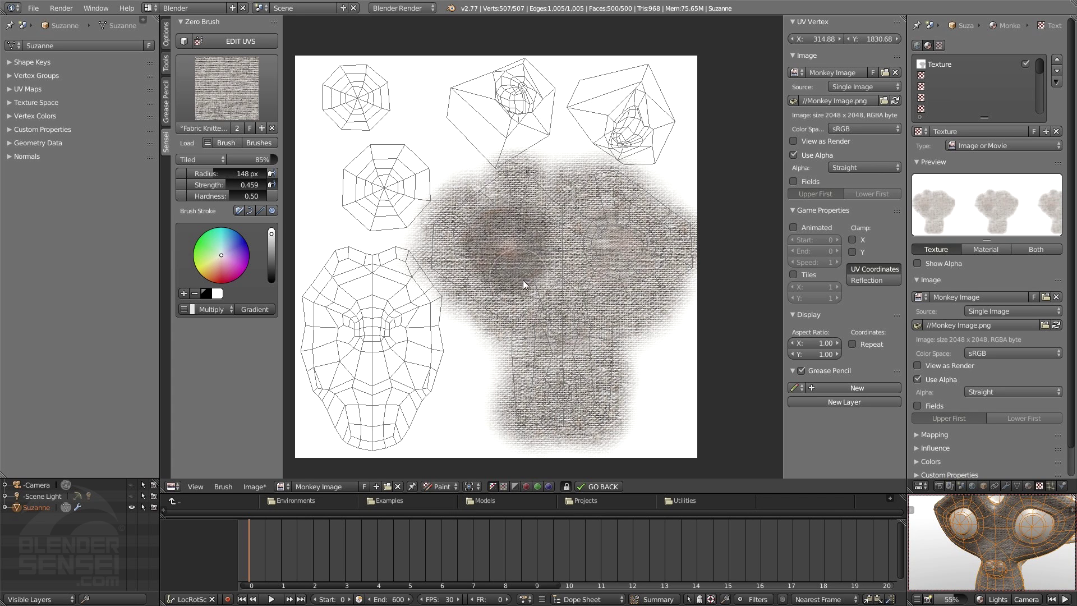
pyautogui.moveTo(595, 230); pyautogui.dragTo(594, 252)
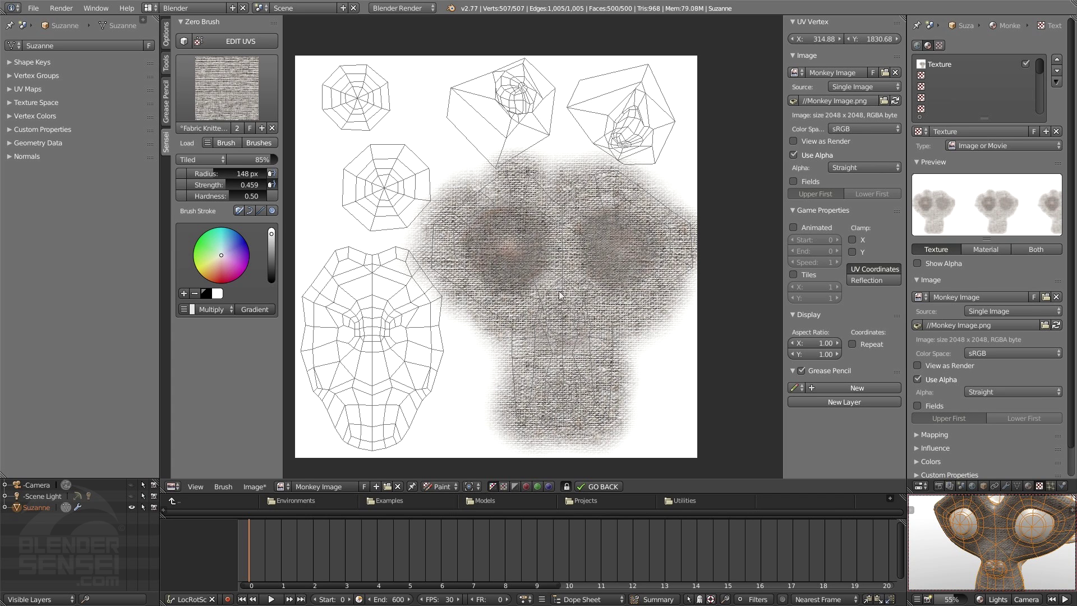
# Set the brush colour to black and the radius to 72 px, then darken the nose on the face island
pyautogui.click(271, 278)
pyautogui.click(271, 282)
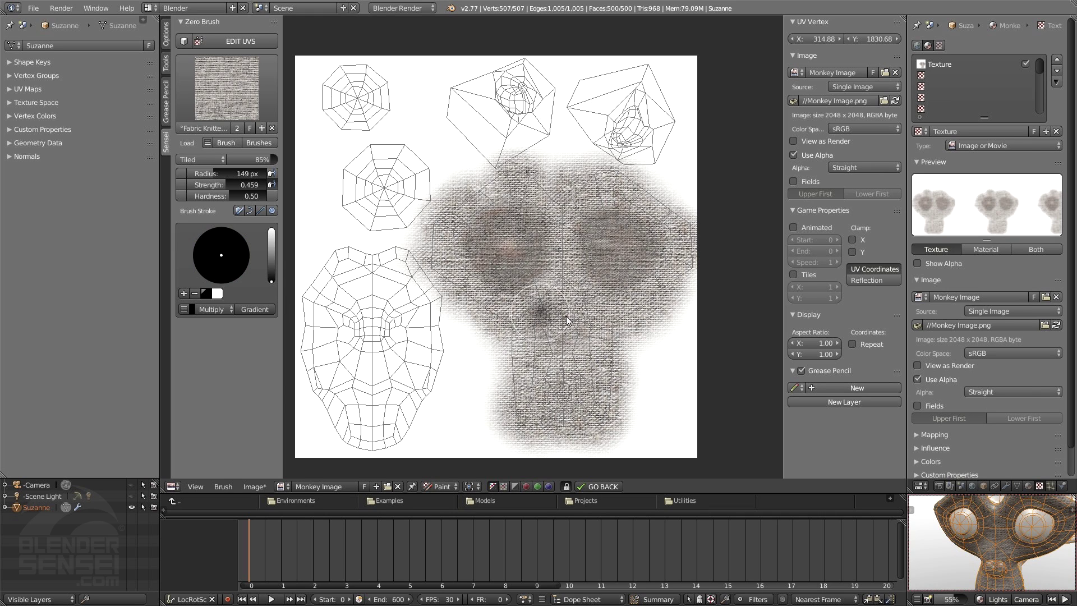
pyautogui.press('f')
pyautogui.click(552, 317)
pyautogui.moveTo(559, 319); pyautogui.dragTo(564, 315)
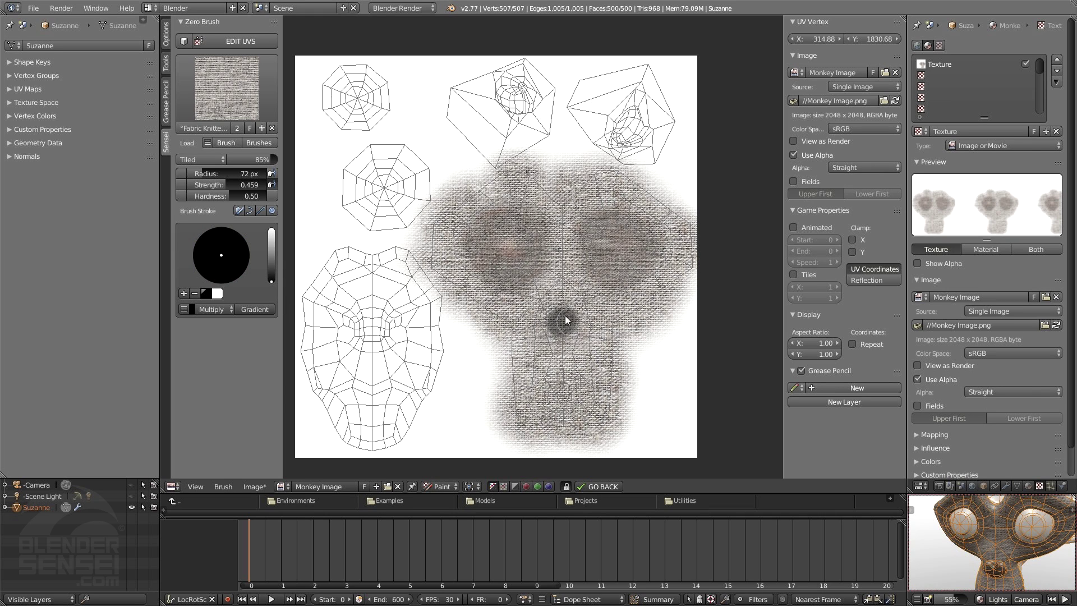
# Change the brush colour to a reddish brown and tint the mouth area of the face island
pyautogui.click(271, 241)
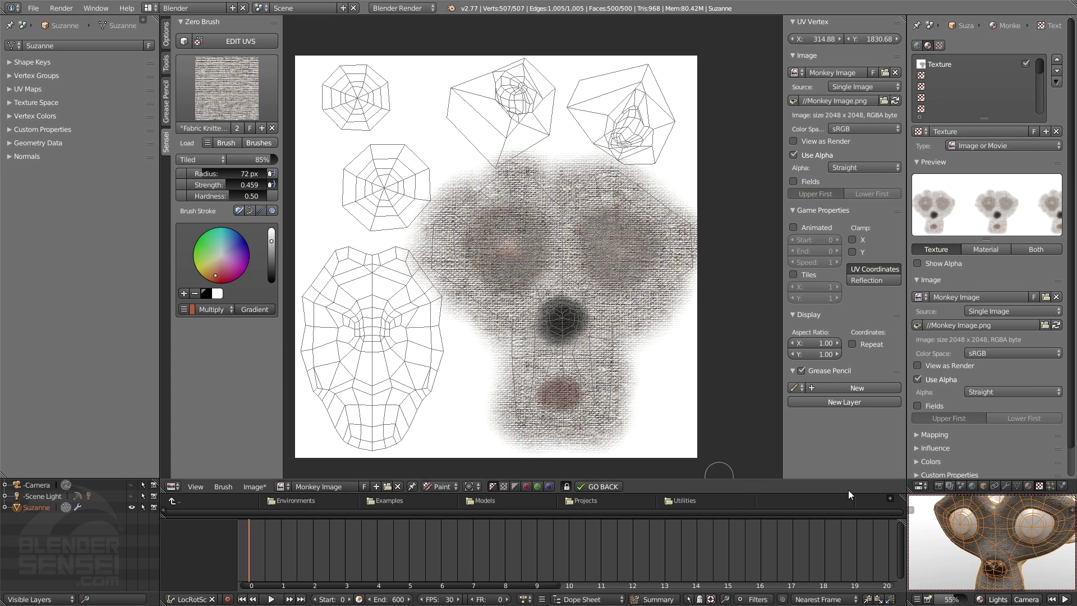
# Deepen the reddish brown tint on the mouth area of the face island
pyautogui.moveTo(984, 570); pyautogui.dragTo(982, 527, button='middle')
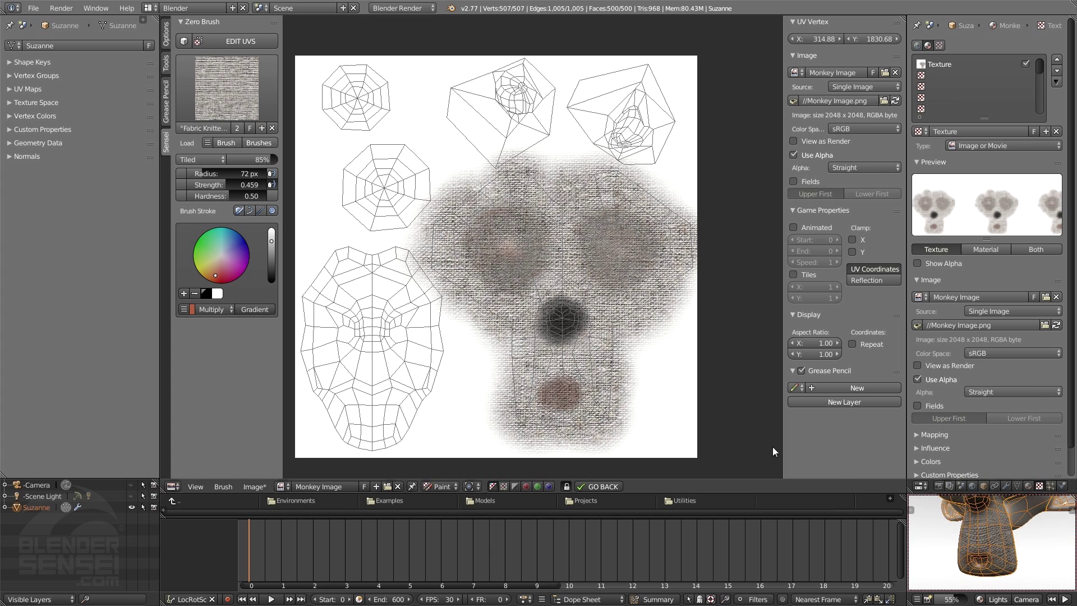
pyautogui.moveTo(570, 382); pyautogui.dragTo(566, 394)
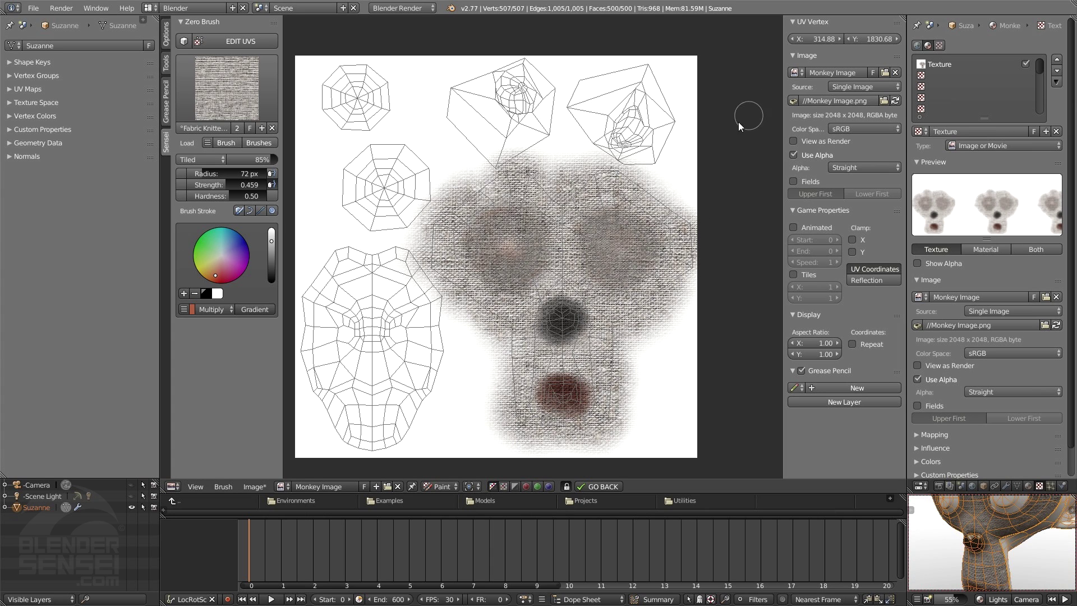
# Hide the brush settings and image properties beside the canvas and leave Edit Mode on the monkey head
pyautogui.press('t')
pyautogui.press('n')
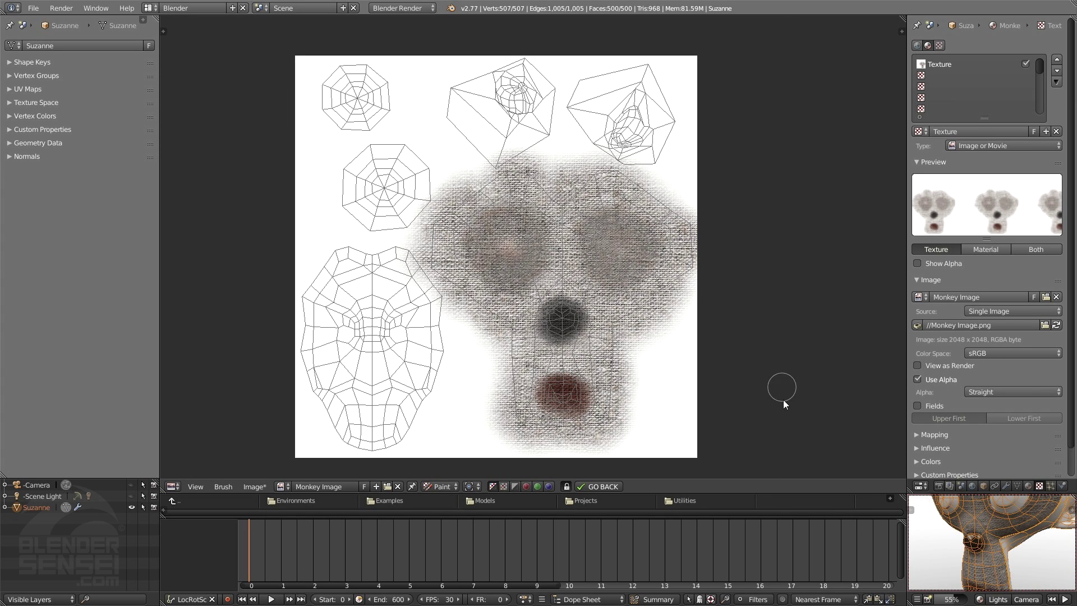
pyautogui.press('Tab')
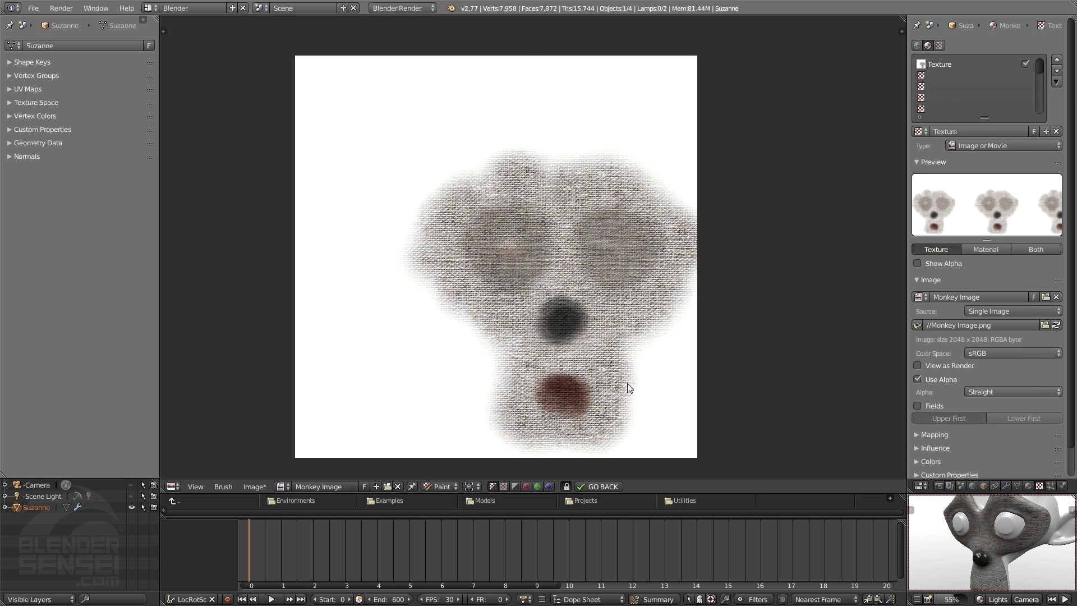
# Save the painted Monkey Image and open it for external editing in Photoshop
pyautogui.click(259, 486)
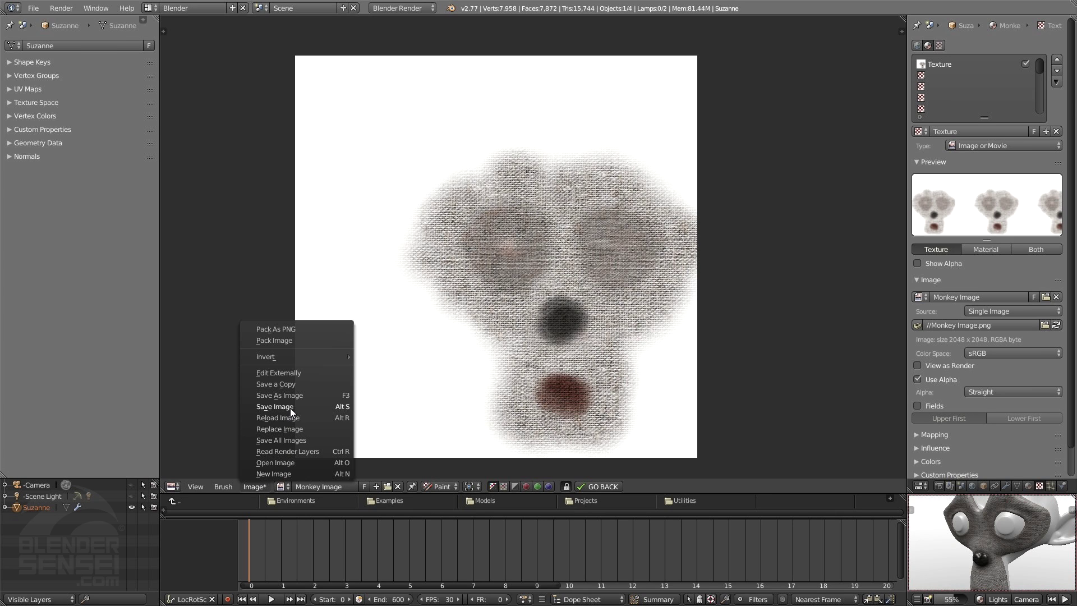
pyautogui.click(291, 407)
pyautogui.click(253, 486)
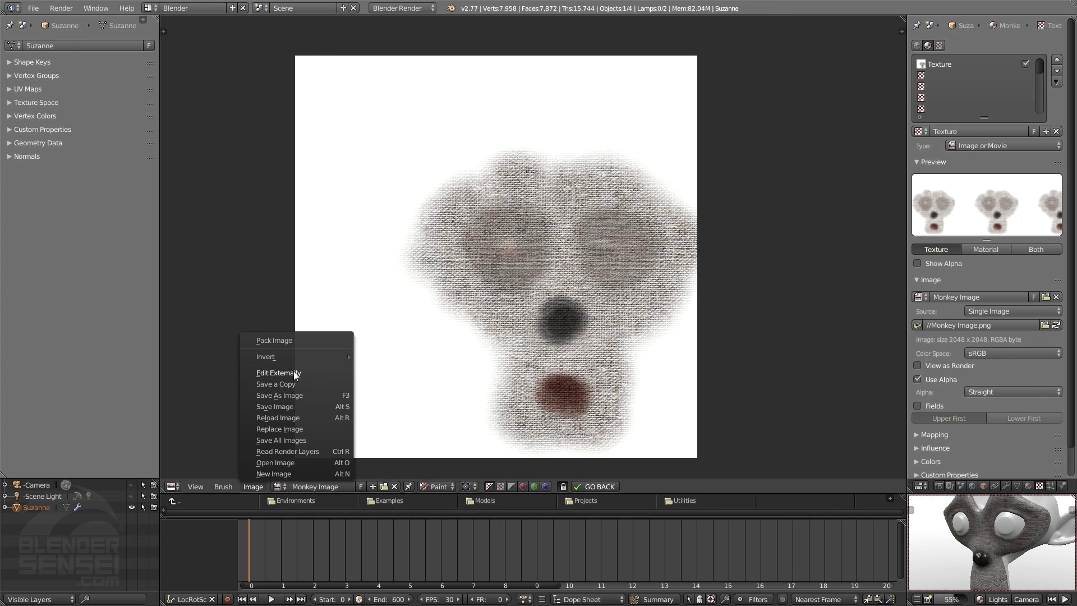
pyautogui.click(293, 373)
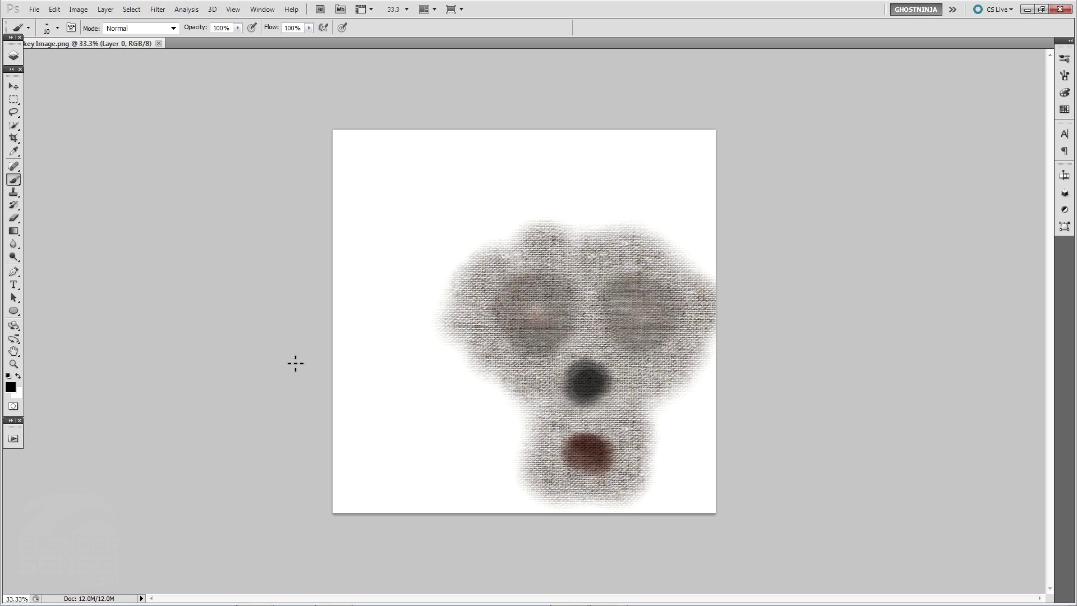
# Apply the Paint Daubs filter with brush size 3, sharpness 11 and the Simple brush type to the image
pyautogui.keyDown('alt'); pyautogui.scroll(2, 527, 431); pyautogui.keyUp('alt')
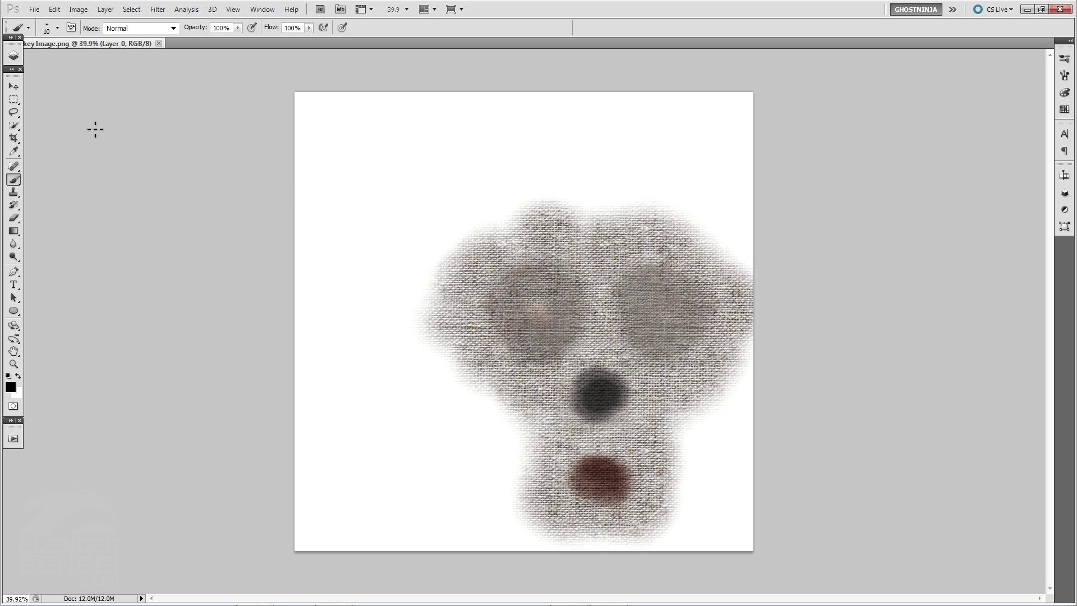
pyautogui.click(158, 9)
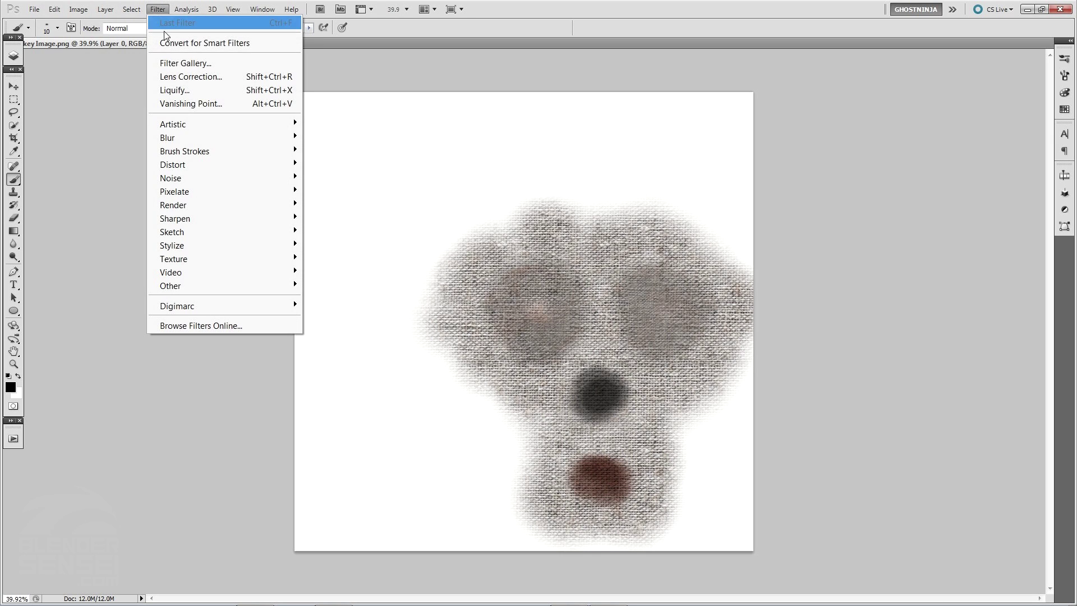
pyautogui.click(203, 64)
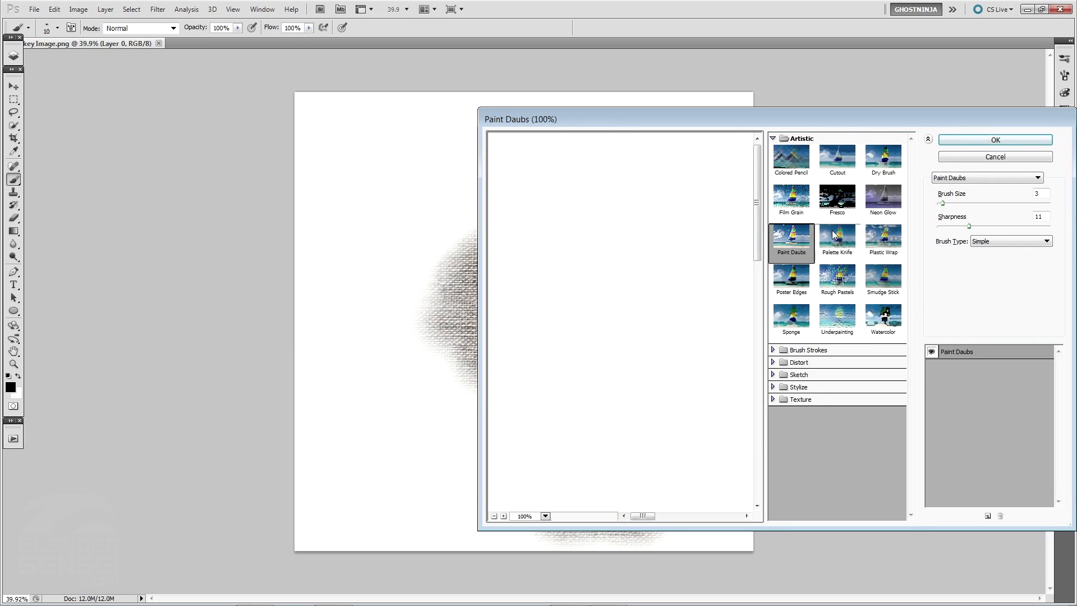
pyautogui.click(934, 161)
pyautogui.click(1027, 121)
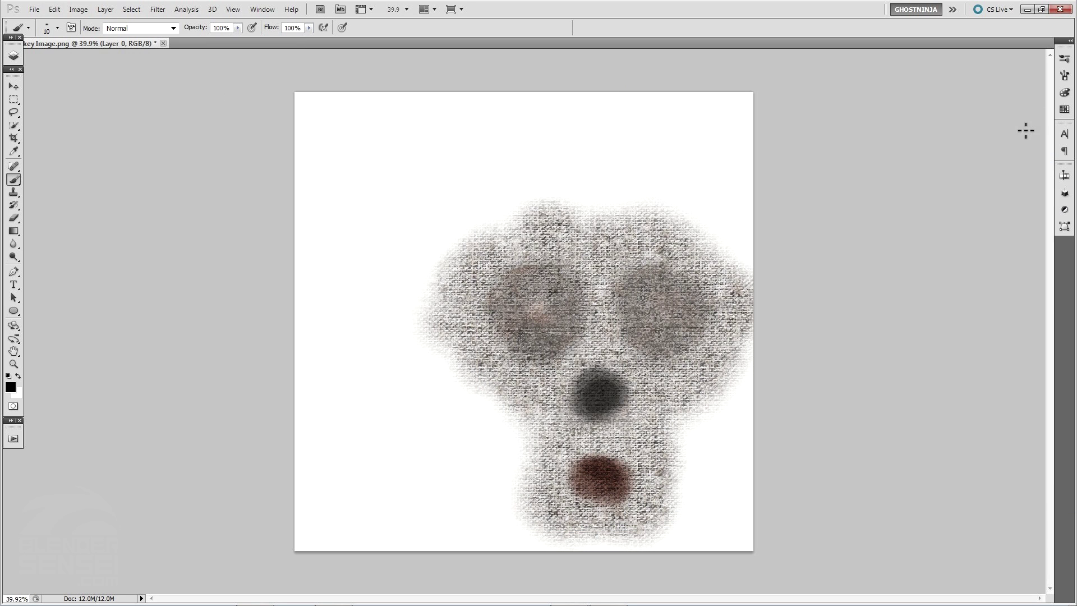
# Choose the segmented ring brush and stamp it in black at 600 px around both eye areas
pyautogui.click(57, 27)
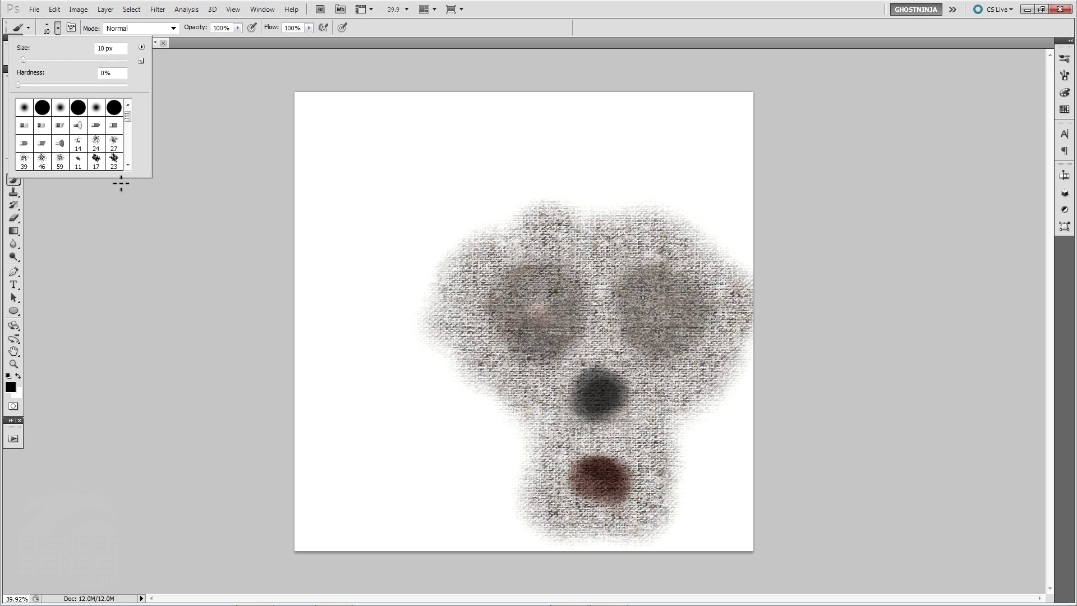
pyautogui.moveTo(148, 175); pyautogui.dragTo(184, 501)
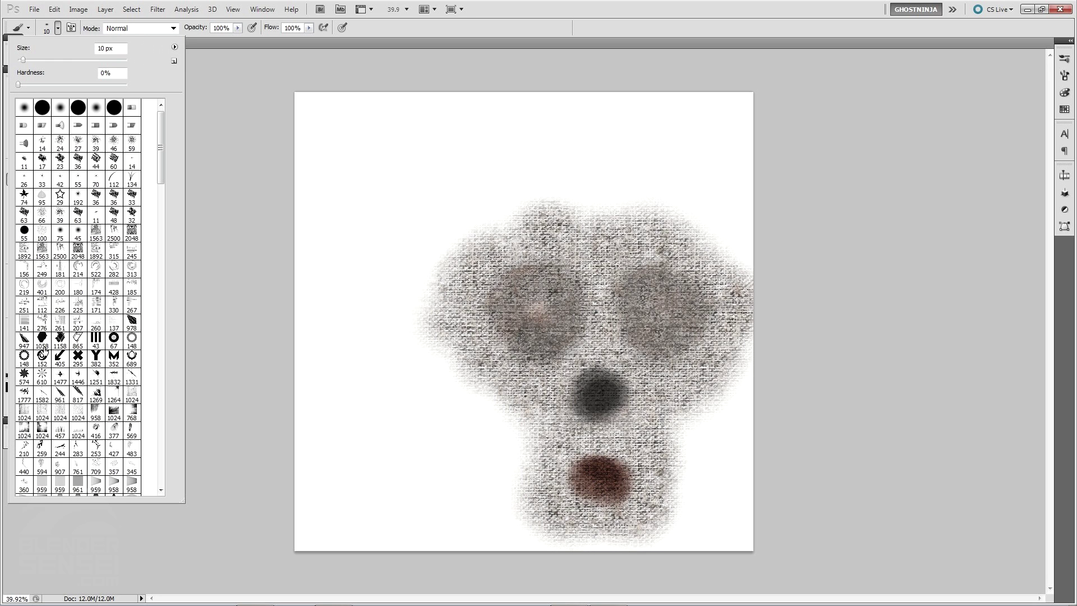
pyautogui.click(25, 359)
pyautogui.click(536, 314)
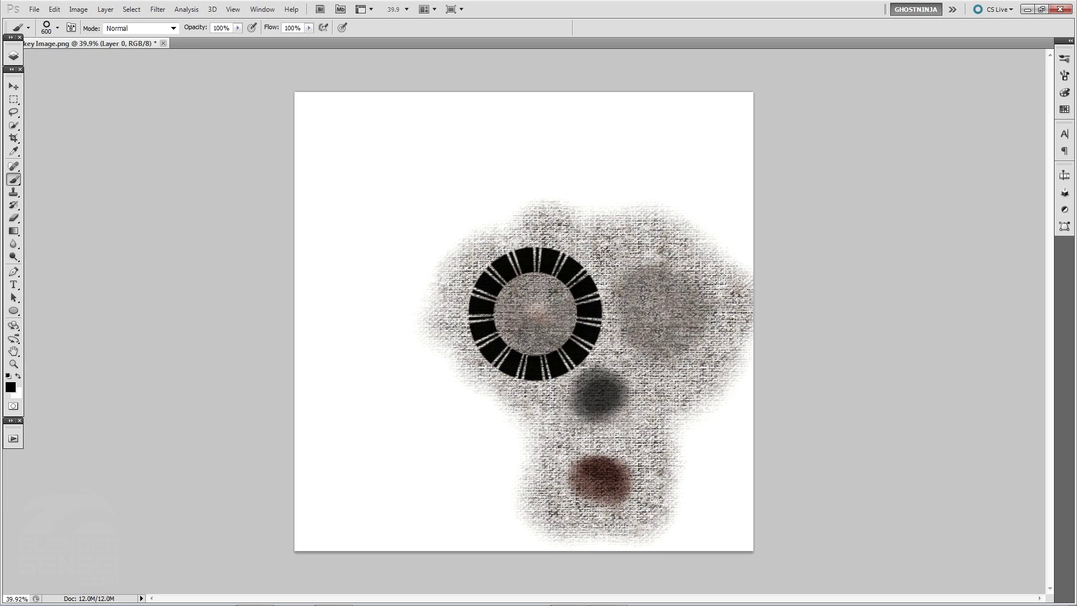
pyautogui.click(663, 308)
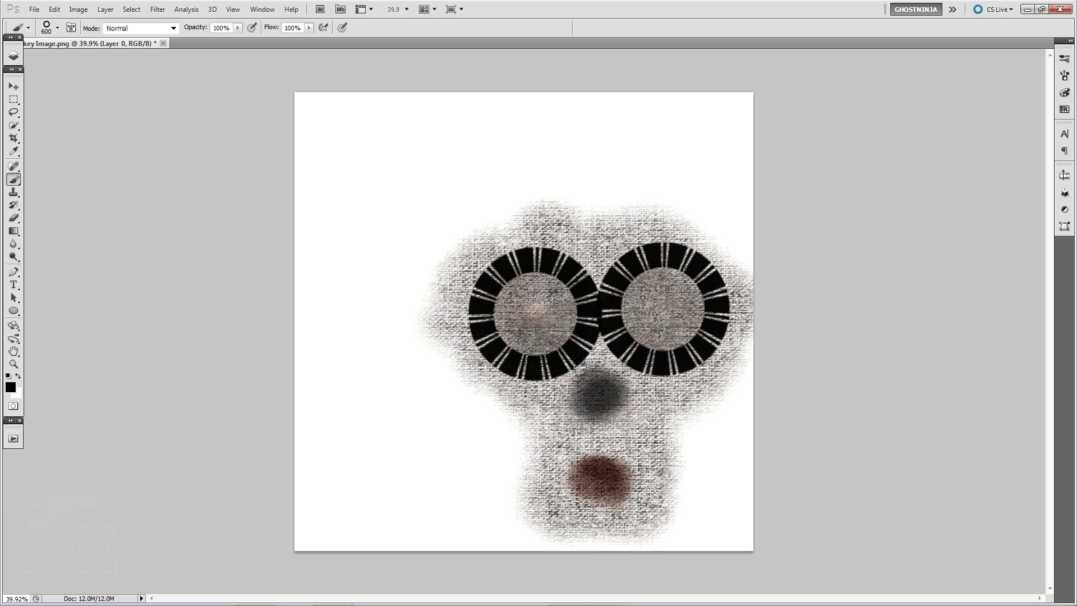
# Reduce the ring brush to 400 px and stamp it around the mouth area
pyautogui.press('[')
pyautogui.press('[')
pyautogui.click(598, 478)
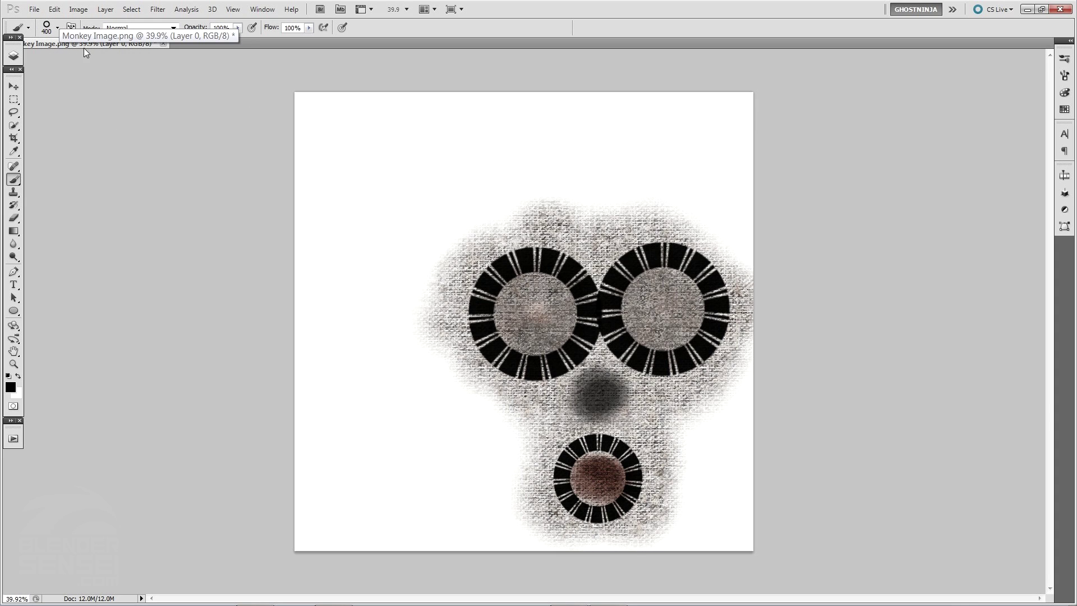
# Save the edited image, switch to Blender and reload Monkey Image.png so the monkey head uses the new version
pyautogui.click(34, 9)
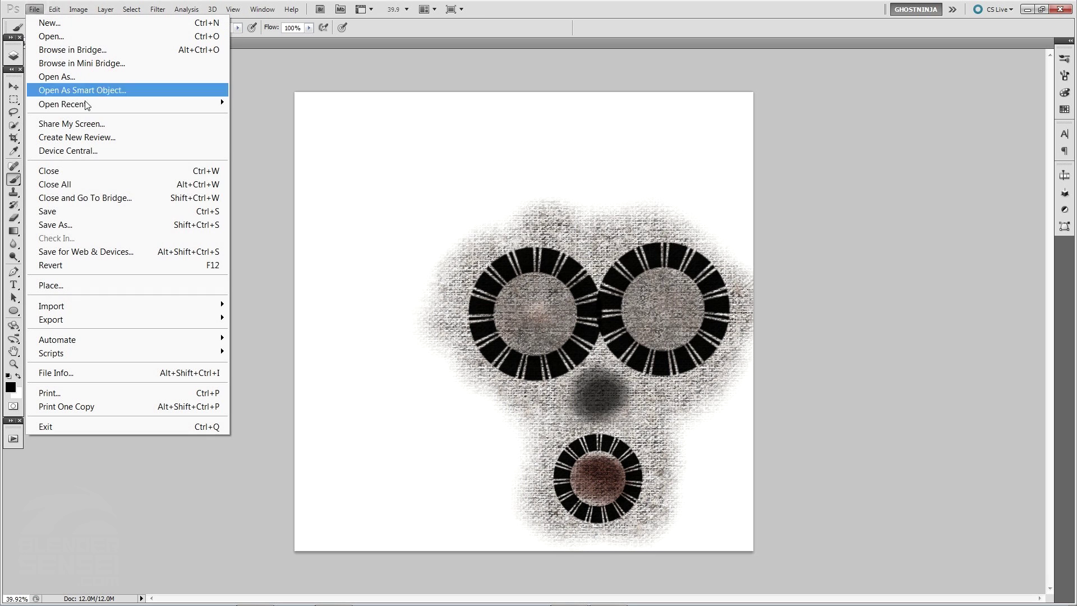
pyautogui.click(84, 214)
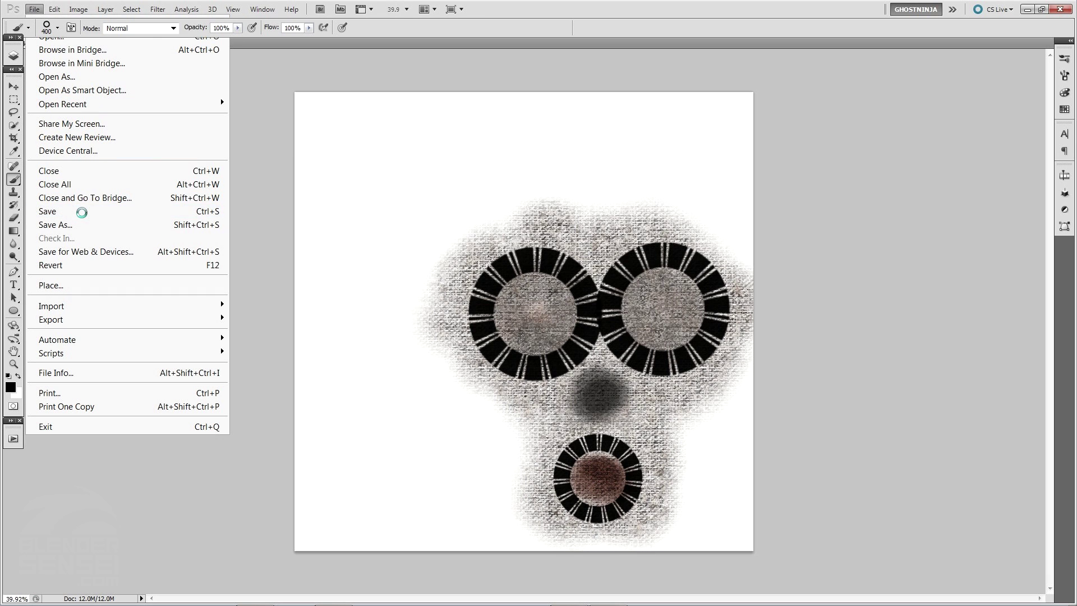
pyautogui.moveTo(26, 601)
pyautogui.click(569, 594)
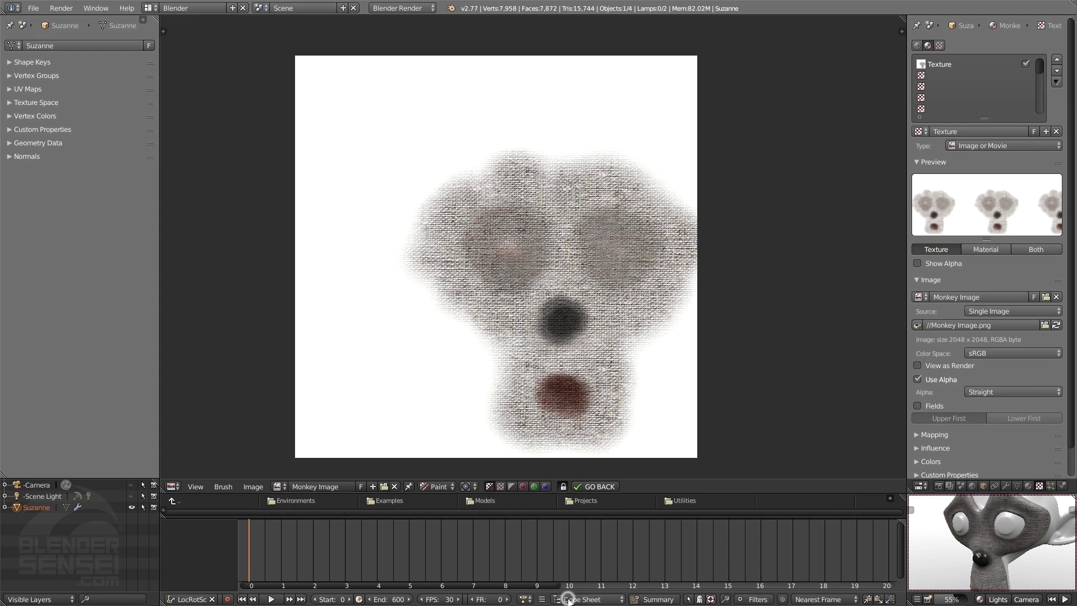
pyautogui.click(1059, 330)
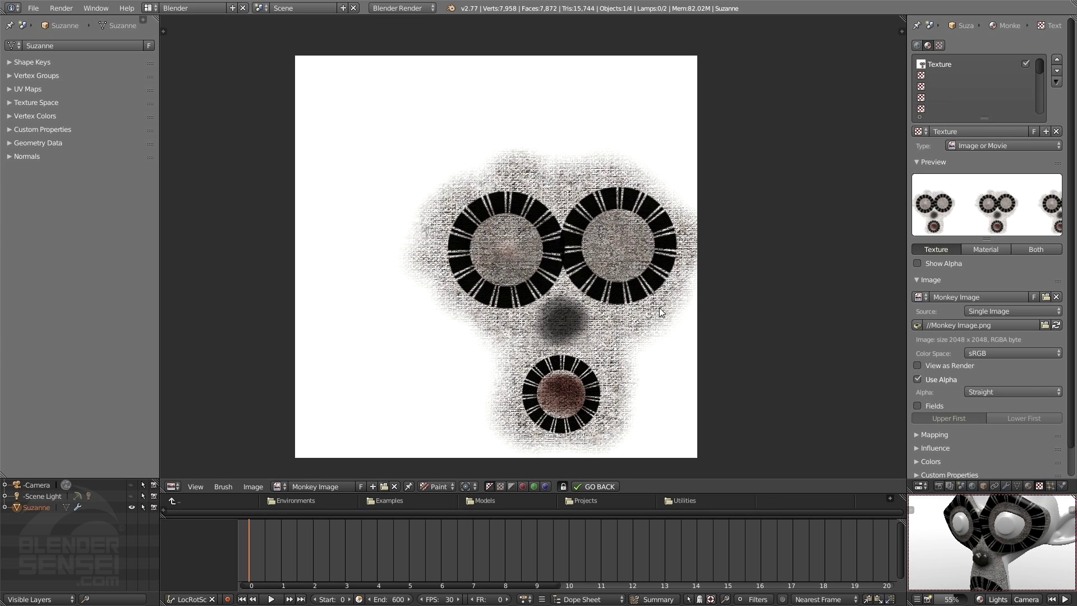
pyautogui.moveTo(1010, 536)
pyautogui.mouseDown(button='middle')
pyautogui.moveTo(1001, 557)
pyautogui.moveTo(997, 542)
pyautogui.moveTo(1032, 520)
pyautogui.moveTo(981, 530)
pyautogui.moveTo(1020, 563)
pyautogui.moveTo(998, 564)
pyautogui.mouseUp(button='middle')
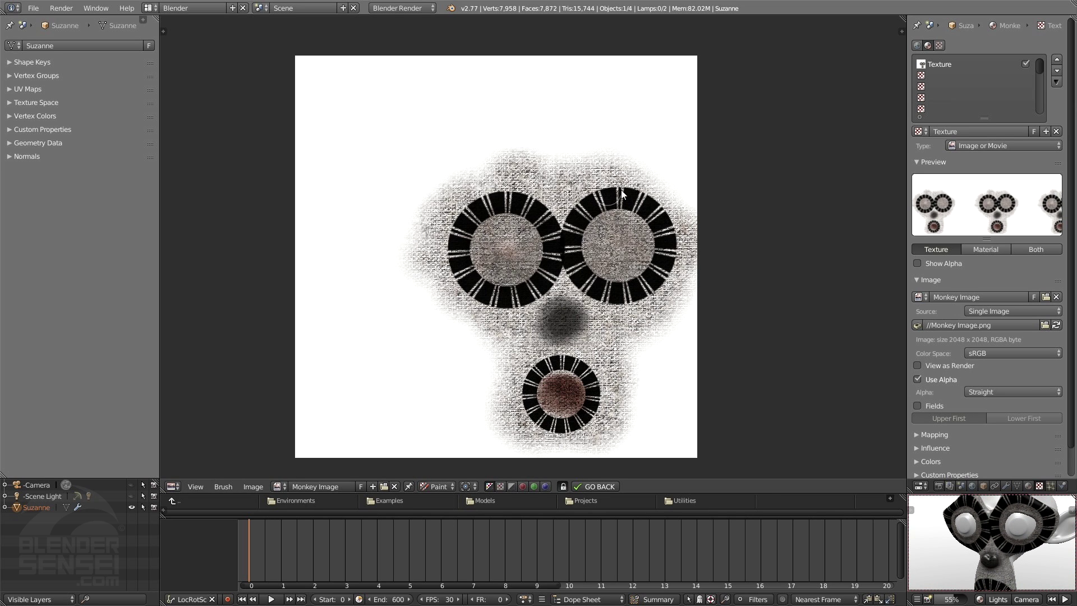
# In Edit Mode, change the image editor from Paint to View mode and export the UV layout to the Desktop as monkey uvs.png
pyautogui.press('Tab')
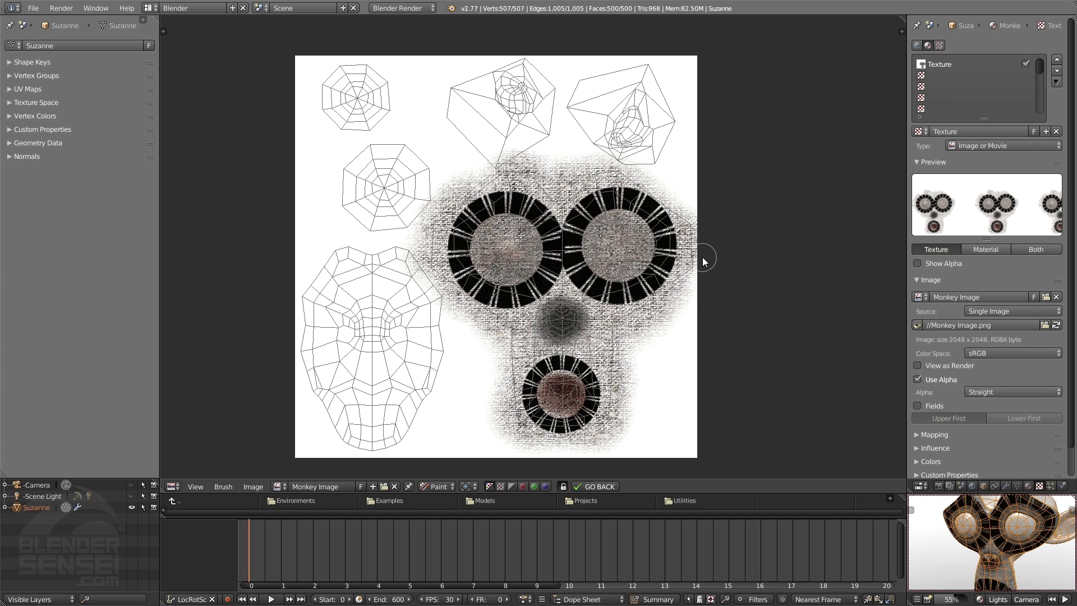
pyautogui.click(441, 487)
pyautogui.click(442, 474)
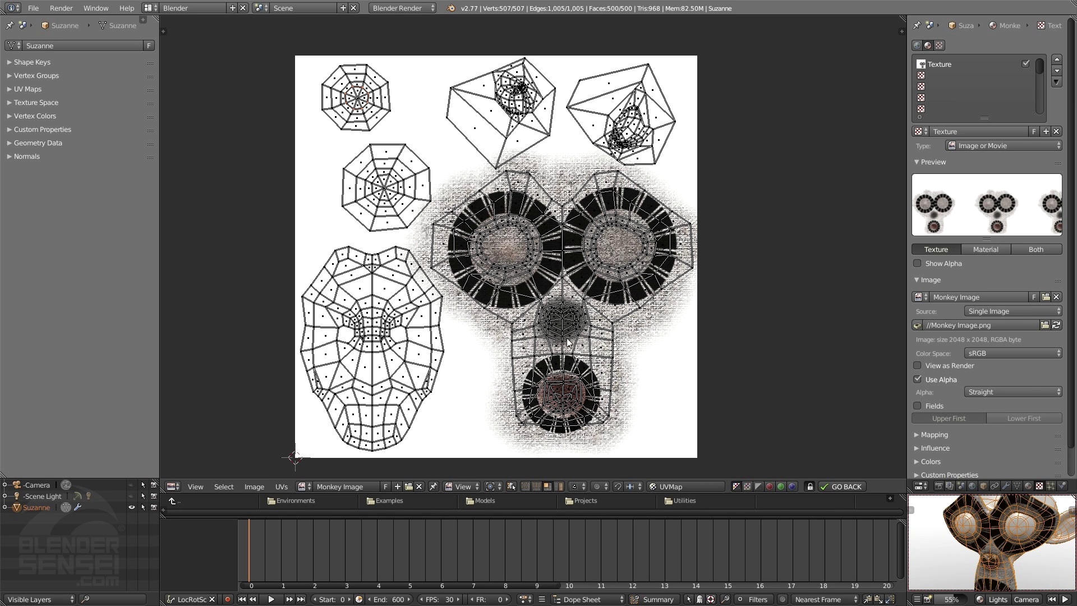
pyautogui.click(281, 486)
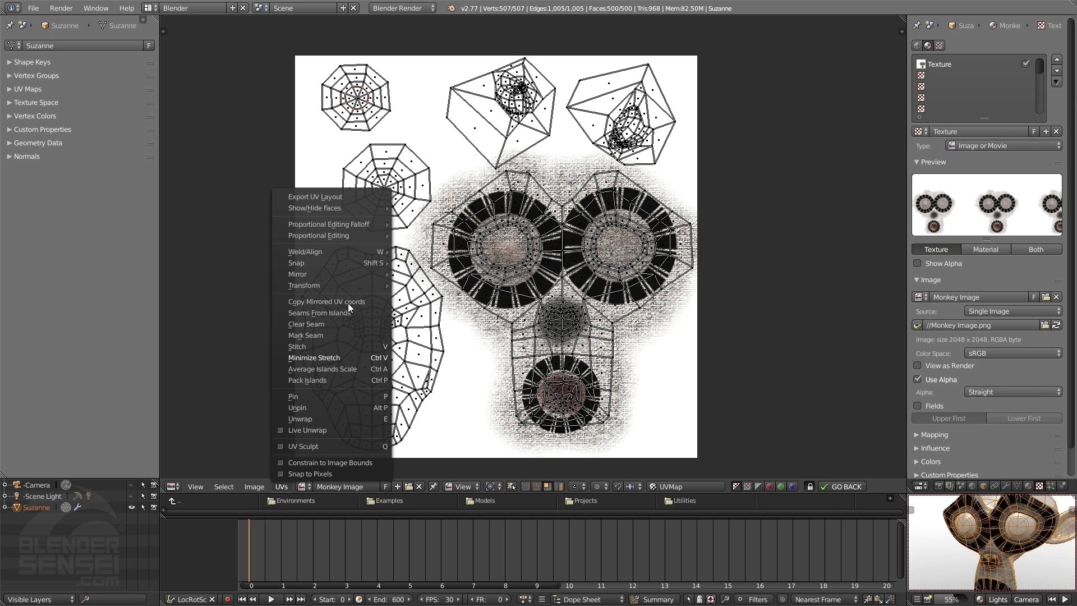
pyautogui.click(334, 197)
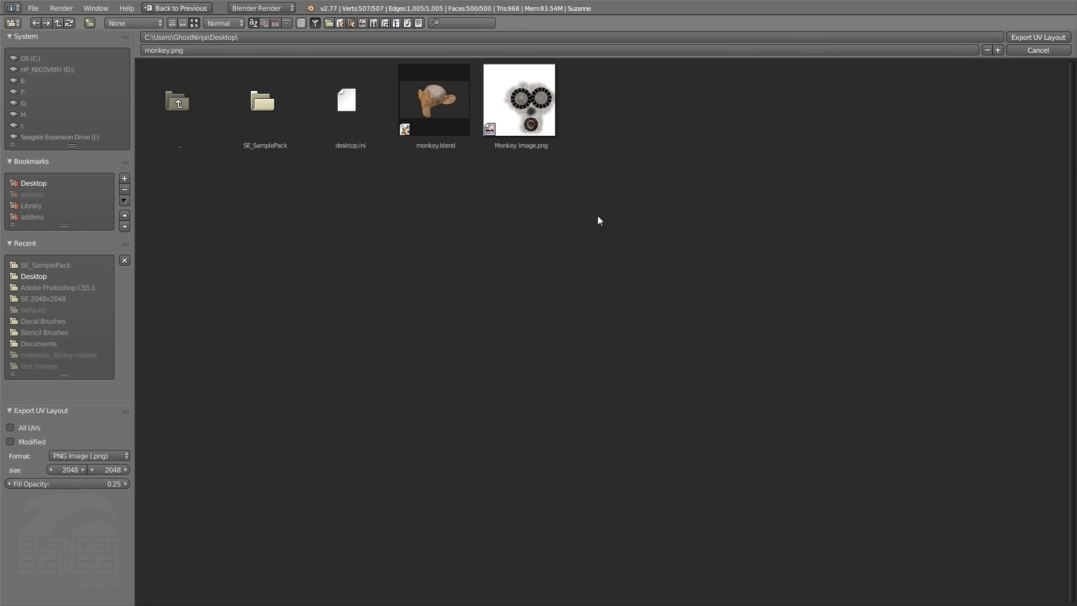
pyautogui.click(216, 51)
pyautogui.write('monke')
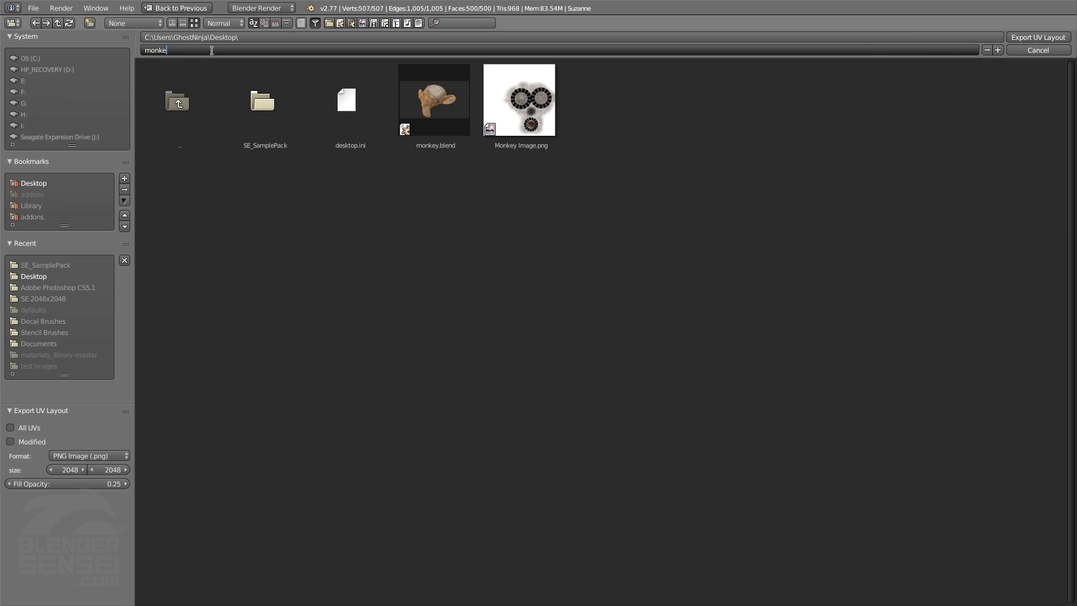
pyautogui.write('y uvs.png')
pyautogui.click(1050, 38)
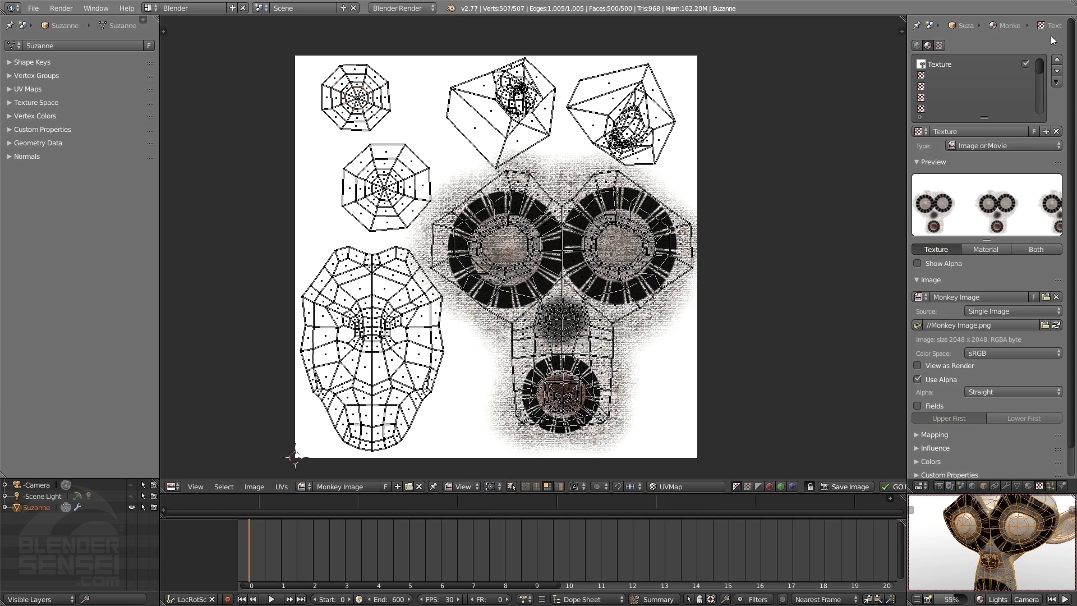
# Switch to Photoshop and place monkey uvs.png over the painted image at its original size
pyautogui.press('super')
pyautogui.click(609, 592)
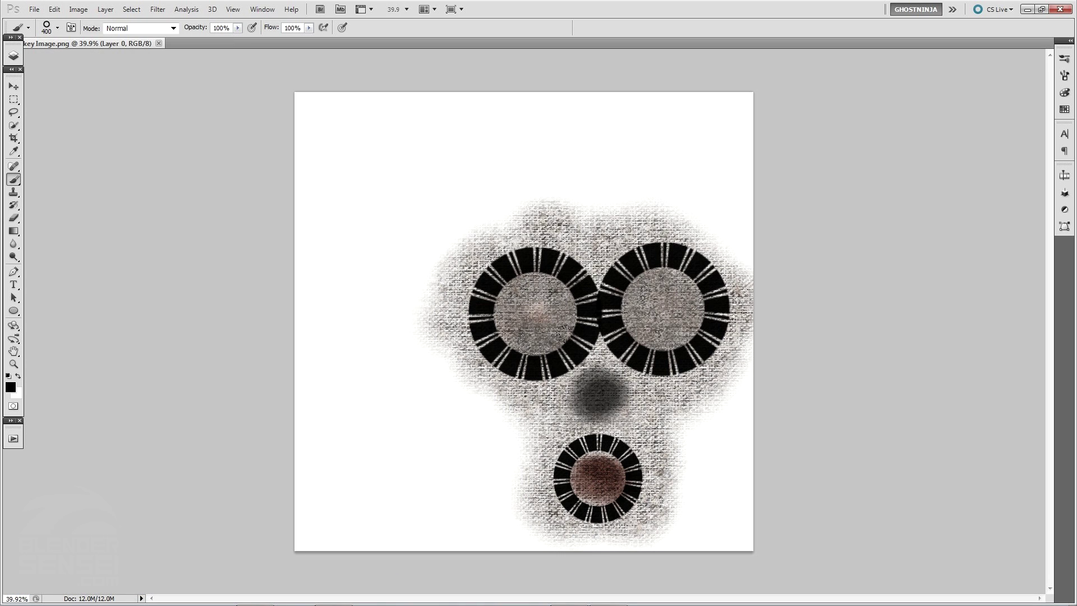
pyautogui.click(34, 9)
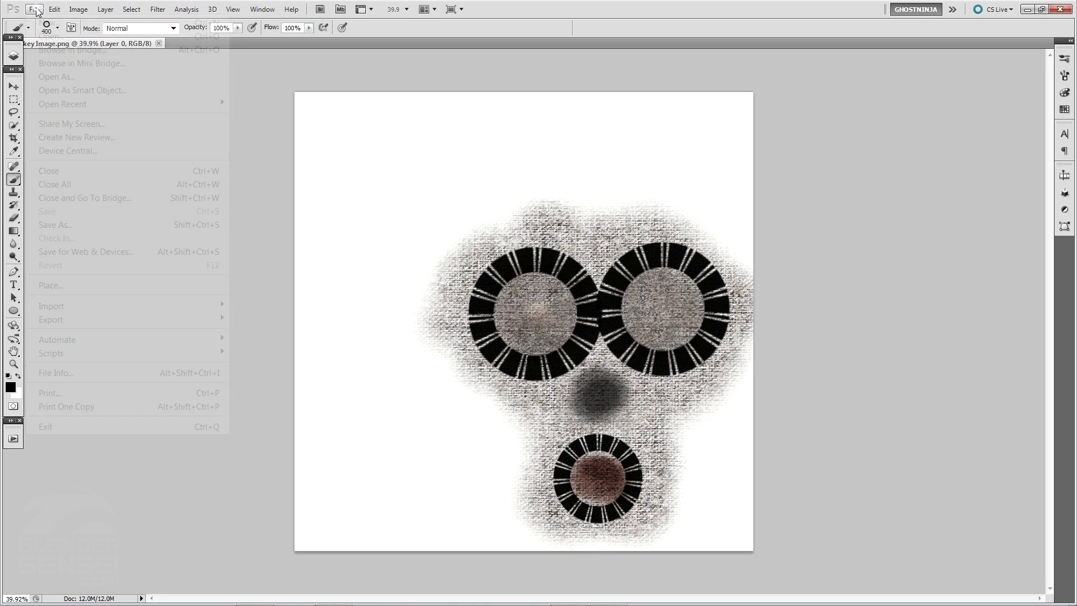
pyautogui.click(93, 285)
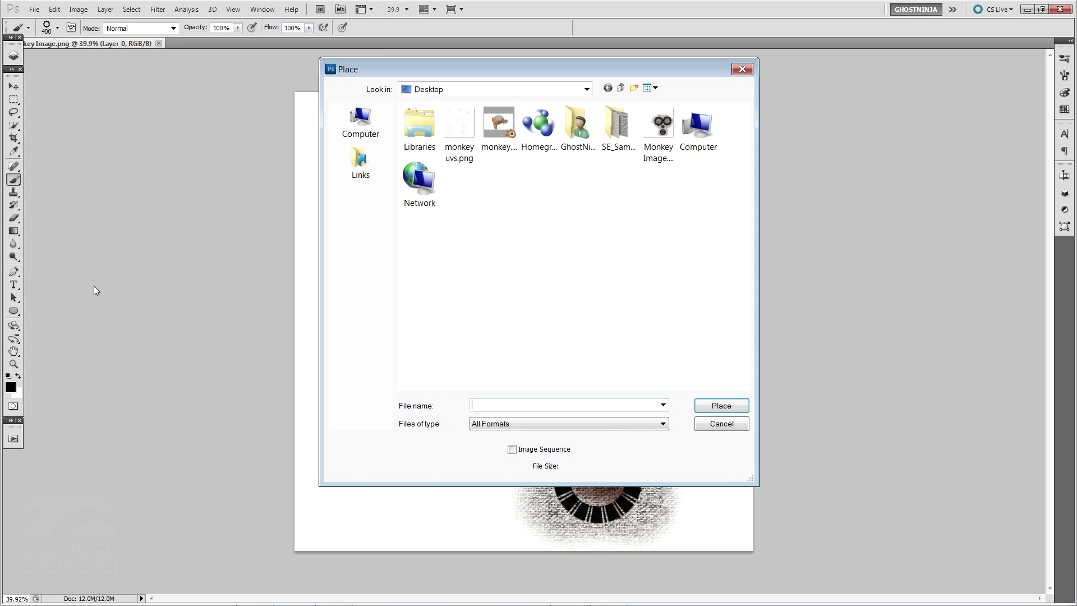
pyautogui.doubleClick(459, 132)
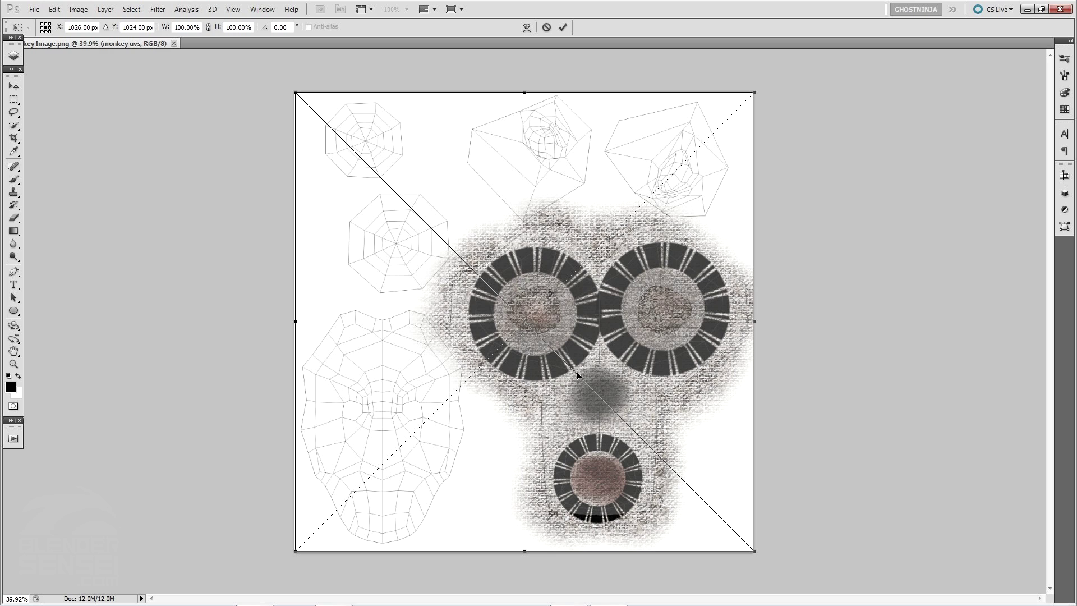
pyautogui.click(16, 88)
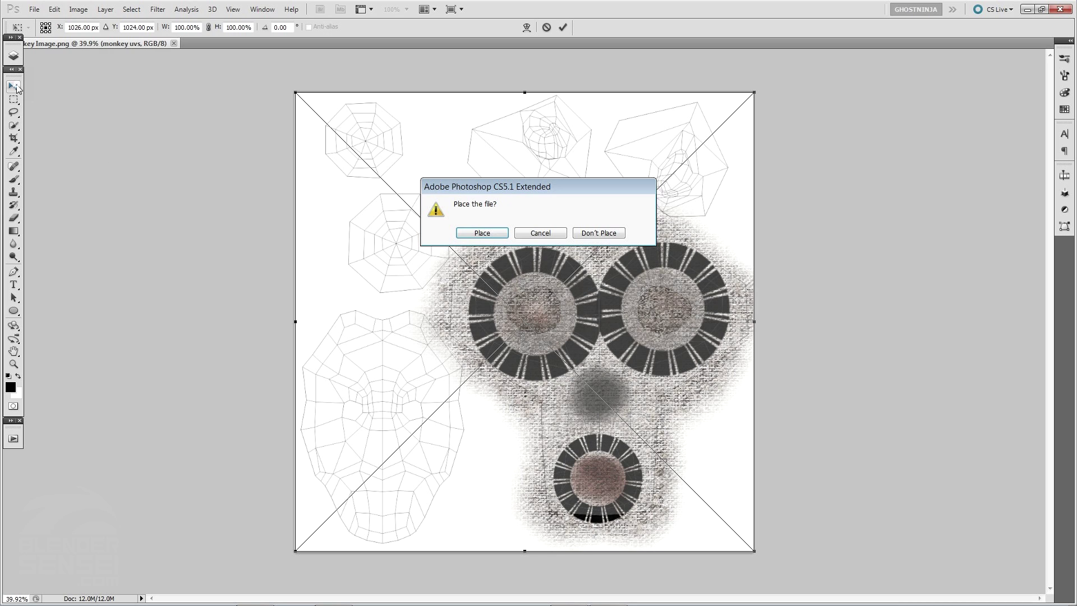
pyautogui.click(480, 232)
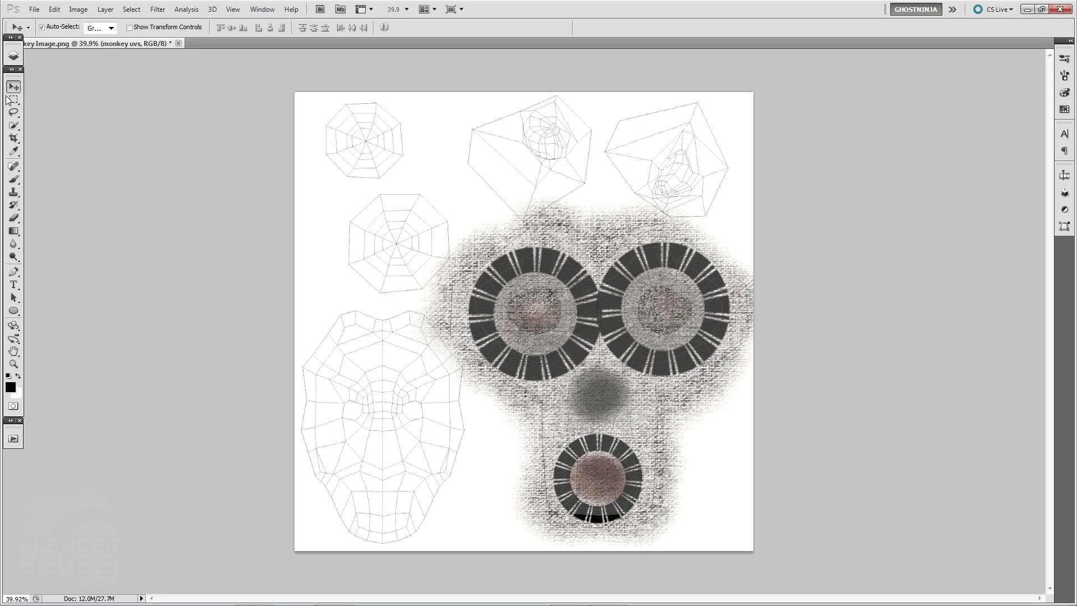
# Make Layer 0, the painted layer below the UV overlay, the active layer
pyautogui.click(14, 57)
pyautogui.click(96, 139)
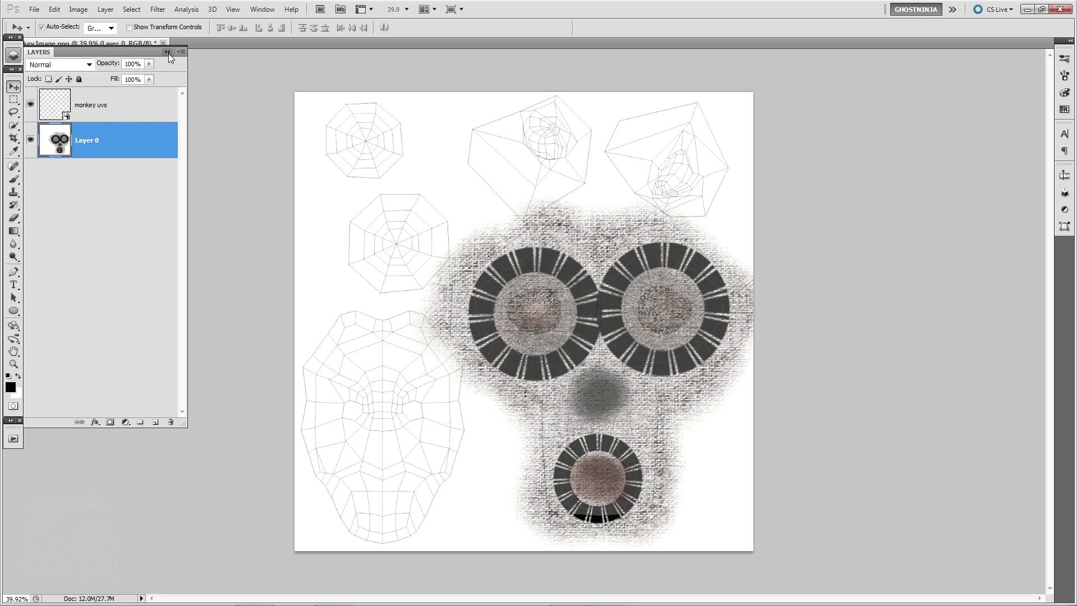
pyautogui.click(167, 52)
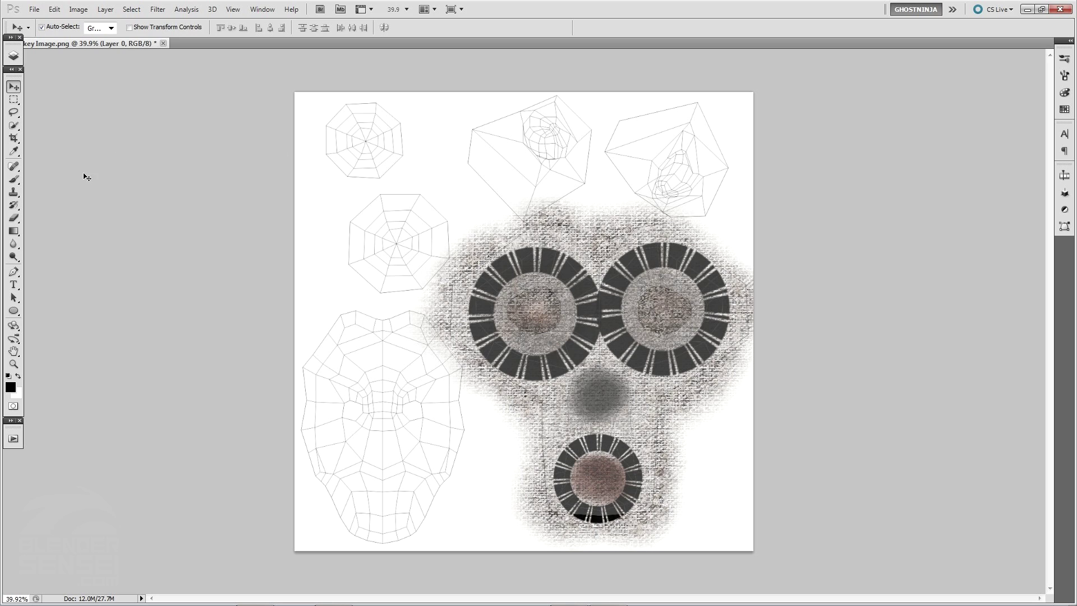
# Choose the 574 px spiky starburst brush tip for the Brush tool and reduce its size to 250 px
pyautogui.click(14, 179)
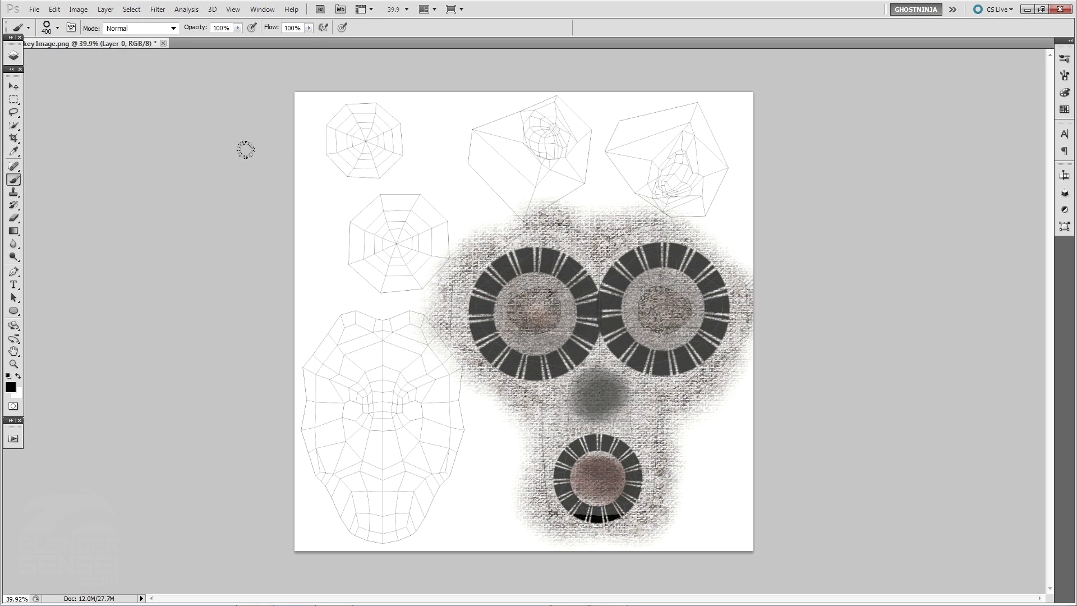
pyautogui.click(58, 28)
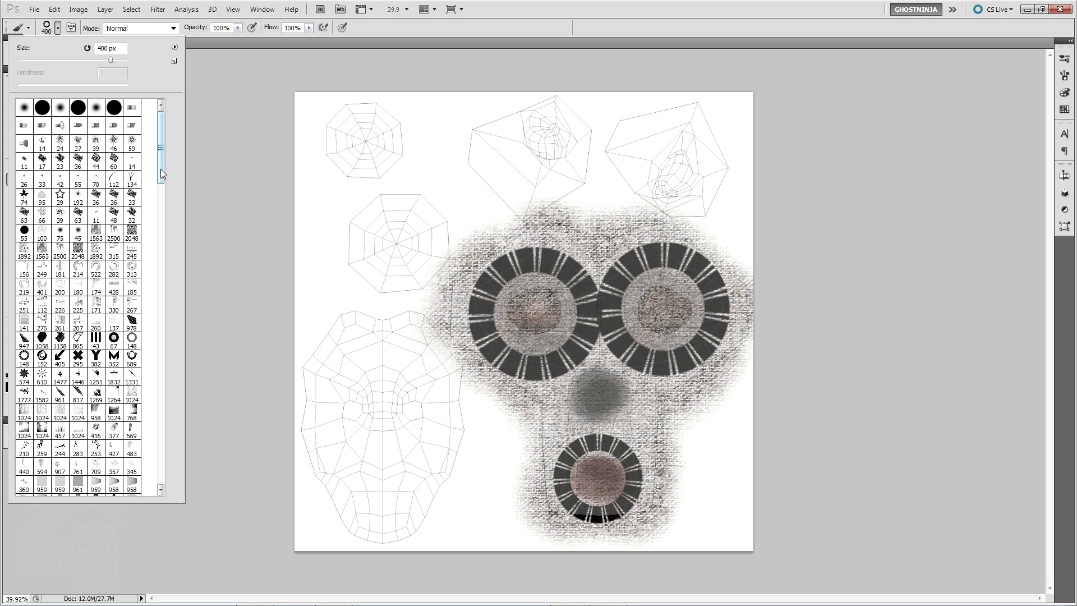
pyautogui.moveTo(161, 170); pyautogui.dragTo(161, 203)
pyautogui.click(24, 203)
pyautogui.click(224, 140)
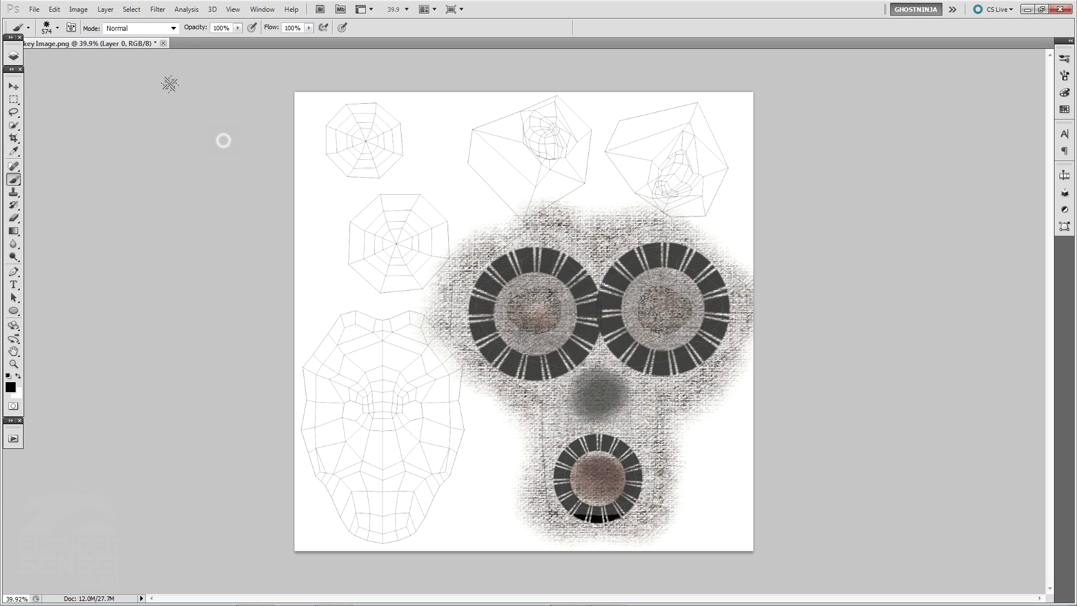
pyautogui.press('[')
pyautogui.press('[')
pyautogui.press('[')
pyautogui.press('[')
# Set the foreground colour to a saturated green, #11b215
pyautogui.click(13, 387)
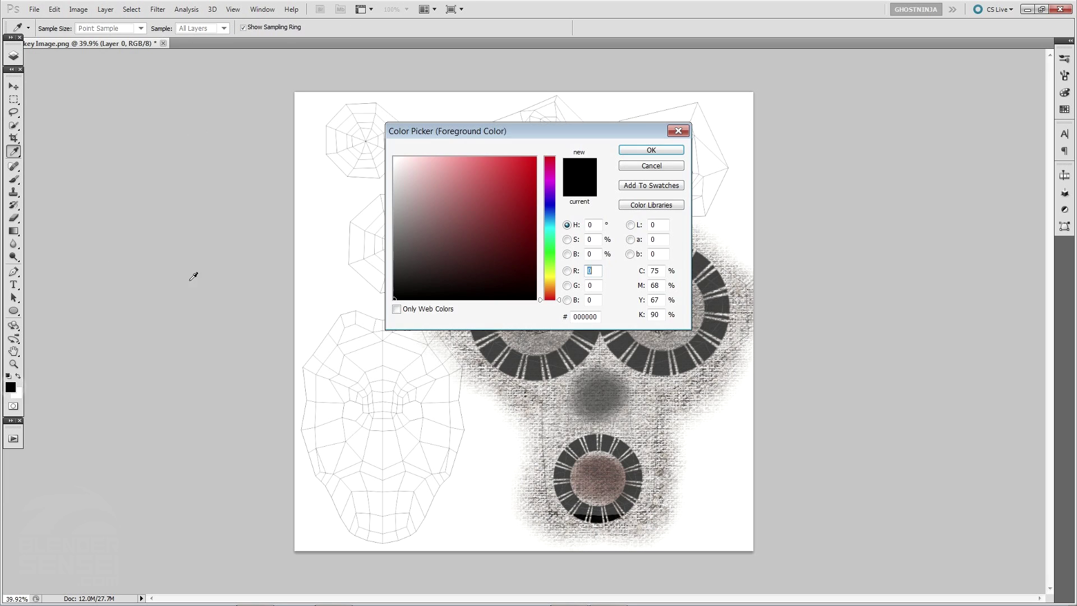
pyautogui.click(548, 206)
pyautogui.click(547, 252)
pyautogui.moveTo(493, 220); pyautogui.dragTo(523, 200)
pyautogui.click(642, 156)
# Paint green starbursts over the two circular eye UV islands, using brush sizes of 250 px and 125 px
pyautogui.moveTo(359, 131)
pyautogui.mouseDown()
pyautogui.moveTo(367, 143)
pyautogui.moveTo(349, 120)
pyautogui.mouseUp()
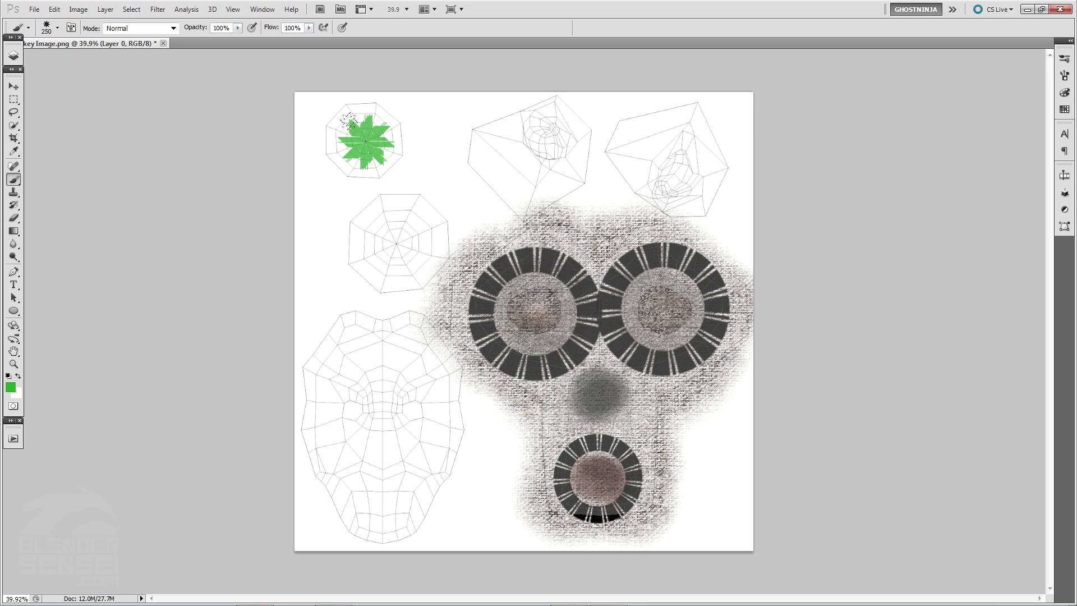
pyautogui.moveTo(381, 227)
pyautogui.mouseDown()
pyautogui.moveTo(412, 258)
pyautogui.moveTo(387, 236)
pyautogui.moveTo(398, 209)
pyautogui.moveTo(381, 199)
pyautogui.moveTo(362, 221)
pyautogui.moveTo(359, 250)
pyautogui.moveTo(378, 230)
pyautogui.mouseUp()
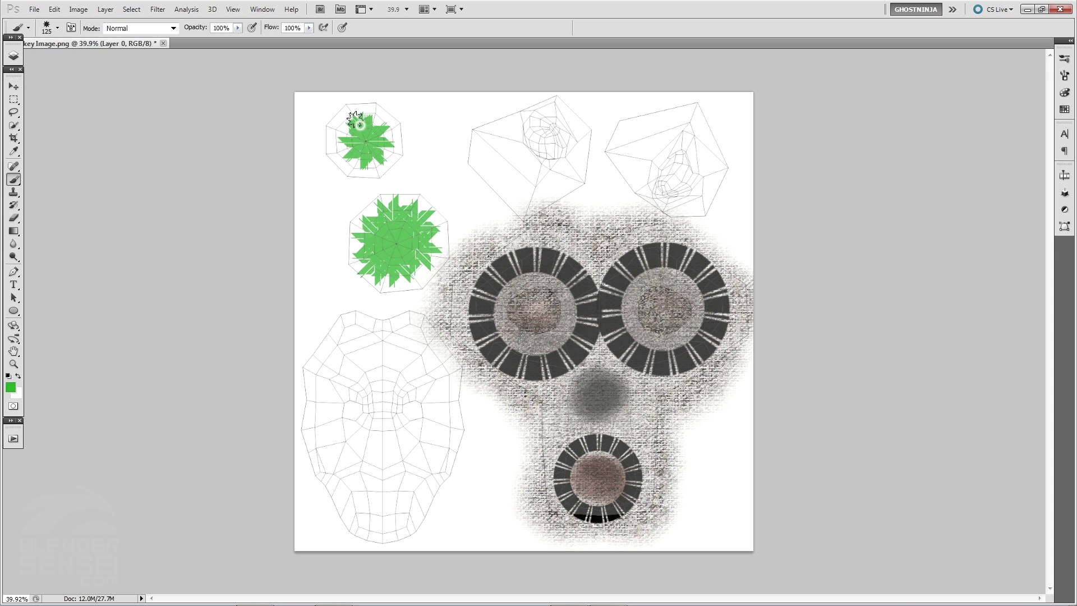
pyautogui.moveTo(356, 116)
pyautogui.mouseDown()
pyautogui.moveTo(339, 130)
pyautogui.moveTo(380, 151)
pyautogui.moveTo(386, 130)
pyautogui.moveTo(367, 121)
pyautogui.mouseUp()
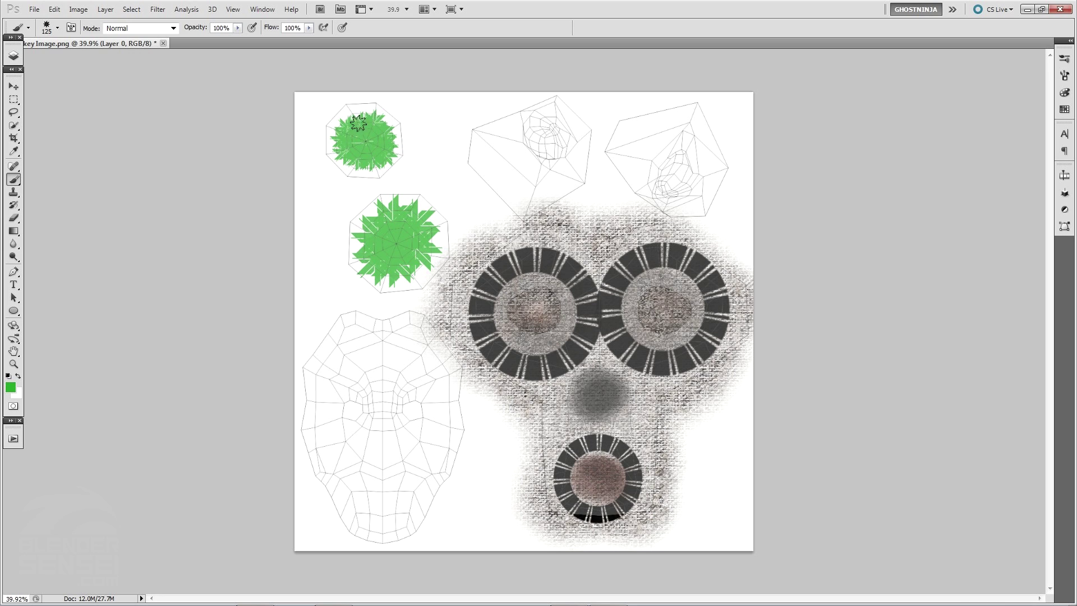
pyautogui.moveTo(376, 220); pyautogui.dragTo(383, 238)
# Change the foreground colour to a pale yellowish green and paint the centres of both green eye shapes
pyautogui.click(11, 386)
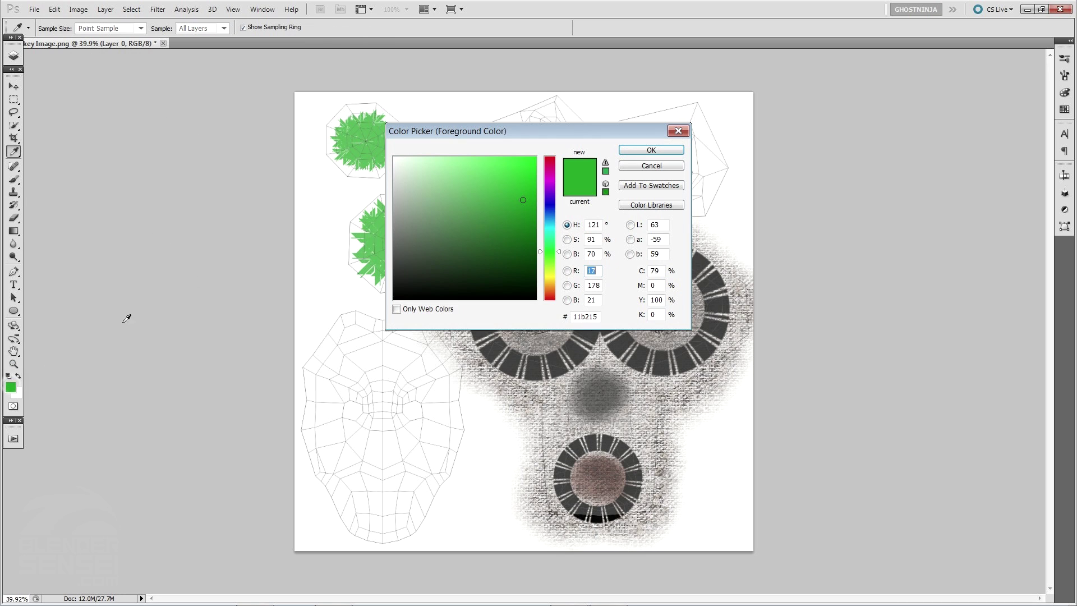
pyautogui.moveTo(504, 173); pyautogui.dragTo(469, 159)
pyautogui.click(549, 262)
pyautogui.click(651, 150)
pyautogui.press('b')
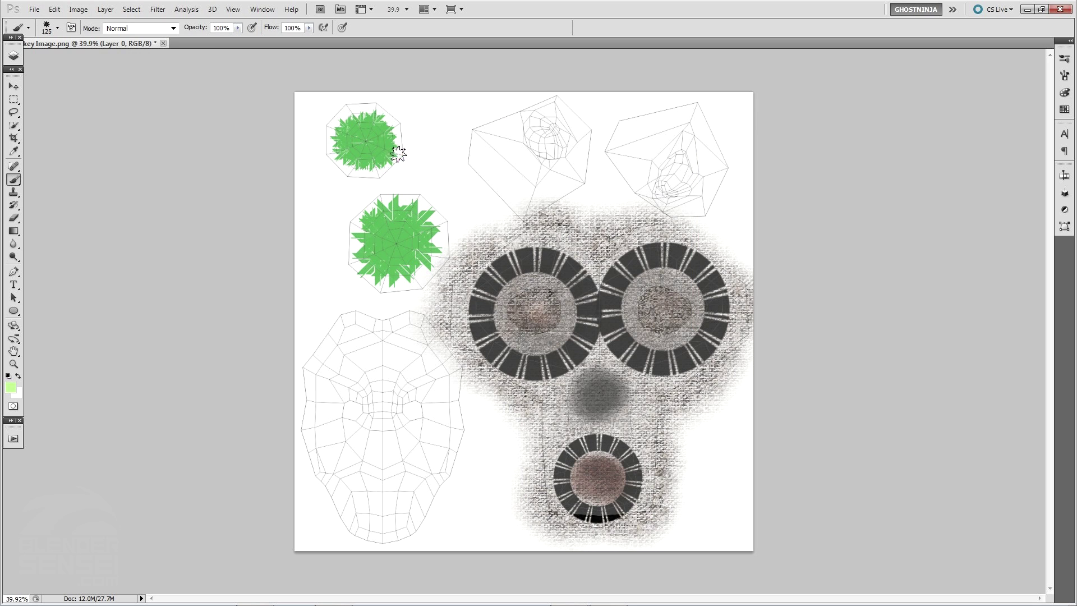
pyautogui.moveTo(396, 153)
pyautogui.mouseDown()
pyautogui.moveTo(354, 138)
pyautogui.moveTo(374, 152)
pyautogui.mouseUp()
pyautogui.moveTo(384, 228)
pyautogui.mouseDown()
pyautogui.moveTo(393, 247)
pyautogui.moveTo(409, 244)
pyautogui.moveTo(393, 224)
pyautogui.moveTo(420, 246)
pyautogui.mouseUp()
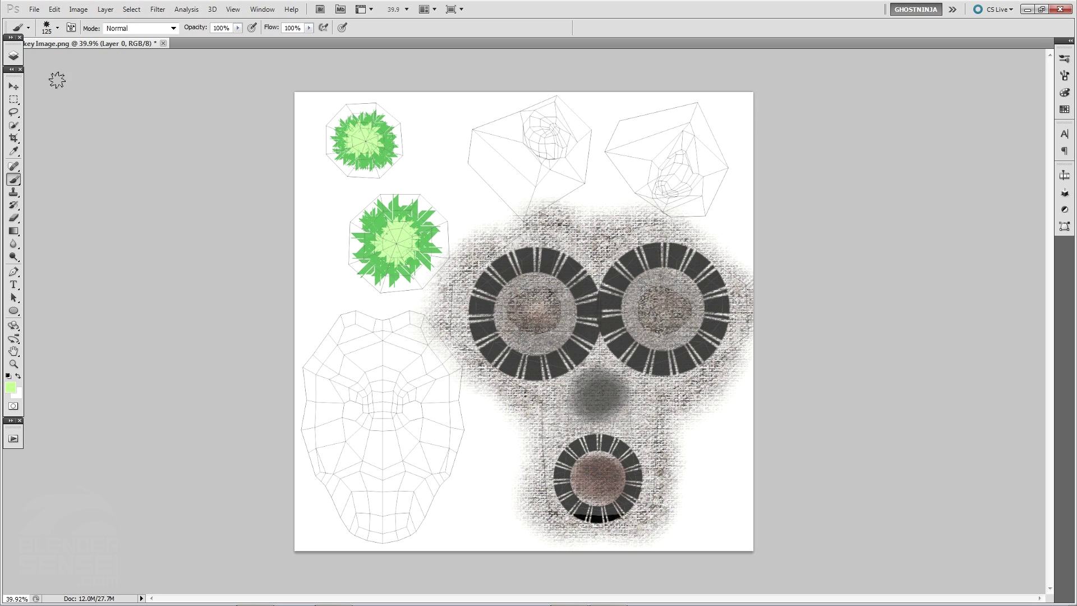
# Hide the monkey uvs overlay layer so that only the painted layer shows
pyautogui.click(13, 56)
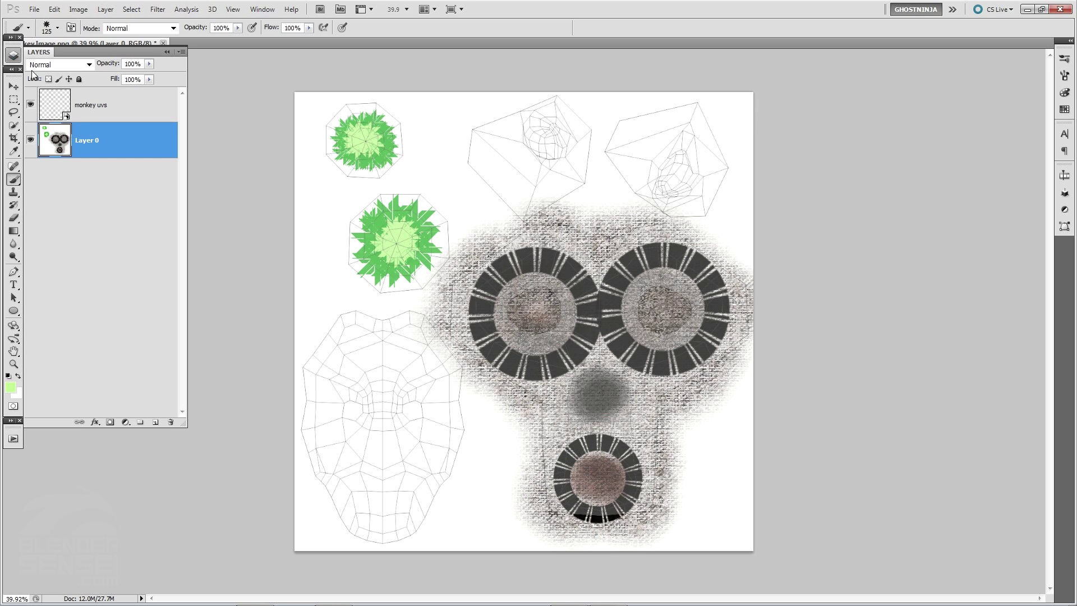
pyautogui.click(30, 106)
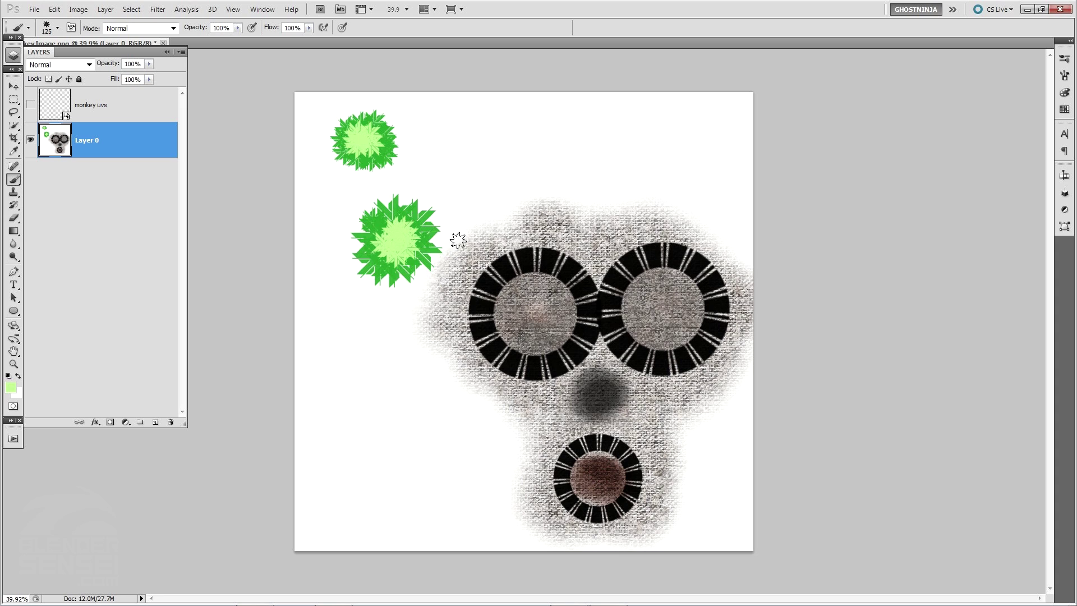
pyautogui.click(166, 52)
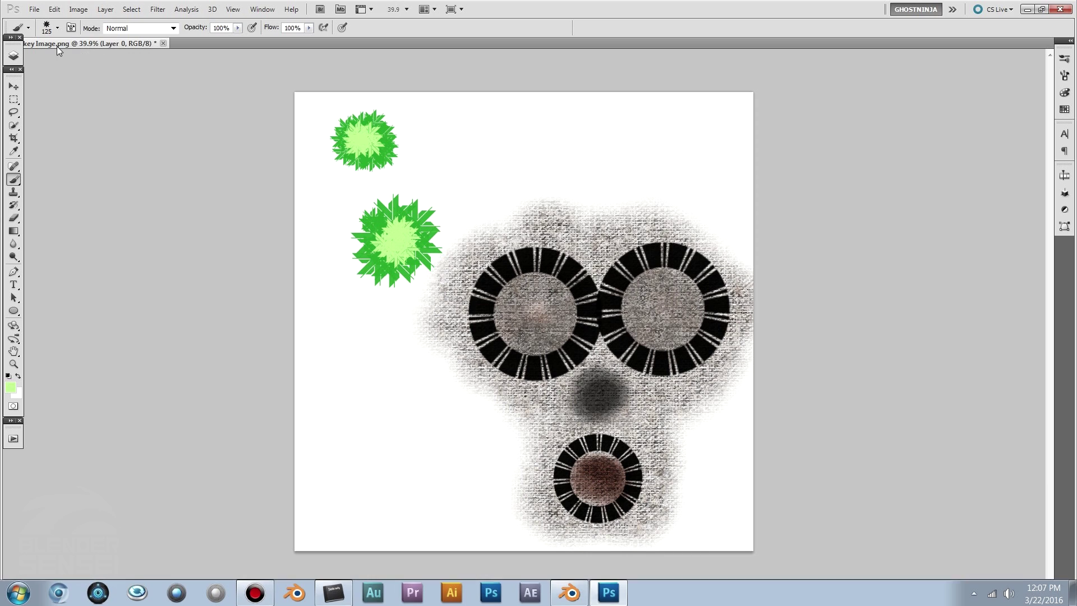
# Save the image in PNG format to the Desktop, overwriting Monkey Image.png and accepting the PNG options
pyautogui.click(35, 10)
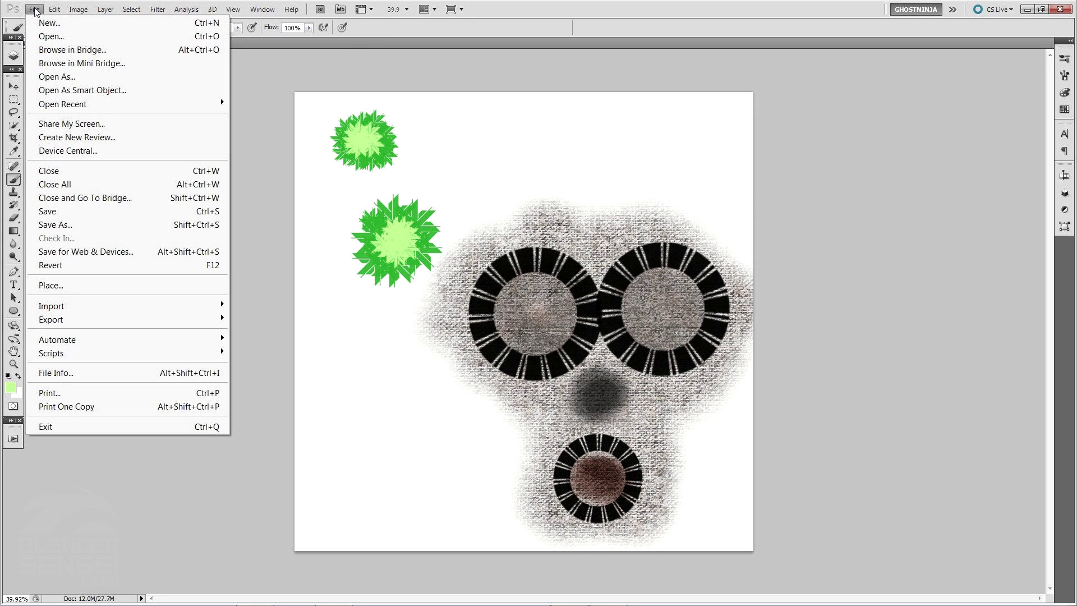
pyautogui.click(70, 211)
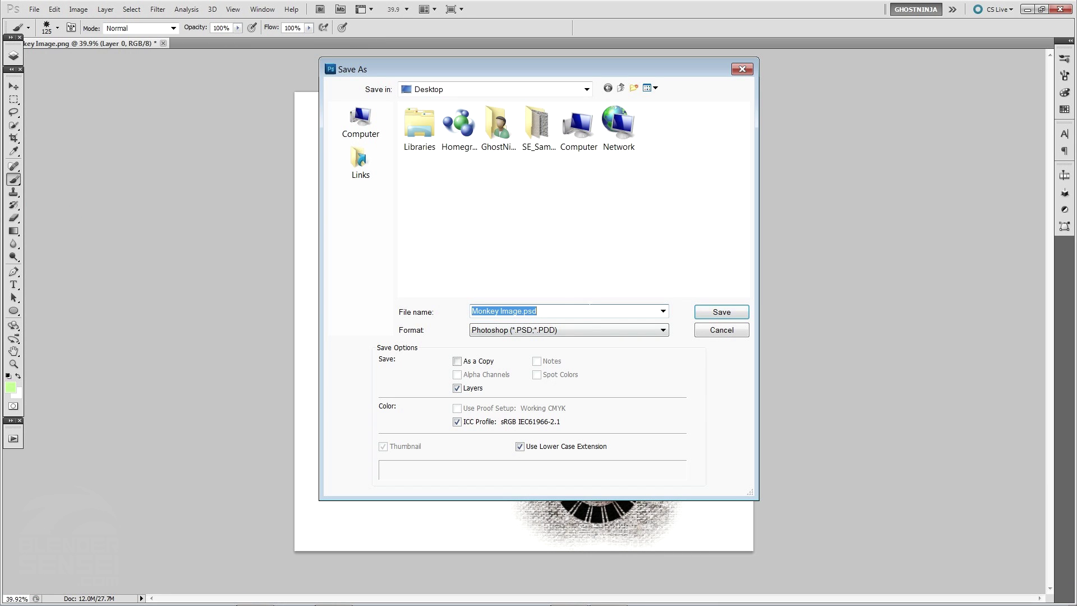
pyautogui.click(583, 332)
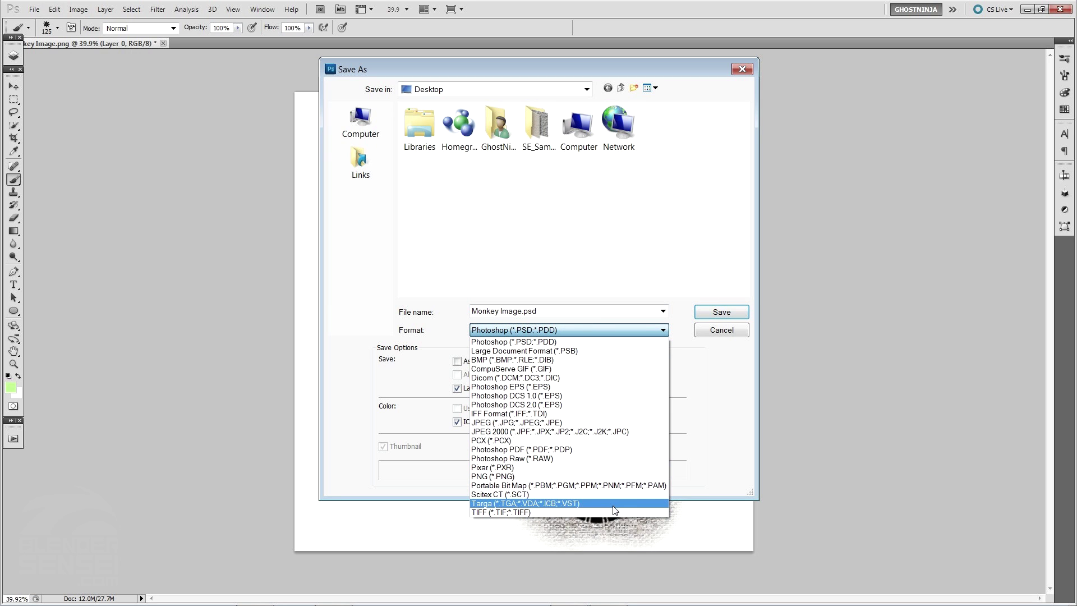
pyautogui.click(562, 477)
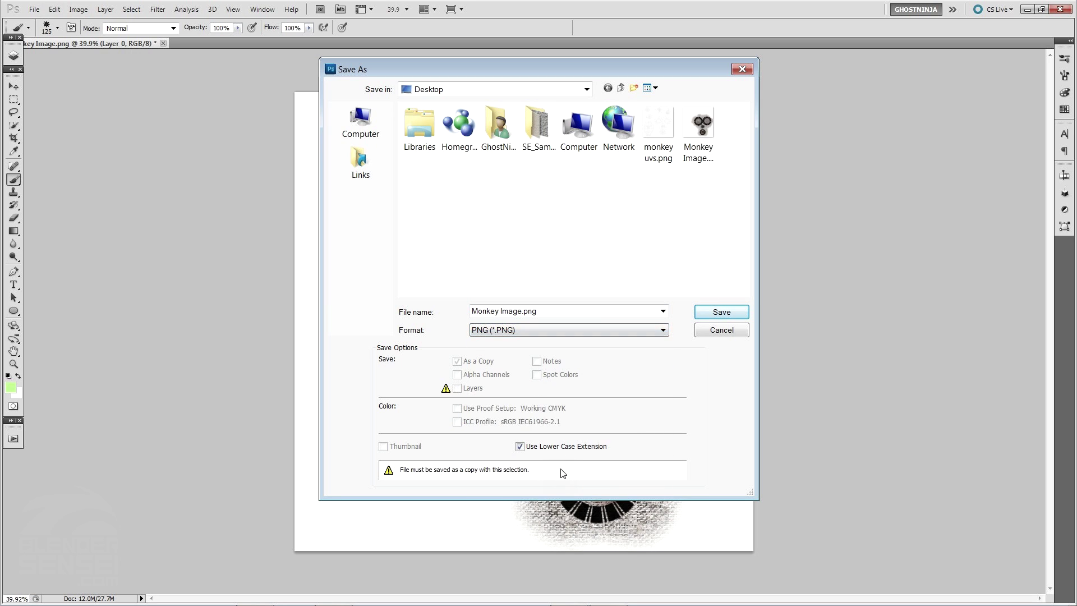
pyautogui.click(698, 132)
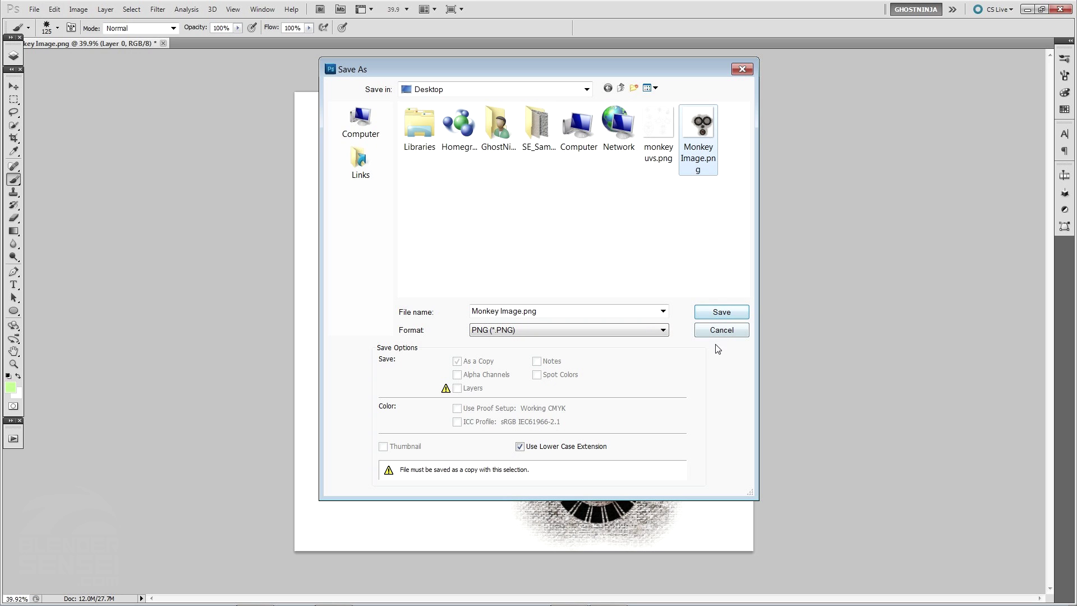
pyautogui.click(744, 314)
pyautogui.click(484, 232)
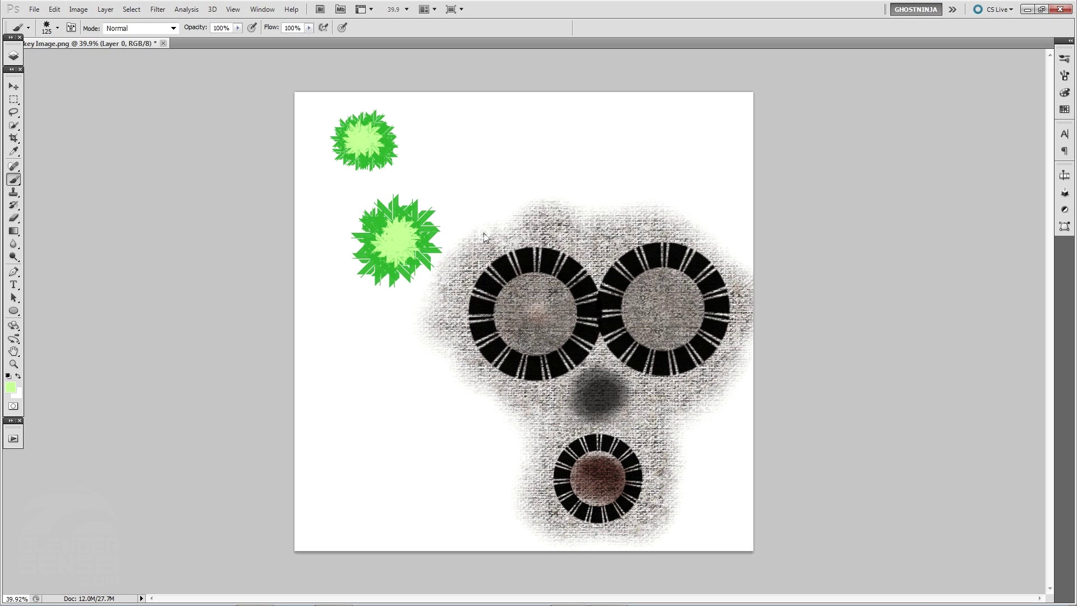
pyautogui.click(569, 199)
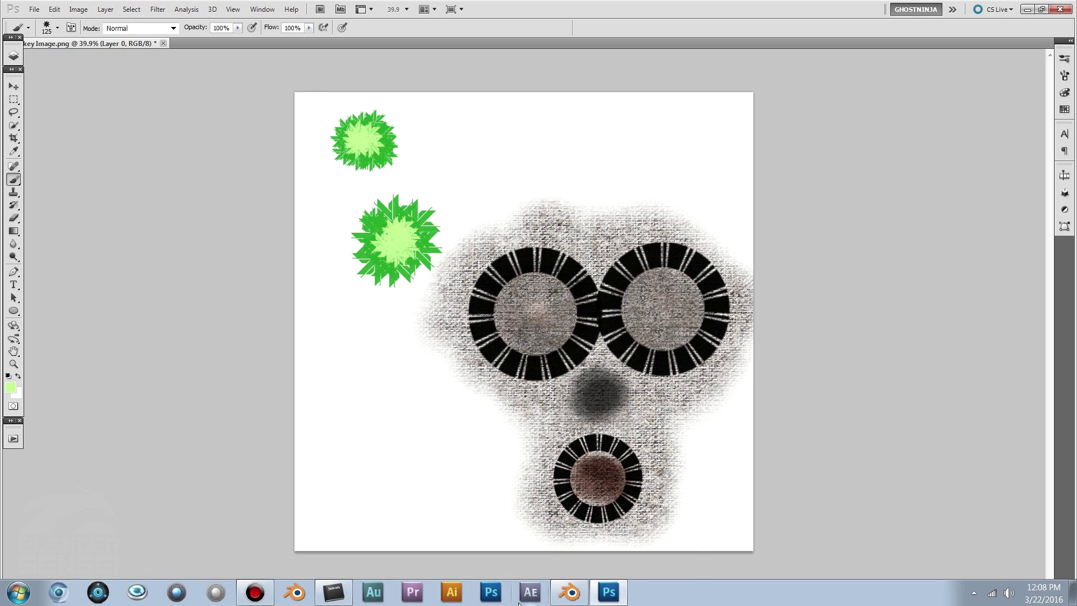
# Switch to Blender, reload Monkey Image.png, and leave Edit Mode to inspect the green eyes in the preview
pyautogui.click(569, 592)
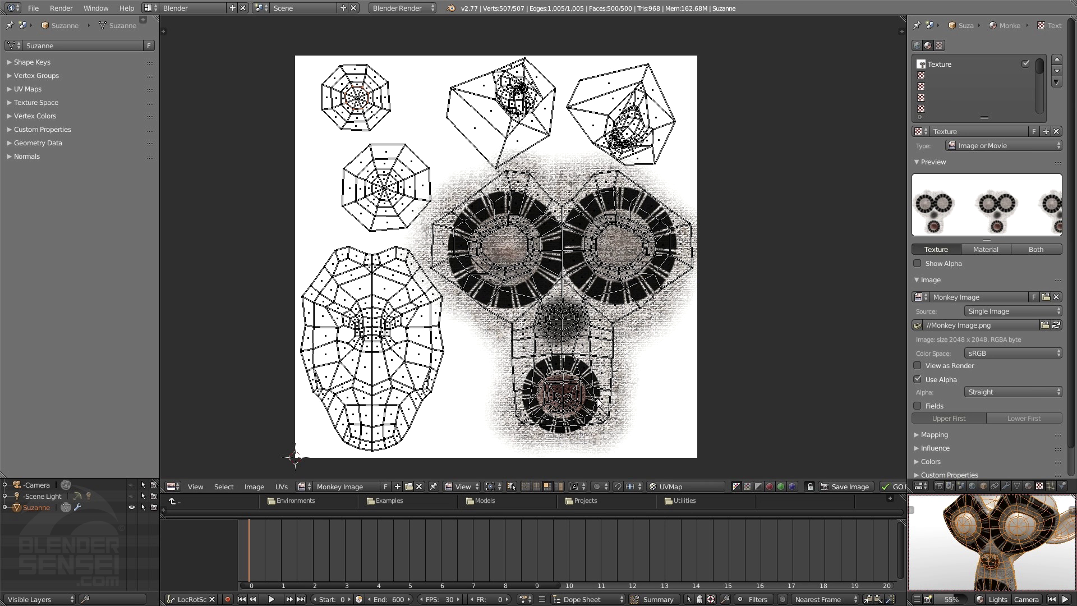
pyautogui.click(1058, 326)
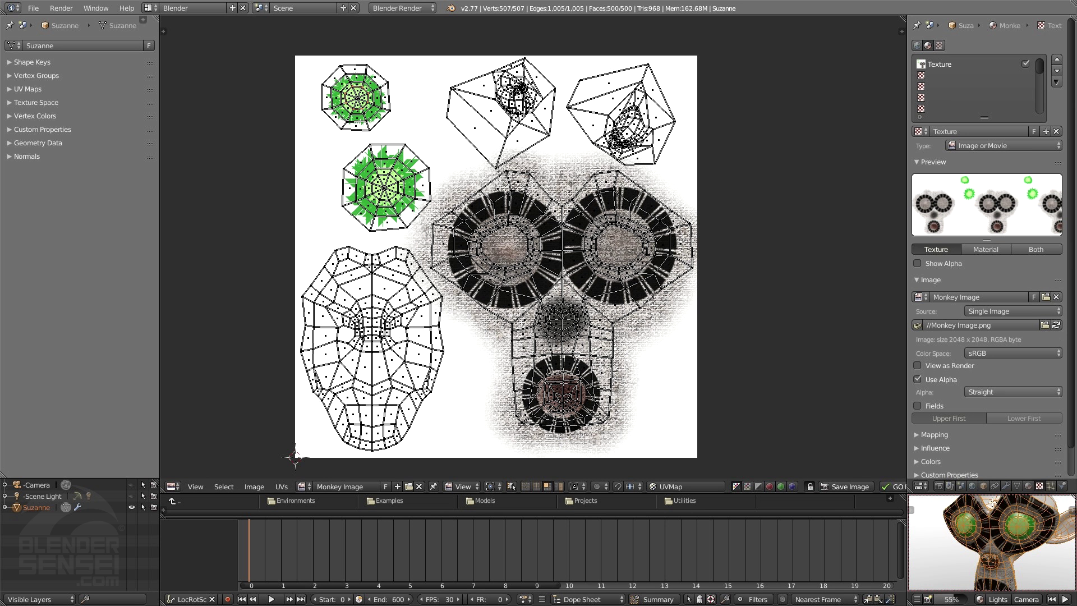
pyautogui.scroll(5, 1018, 554)
pyautogui.press('Tab')
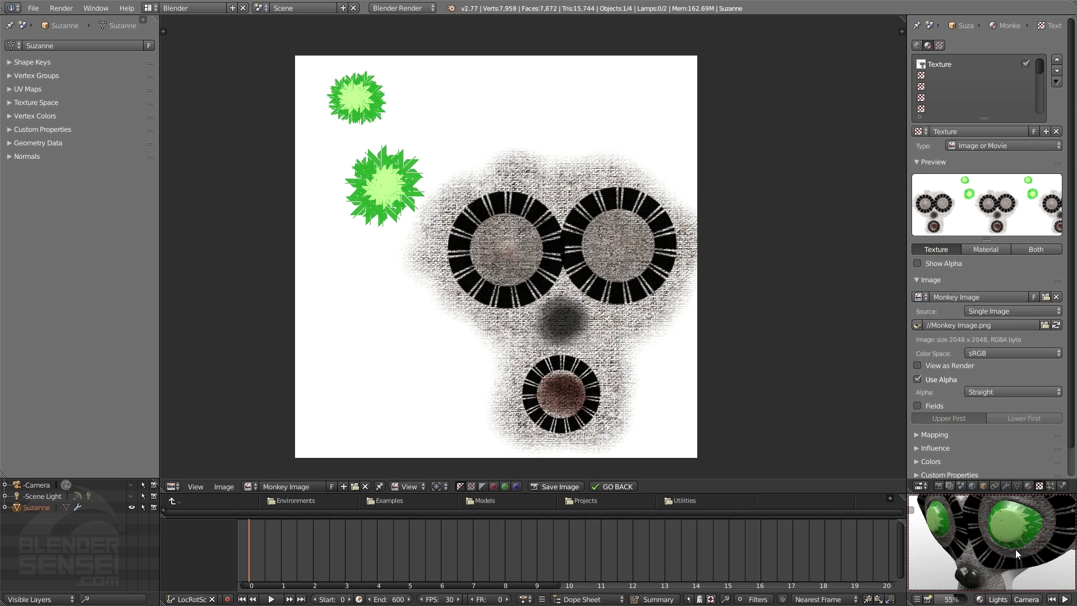
pyautogui.moveTo(1019, 554); pyautogui.dragTo(959, 543, button='middle')
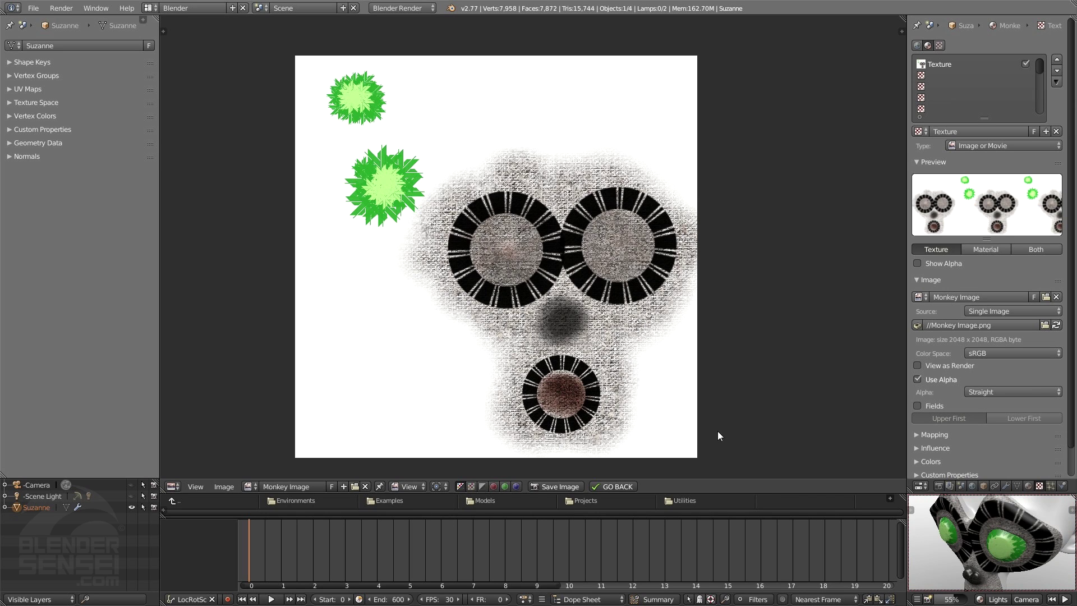
# Return to the 3D view and change the viewport shading to display the painted texture on the monkey head
pyautogui.click(619, 487)
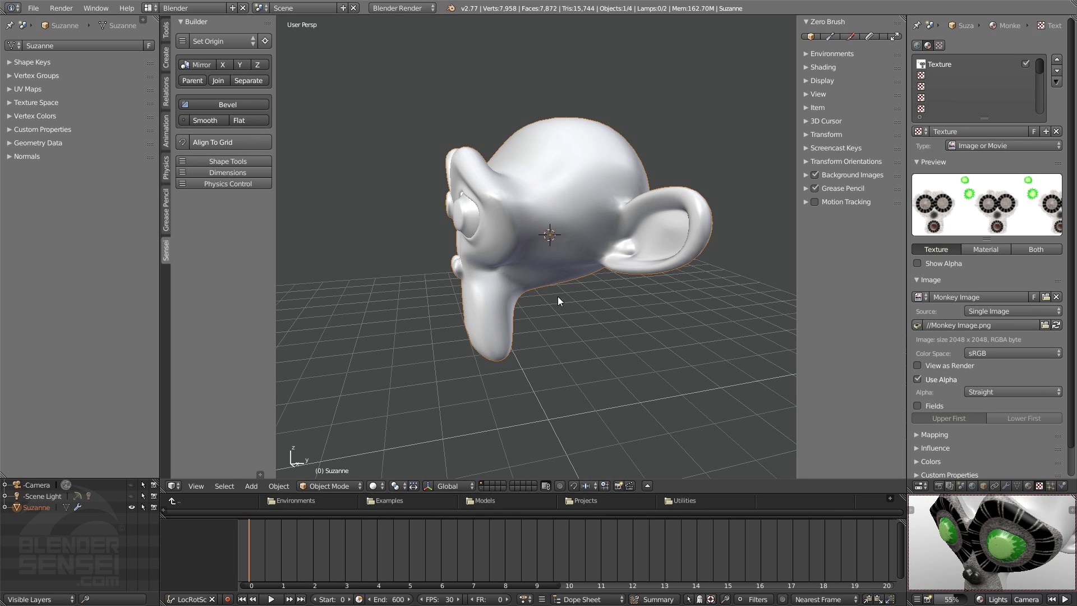
pyautogui.hotkey('alt', 'z')
pyautogui.moveTo(550, 269)
pyautogui.mouseDown(button='middle')
pyautogui.moveTo(598, 271)
pyautogui.moveTo(542, 329)
pyautogui.moveTo(599, 355)
pyautogui.mouseUp(button='middle')
pyautogui.click(378, 487)
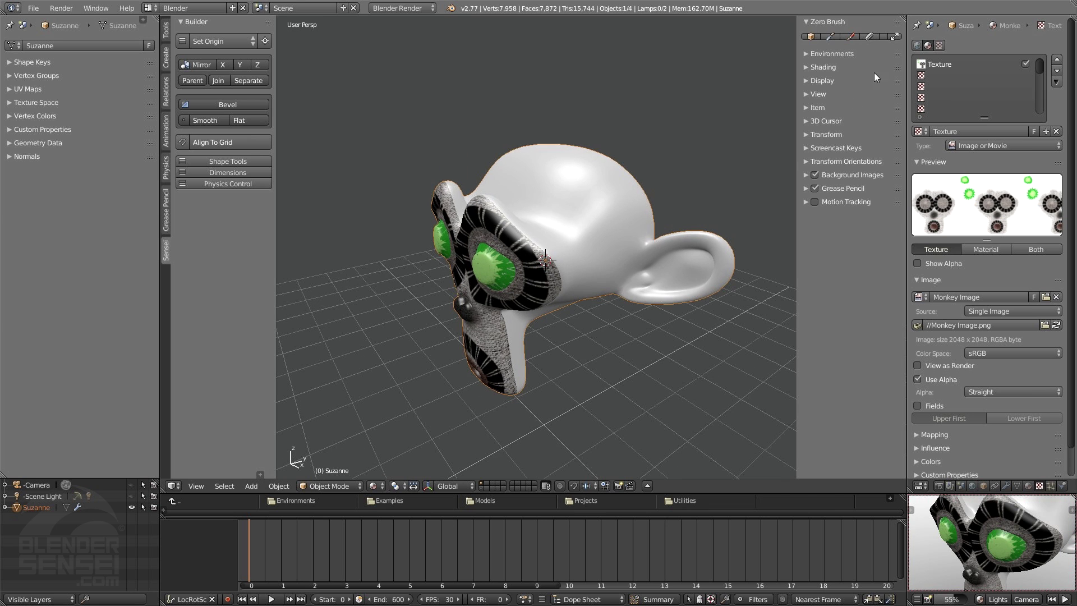
# Enter Texture Paint mode, set the brush radius to 49 px and paint a stroke on the head beside the eye's outer edge
pyautogui.click(852, 38)
pyautogui.moveTo(583, 242)
pyautogui.mouseDown(button='middle')
pyautogui.moveTo(572, 251)
pyautogui.moveTo(641, 201)
pyautogui.moveTo(537, 235)
pyautogui.moveTo(538, 245)
pyautogui.mouseUp(button='middle')
pyautogui.keyDown('ctrl'); pyautogui.moveTo(537, 245); pyautogui.dragTo(533, 277, button='middle'); pyautogui.keyUp('ctrl')
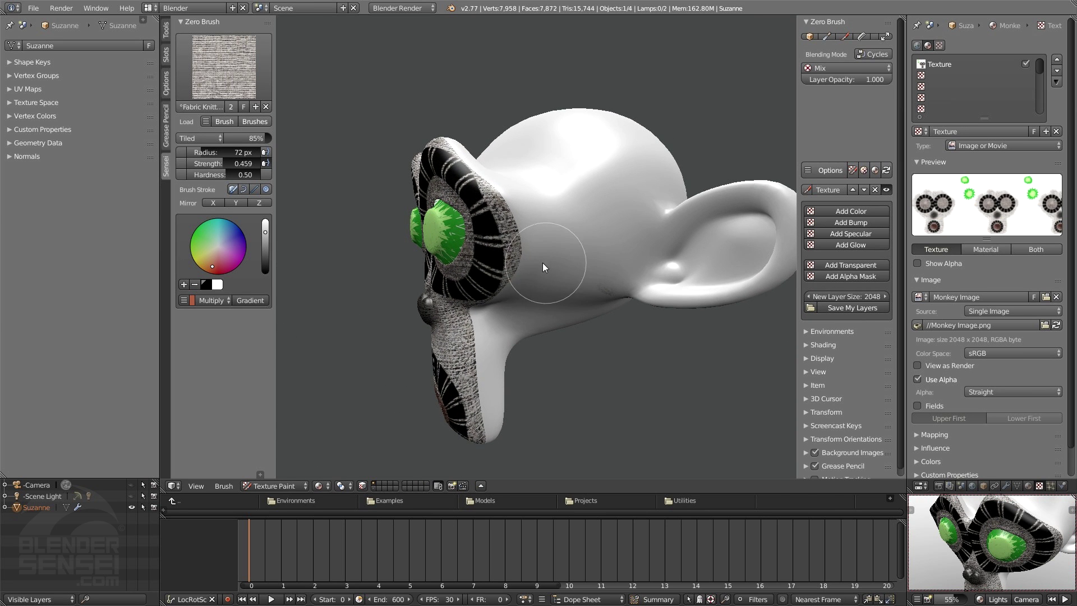
pyautogui.press('f')
pyautogui.click(530, 266)
pyautogui.moveTo(529, 258); pyautogui.dragTo(513, 285)
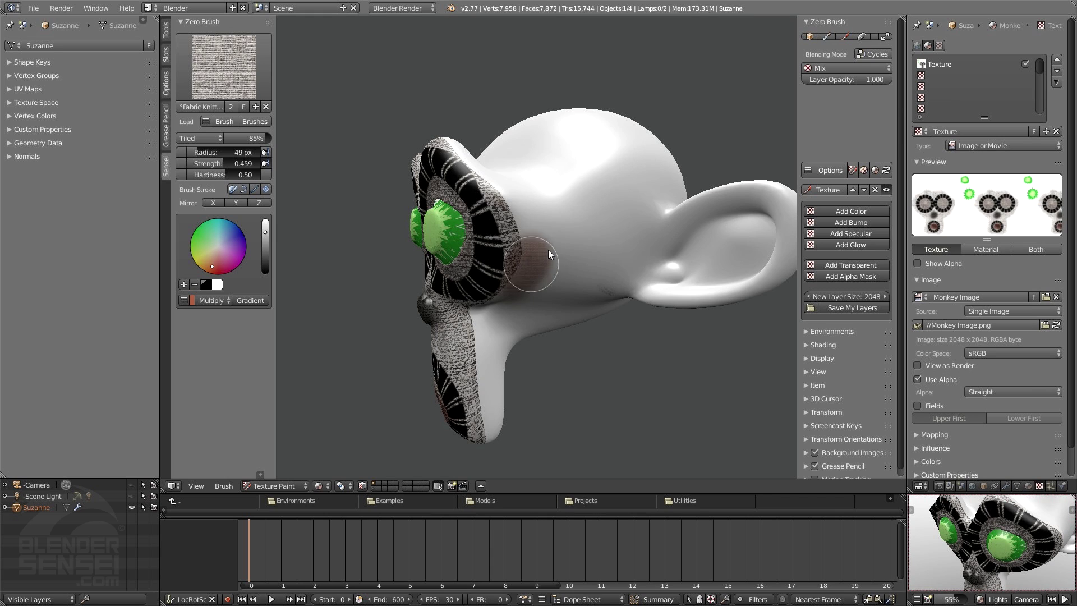
pyautogui.moveTo(570, 255)
pyautogui.mouseDown(button='middle')
pyautogui.moveTo(647, 284)
pyautogui.moveTo(671, 269)
pyautogui.moveTo(708, 279)
pyautogui.moveTo(688, 312)
pyautogui.mouseUp(button='middle')
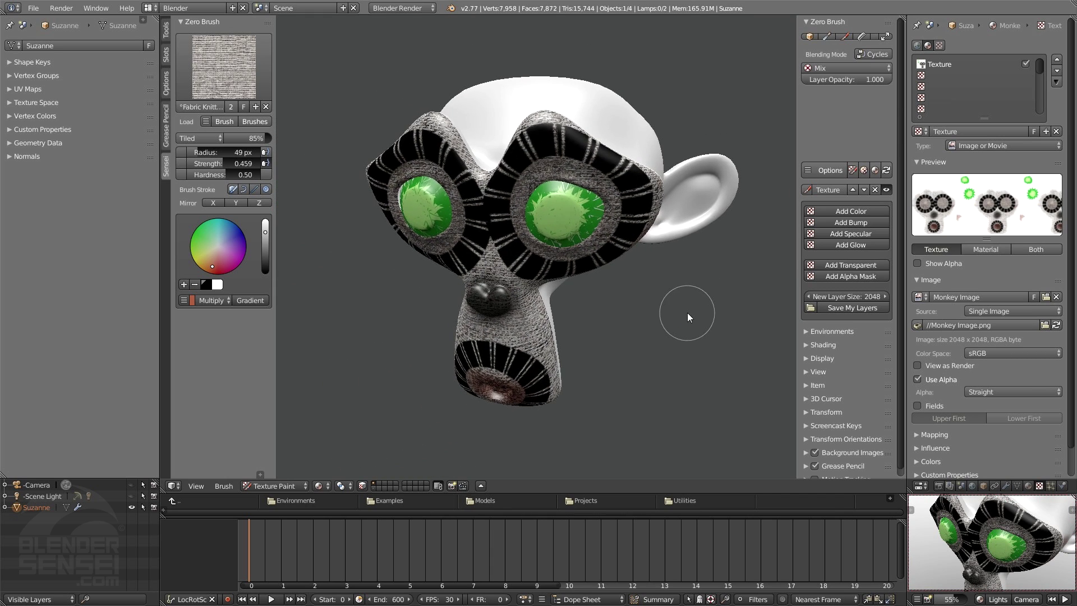